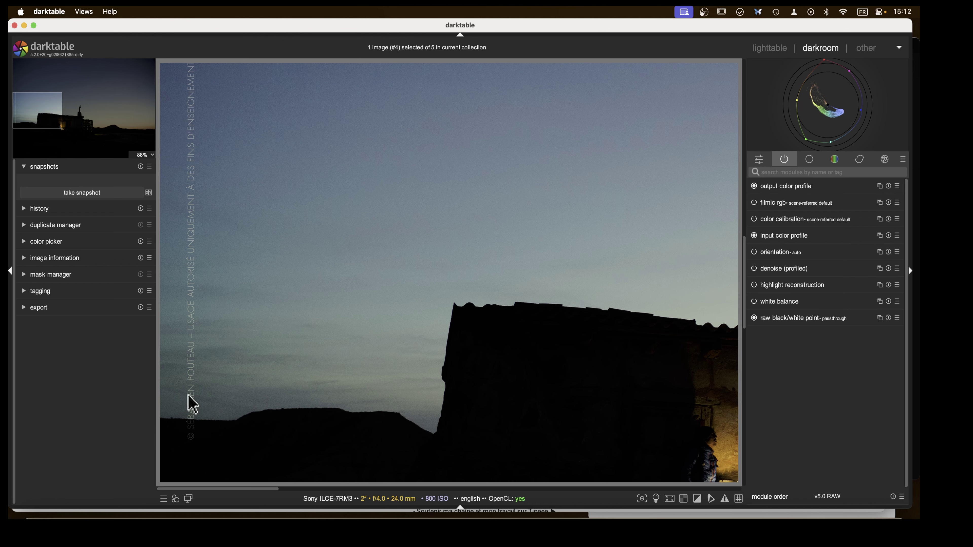
# - Search for the exposure module, enable it and set its exposure to +2.144 EV to brighten the whole photo
pyautogui.moveTo(234, 275); pyautogui.dragTo(236, 311)
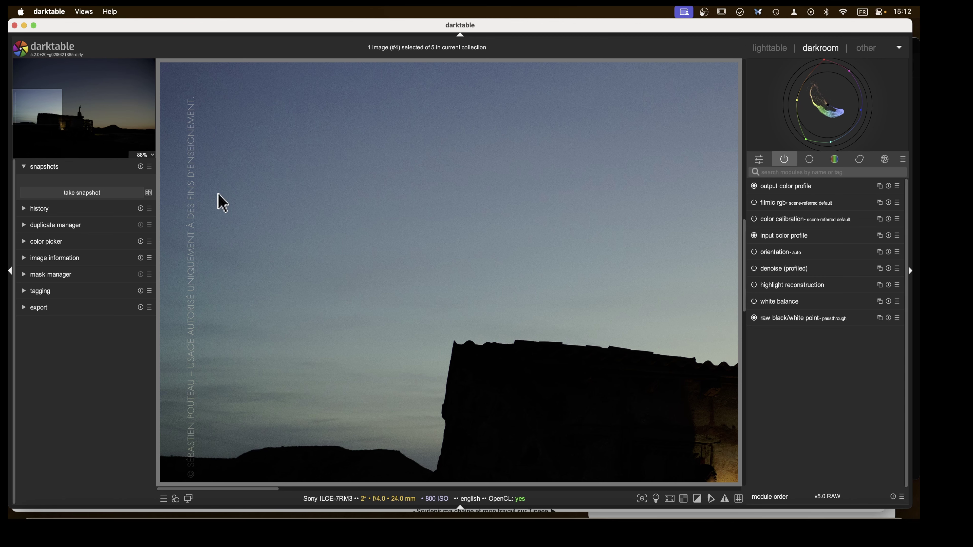
pyautogui.scroll(-5, 330, 289)
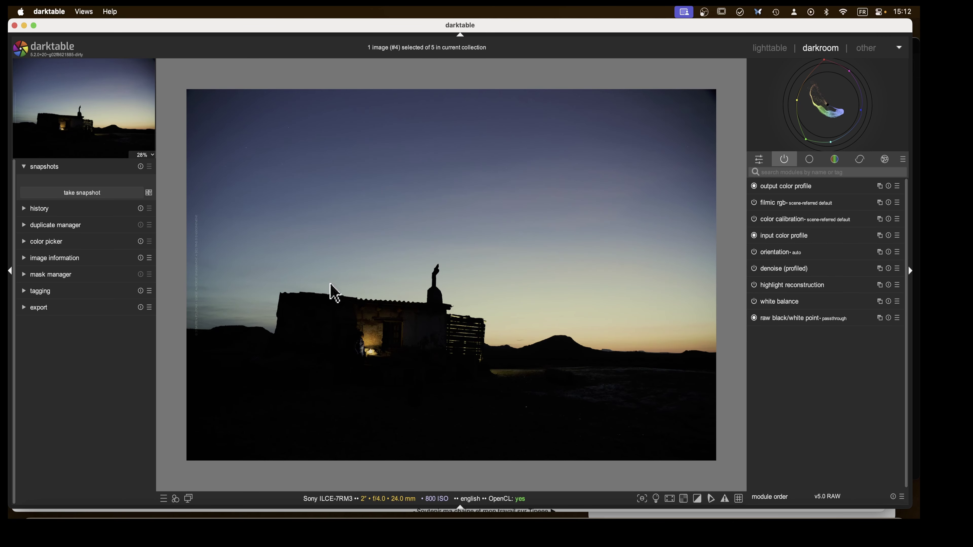
pyautogui.scroll(1, 336, 293)
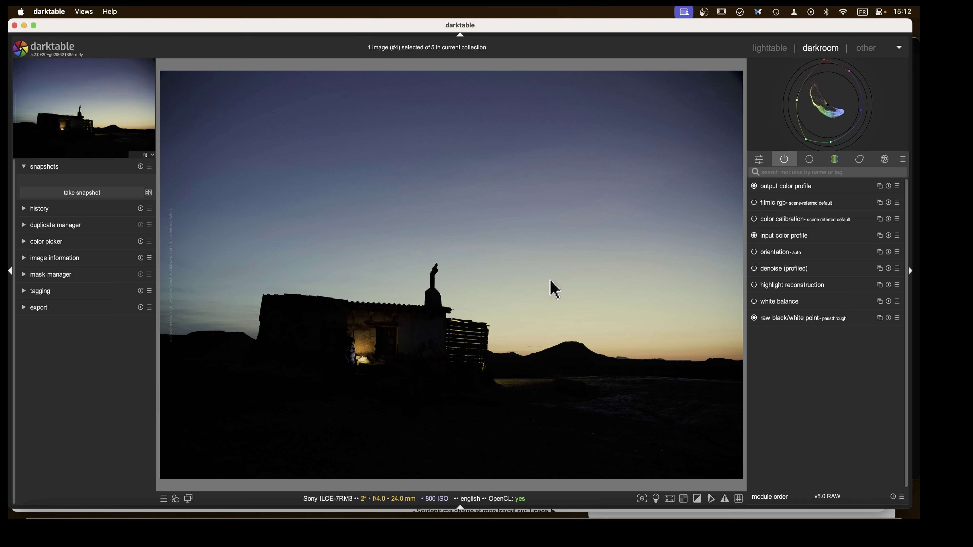
pyautogui.click(682, 499)
pyautogui.click(804, 172)
pyautogui.write('exposure')
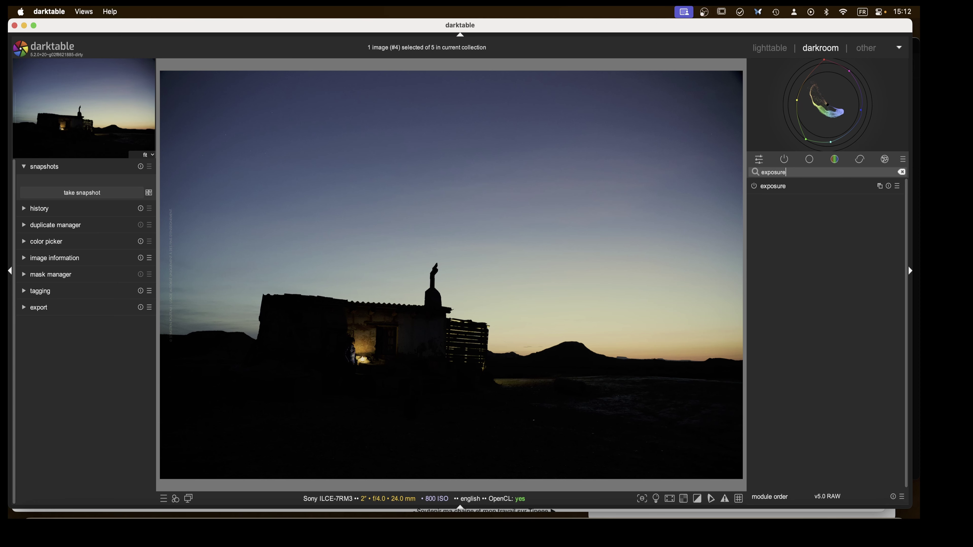
pyautogui.click(754, 186)
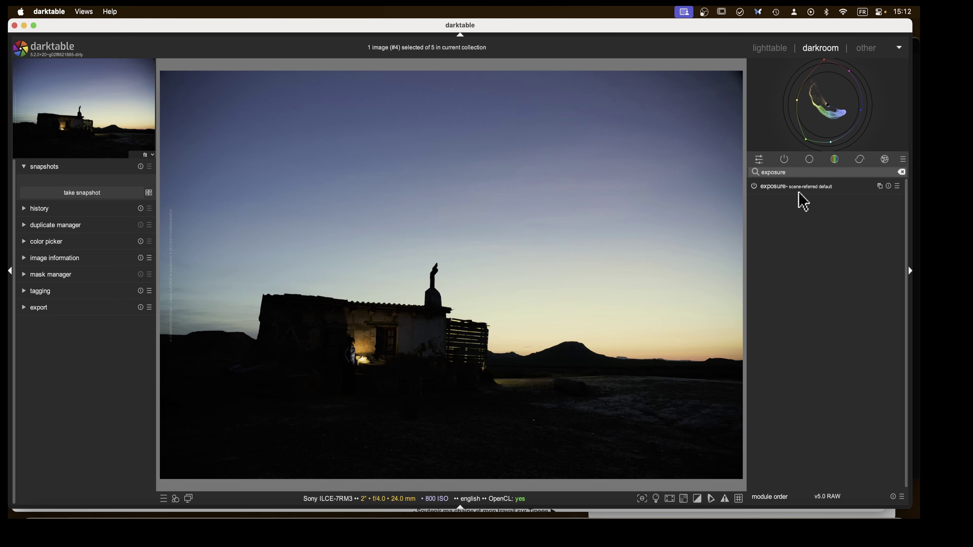
pyautogui.click(771, 187)
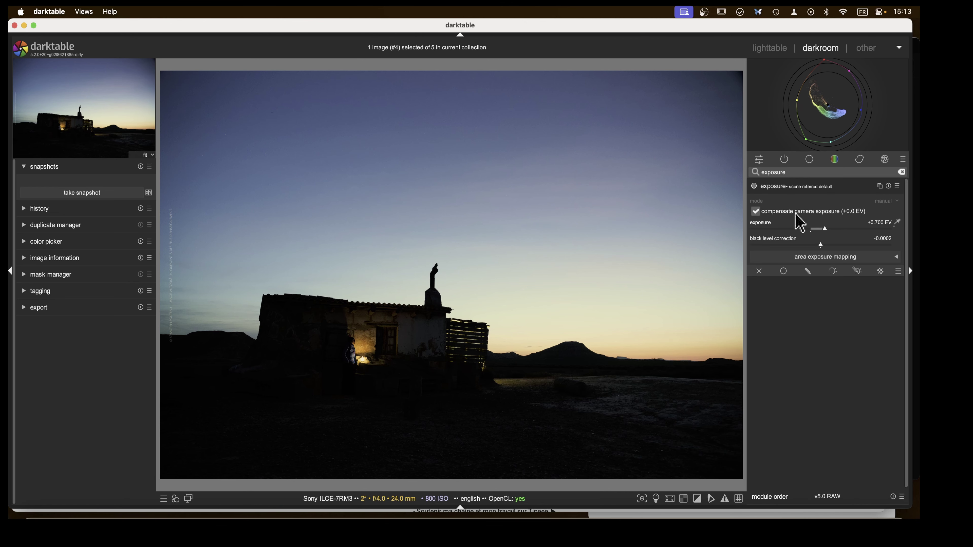
pyautogui.moveTo(824, 230); pyautogui.dragTo(861, 230)
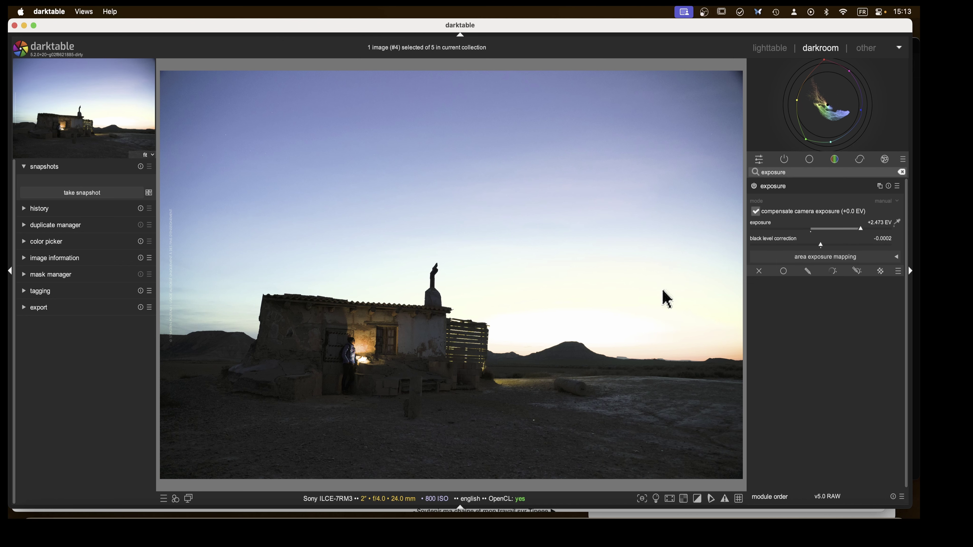
pyautogui.moveTo(861, 229); pyautogui.dragTo(853, 230)
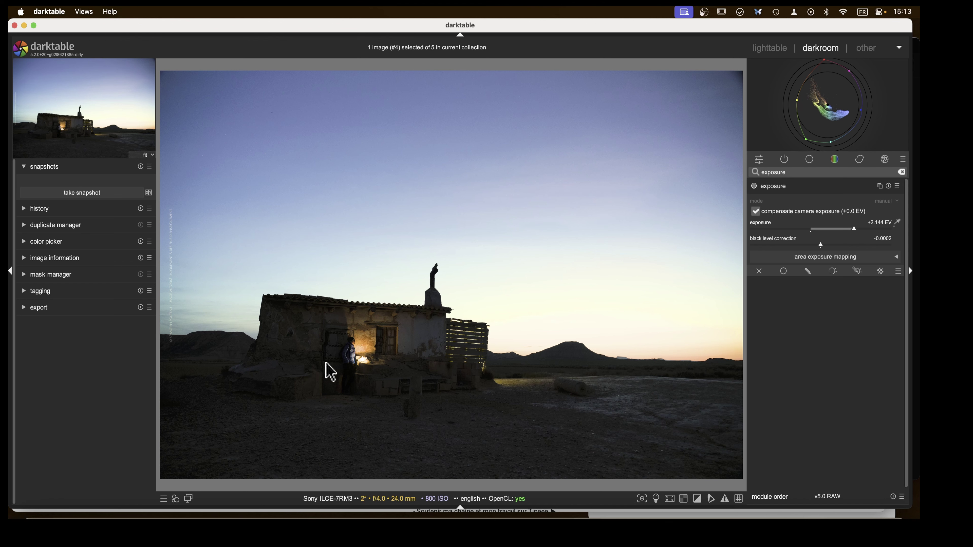
pyautogui.click(776, 188)
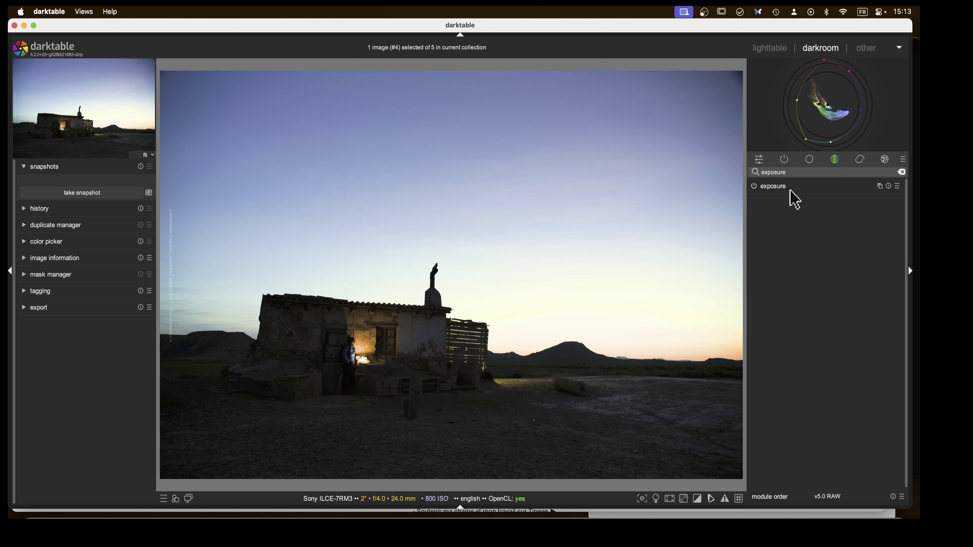
# - Auto-tune the levels of the active filmic rgb module using the full image area
pyautogui.click(784, 159)
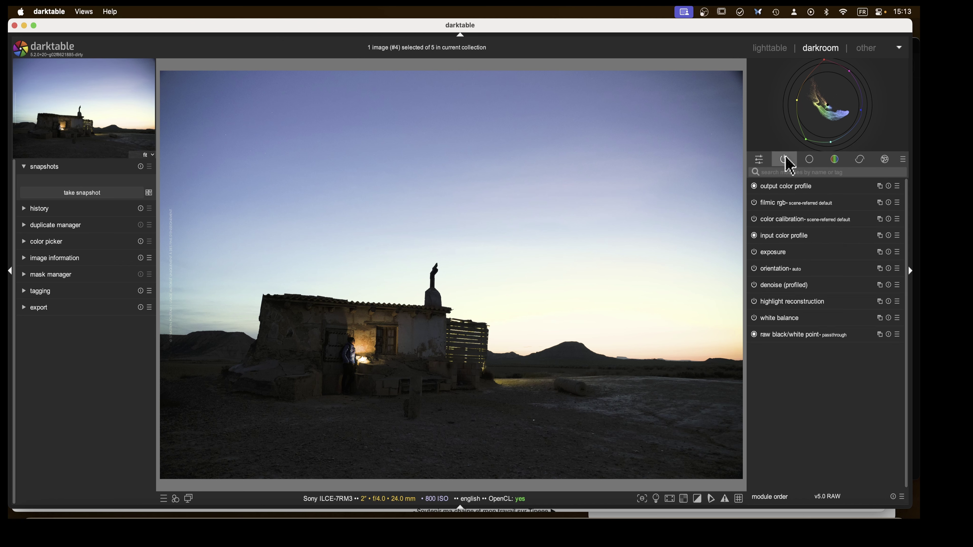
pyautogui.click(770, 203)
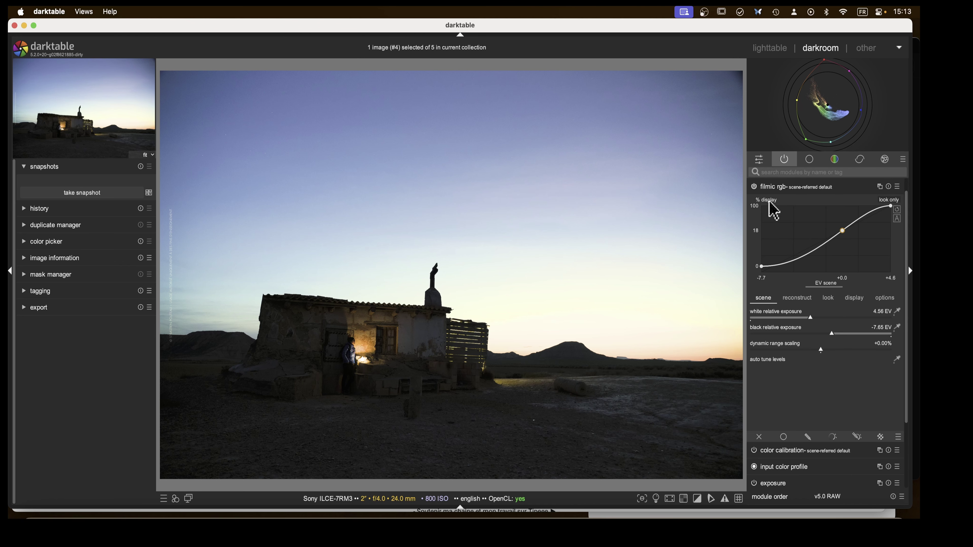
pyautogui.click(896, 359)
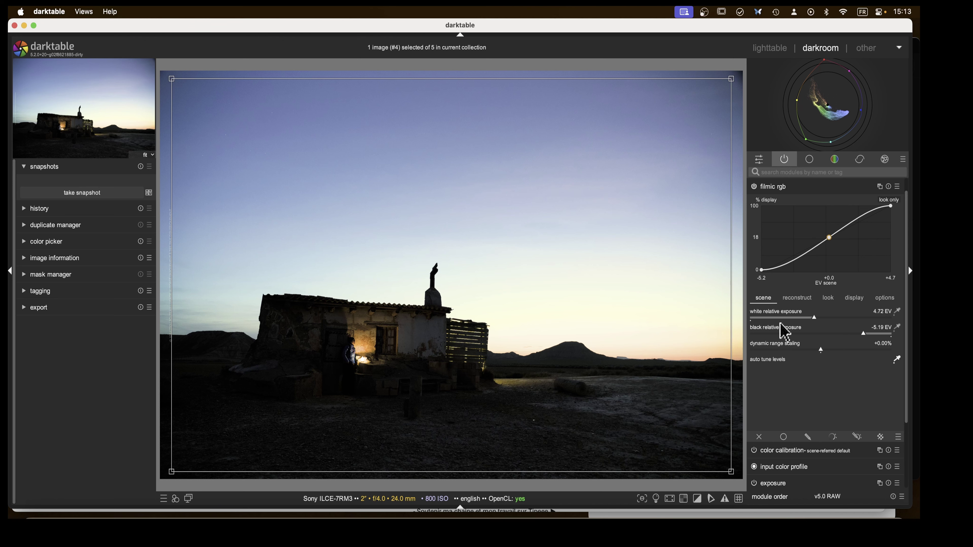
pyautogui.click(896, 361)
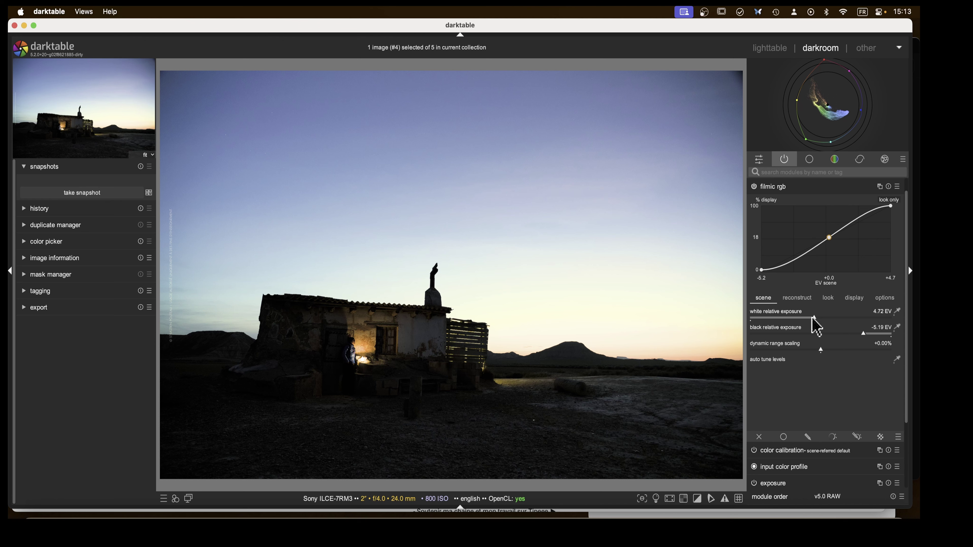
# - Sample filmic rgb's white relative exposure from the image, fine-tune it to 4.88 EV, and lower black relative exposure to -13.34 EV
pyautogui.moveTo(815, 318)
pyautogui.mouseDown()
pyautogui.moveTo(860, 319)
pyautogui.moveTo(815, 322)
pyautogui.mouseUp()
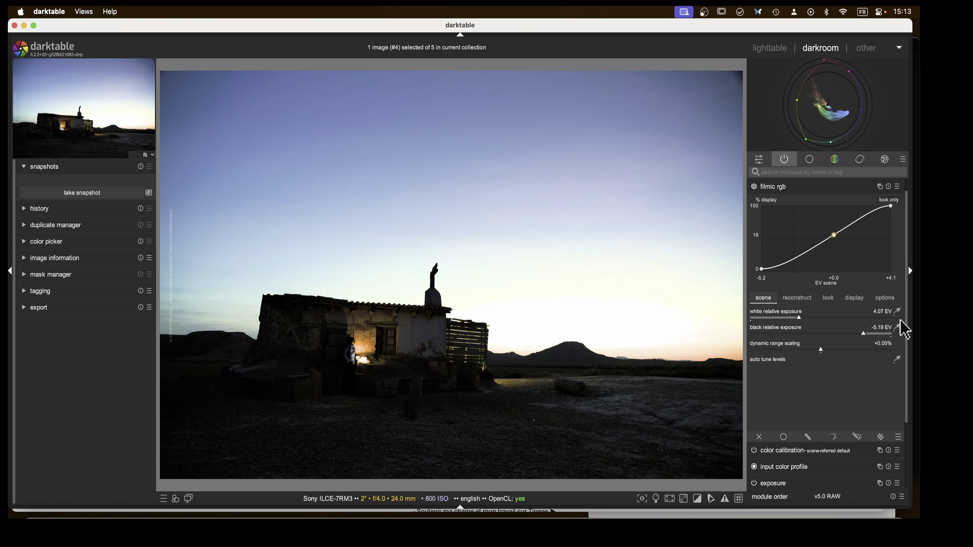
pyautogui.click(897, 311)
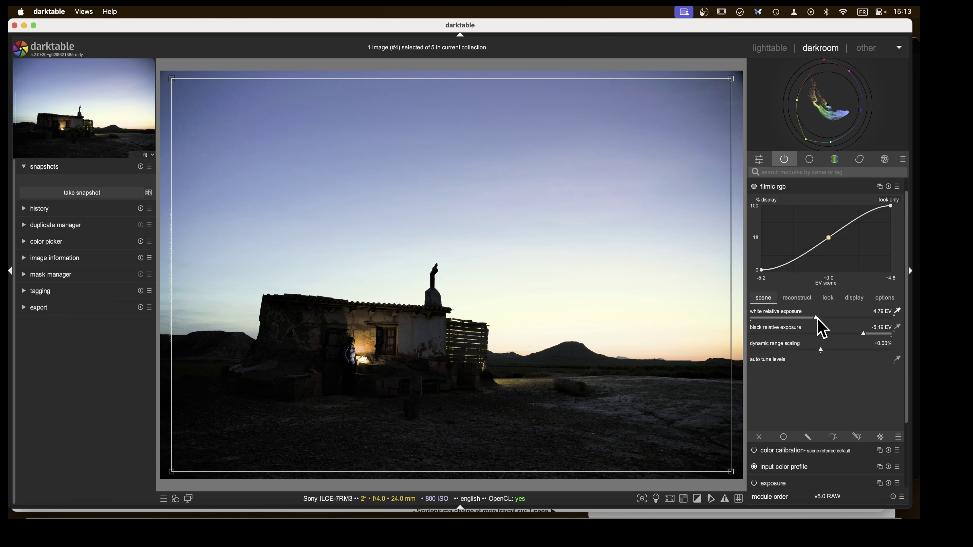
pyautogui.moveTo(817, 318); pyautogui.dragTo(758, 333)
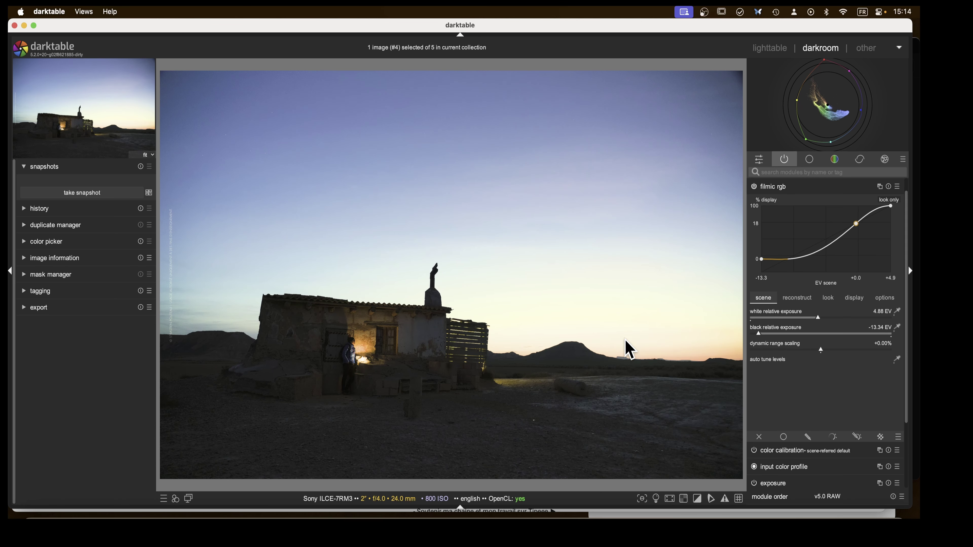
# - Sample filmic rgb's black relative exposure from the image, adjust it to -7.61 EV, and collapse the module
pyautogui.moveTo(761, 333); pyautogui.dragTo(832, 334)
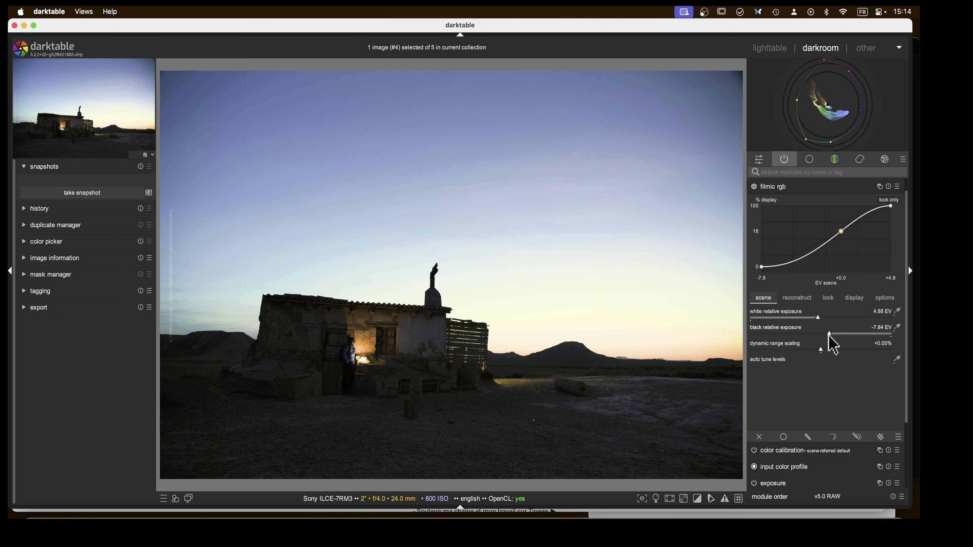
pyautogui.click(897, 328)
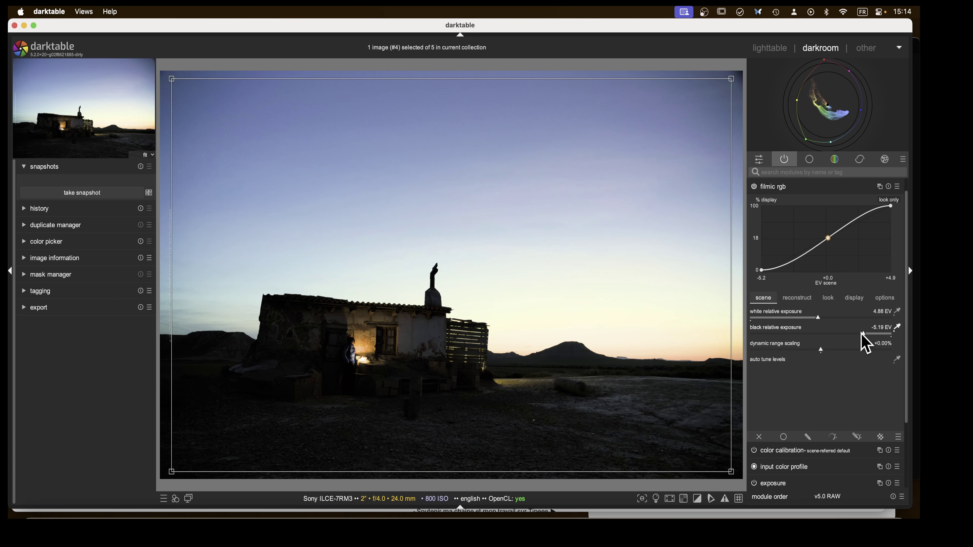
pyautogui.moveTo(862, 334); pyautogui.dragTo(835, 335)
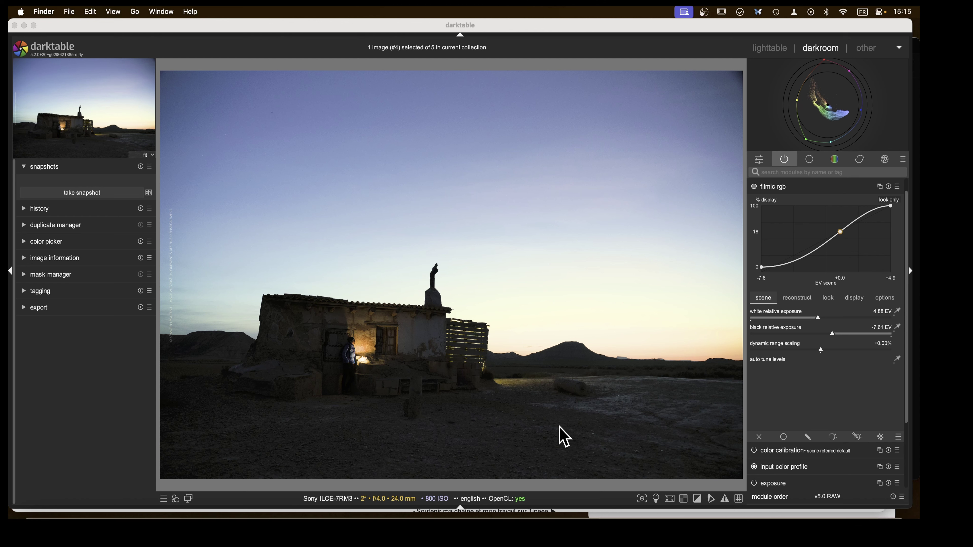
pyautogui.click(774, 187)
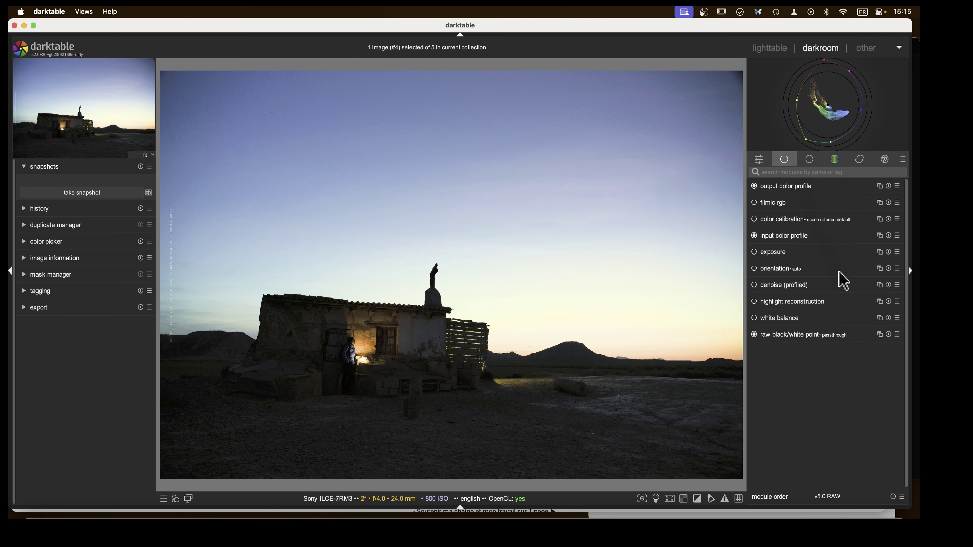
# - Add a second instance of the exposure module and name it sky
pyautogui.rightClick(880, 253)
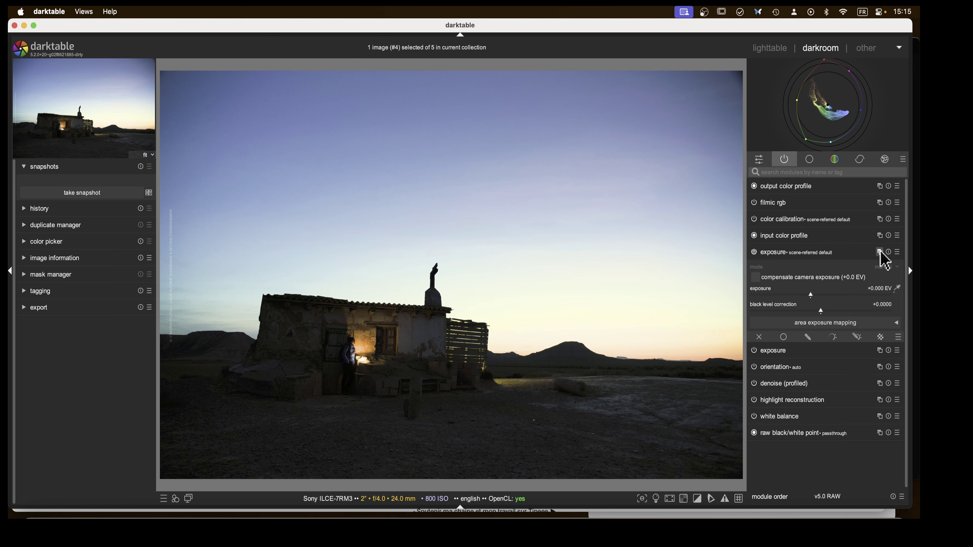
pyautogui.write('s')
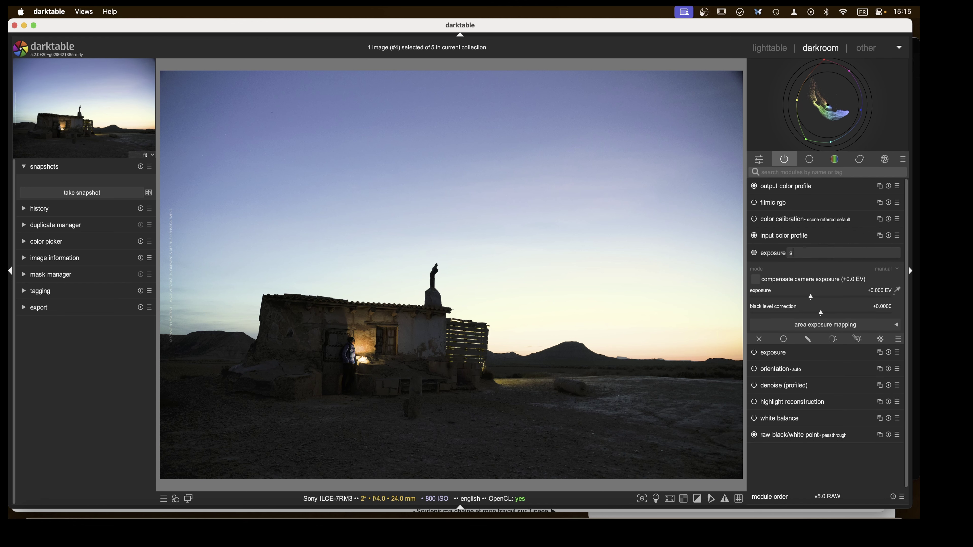
pyautogui.write('ky')
pyautogui.press('Return')
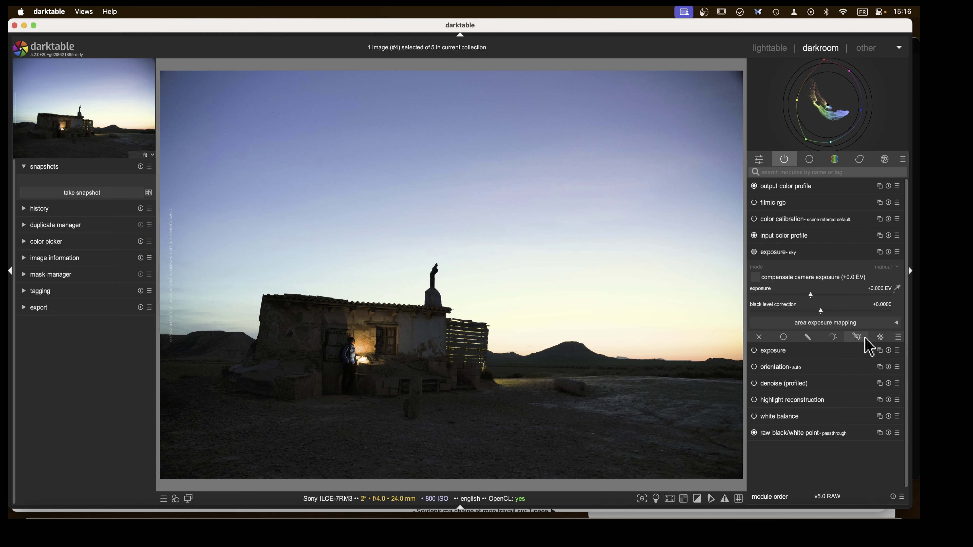
# - Enable a drawn and parametric mask on the sky exposure instance and draw a closed path around the sky, cutting just inside the house and hills
pyautogui.click(808, 337)
pyautogui.click(857, 272)
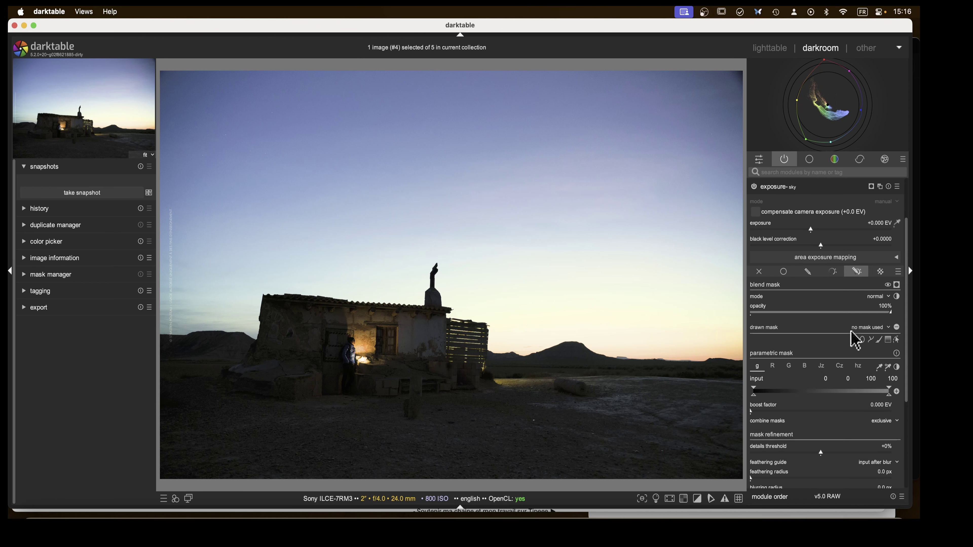
pyautogui.click(871, 340)
pyautogui.click(743, 369)
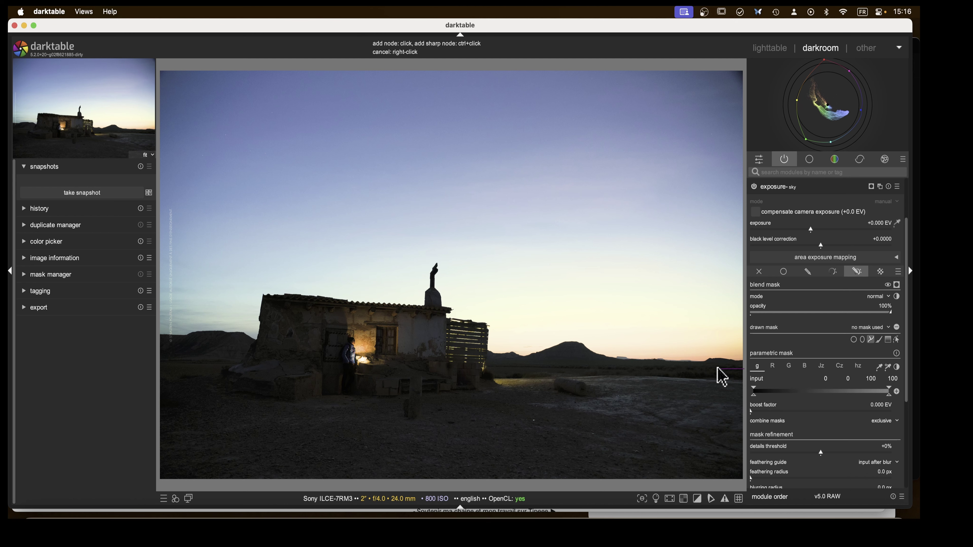
pyautogui.click(570, 351)
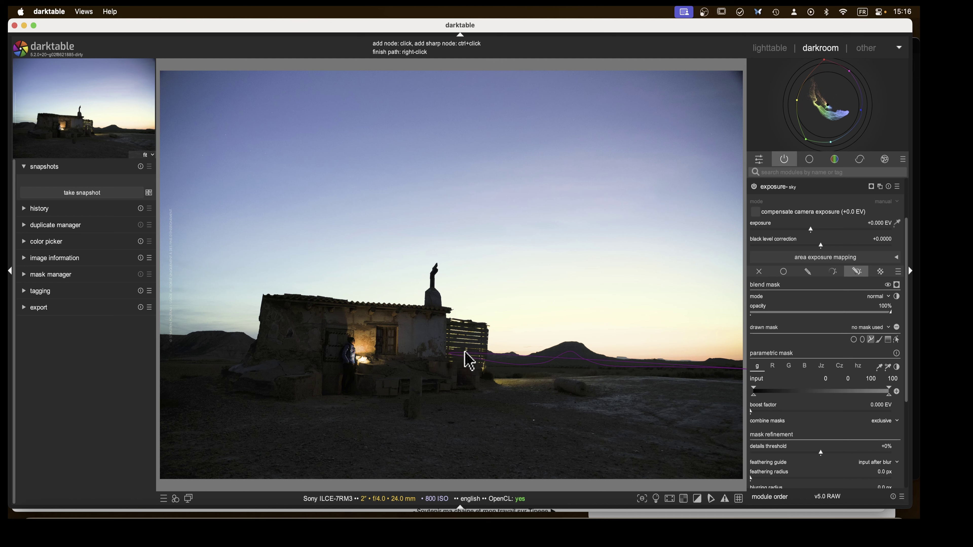
pyautogui.click(442, 350)
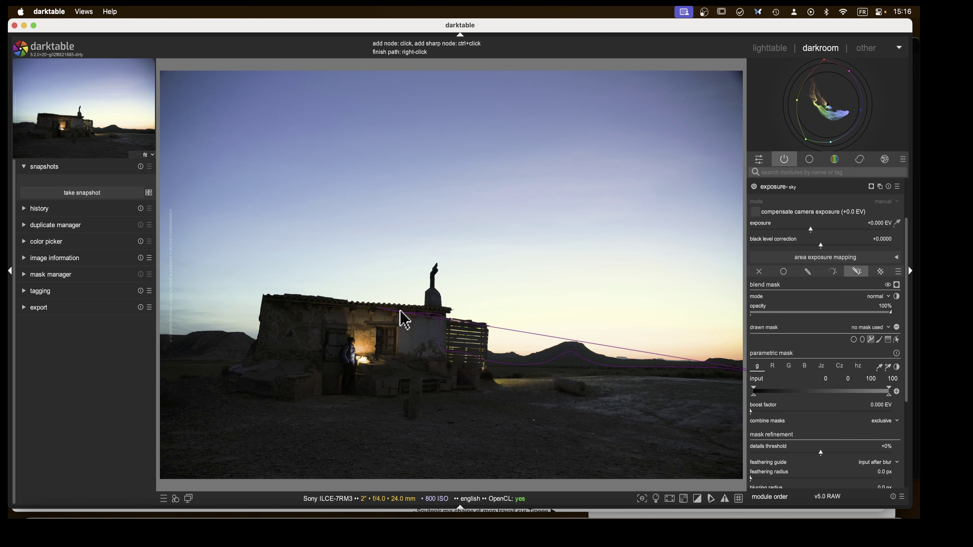
pyautogui.click(273, 302)
pyautogui.click(262, 347)
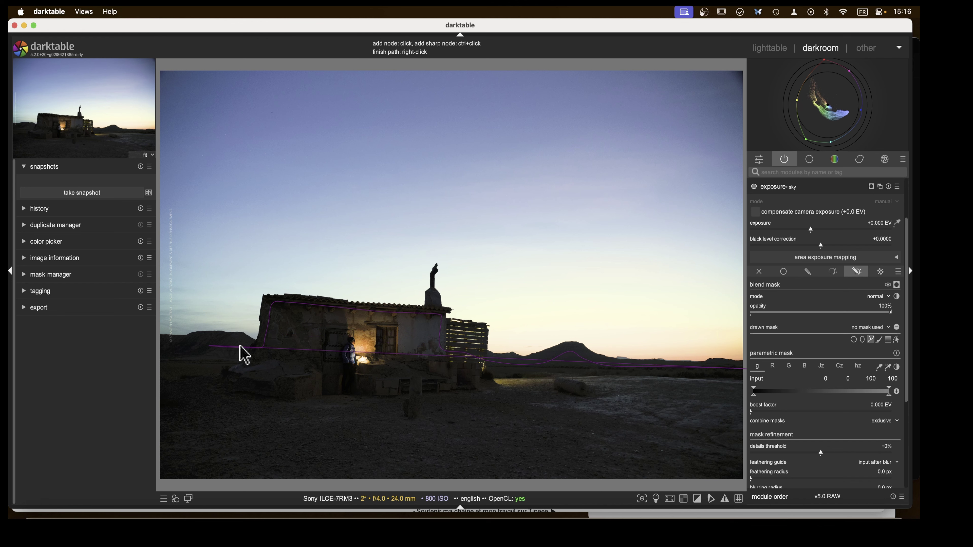
pyautogui.click(217, 341)
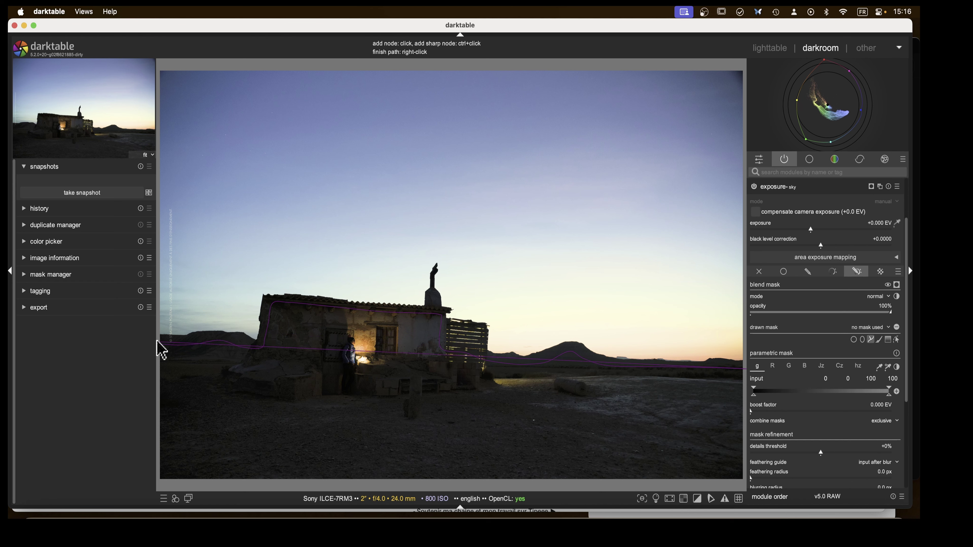
pyautogui.click(161, 349)
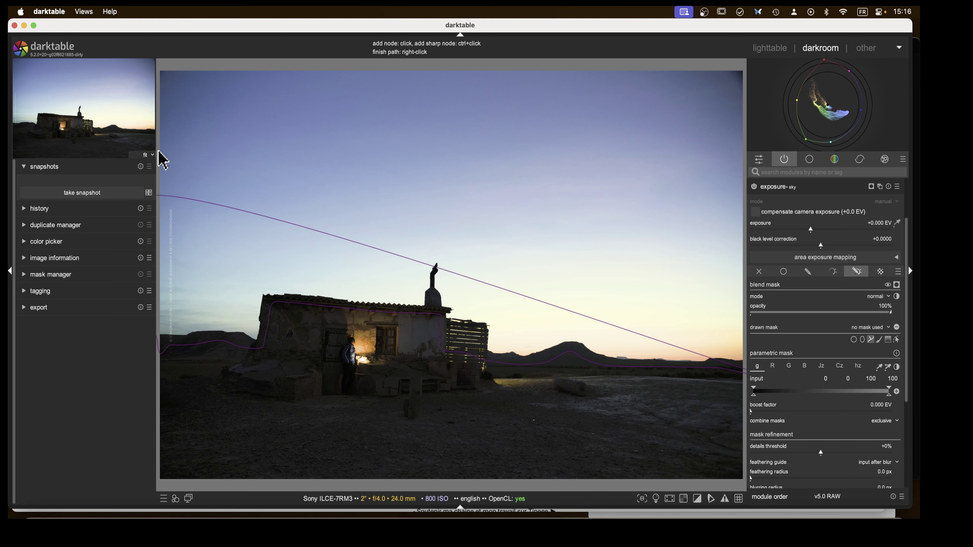
pyautogui.click(161, 69)
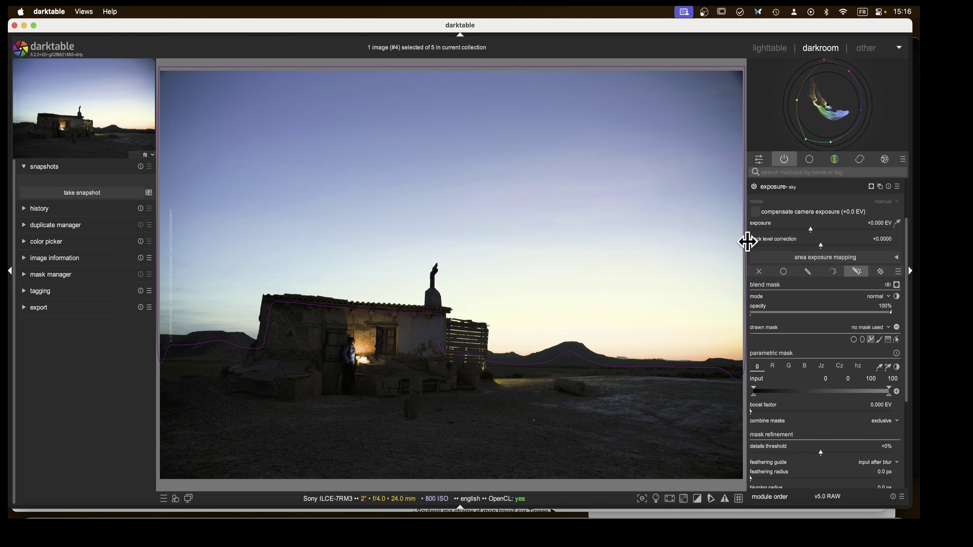
pyautogui.rightClick(741, 268)
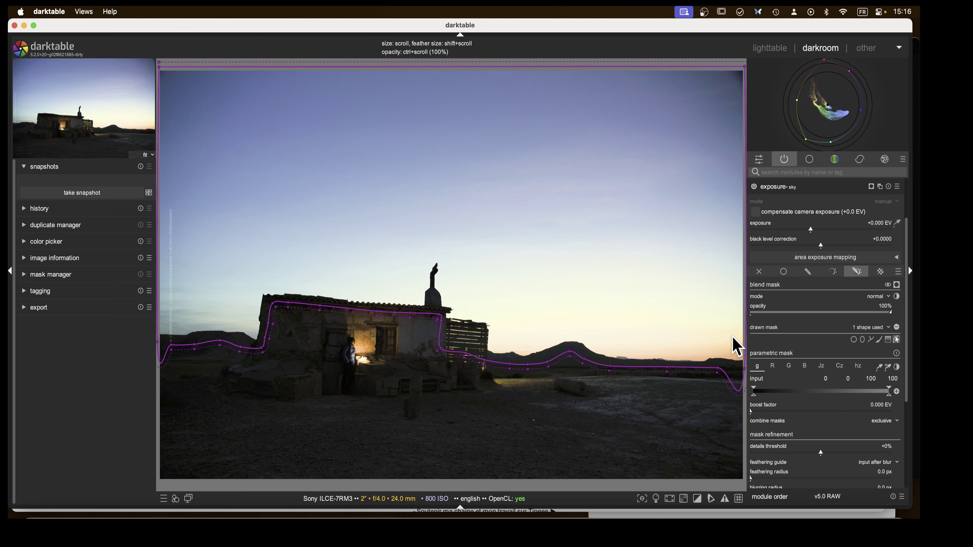
# - Display the sky mask and restrict it to bright areas with Jz input thresholds 0.39 and 0.52
pyautogui.press('m')
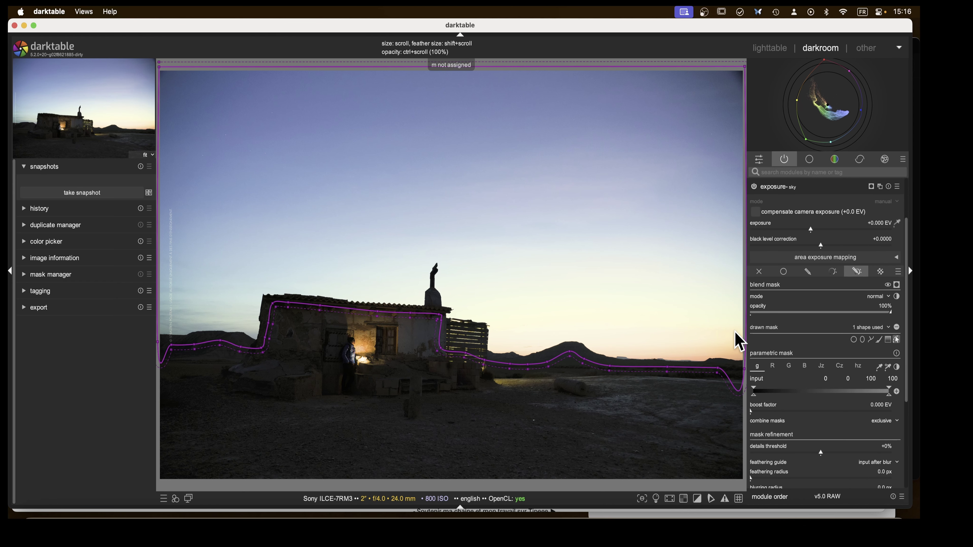
pyautogui.click(871, 188)
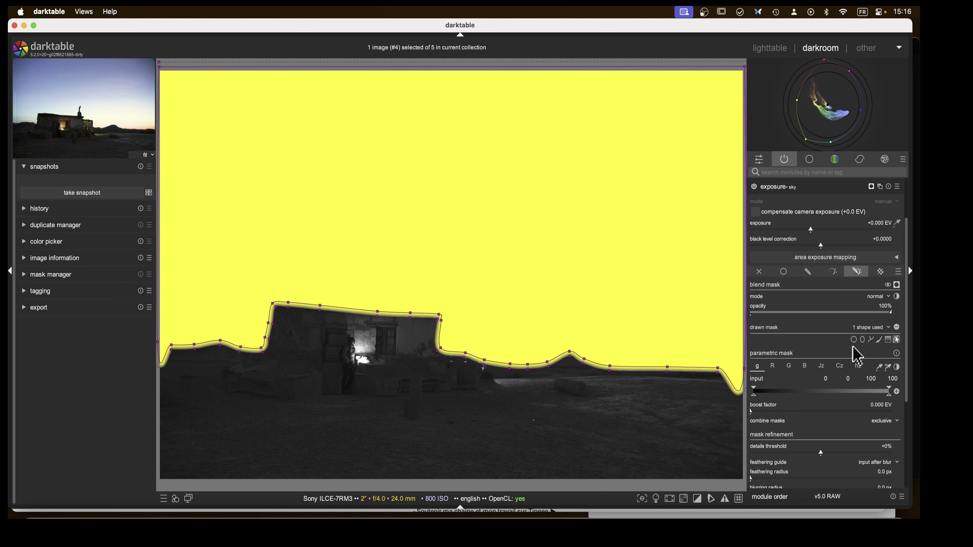
pyautogui.click(824, 366)
pyautogui.moveTo(756, 396)
pyautogui.mouseDown()
pyautogui.moveTo(825, 400)
pyautogui.moveTo(807, 398)
pyautogui.mouseUp()
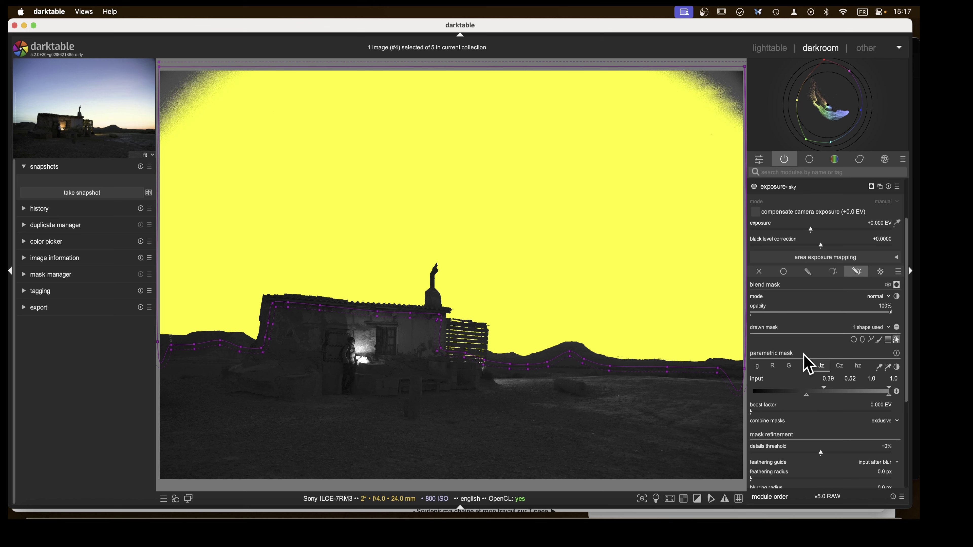
# - Hide the sky mask overlay and enable the lens correction module
pyautogui.click(873, 188)
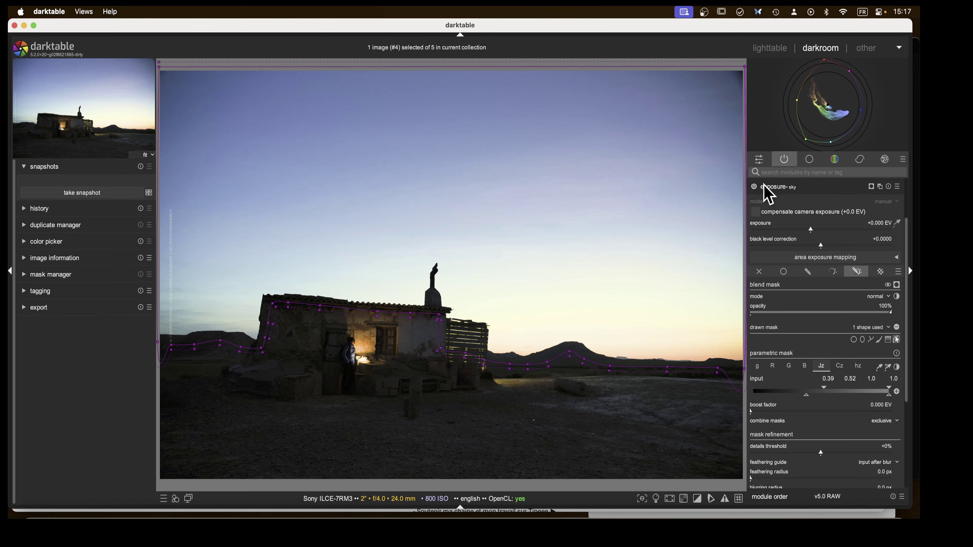
pyautogui.click(859, 161)
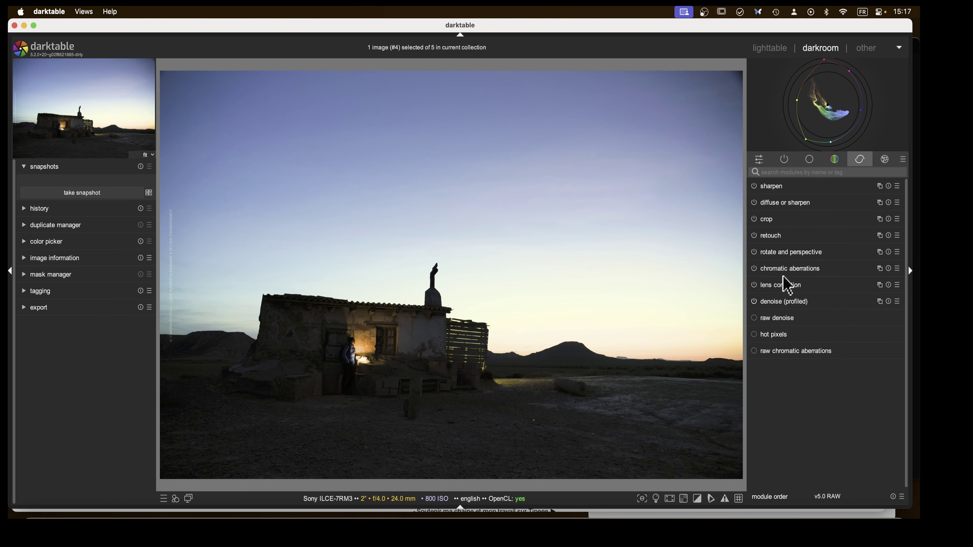
pyautogui.click(753, 285)
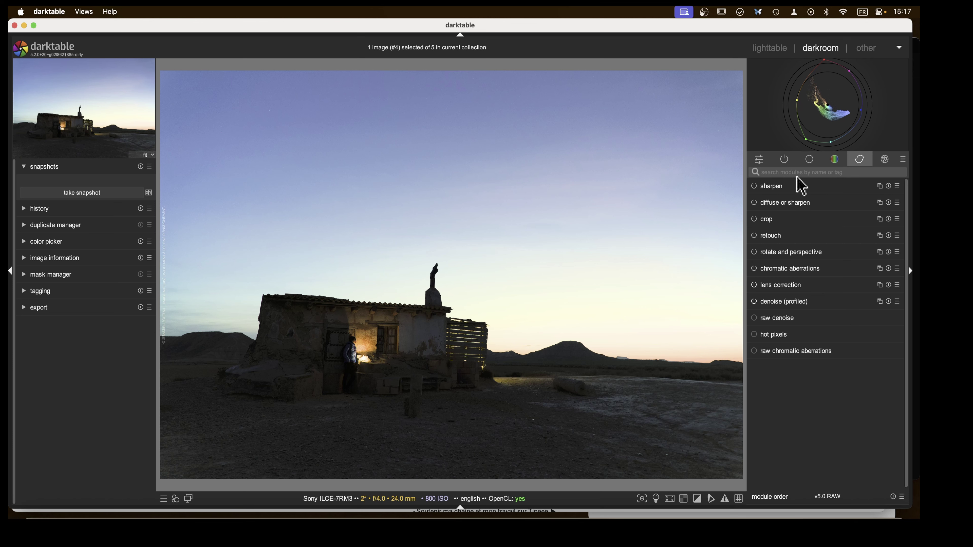
# - Display the mask of the sky exposure instance, set its feathering radius to 0.8 px, and collapse the module
pyautogui.click(784, 160)
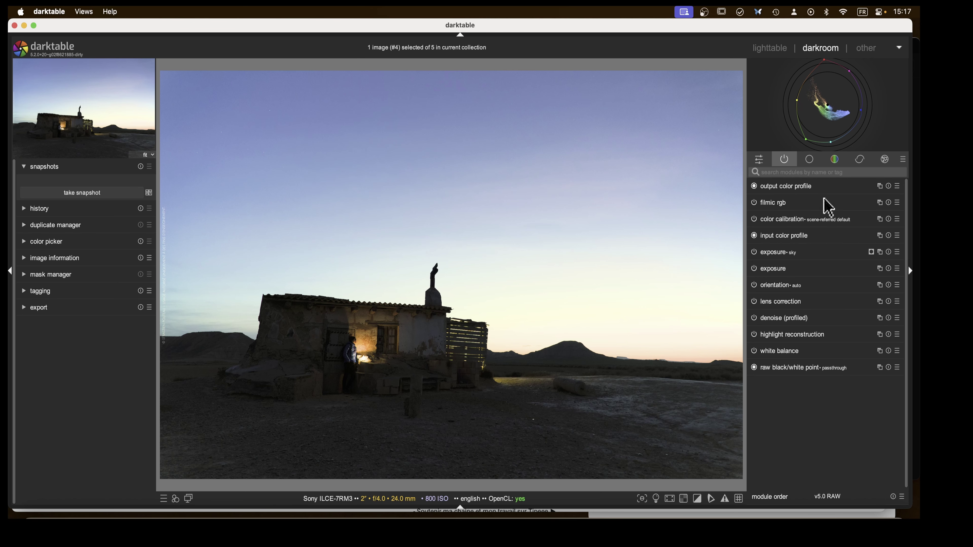
pyautogui.click(770, 253)
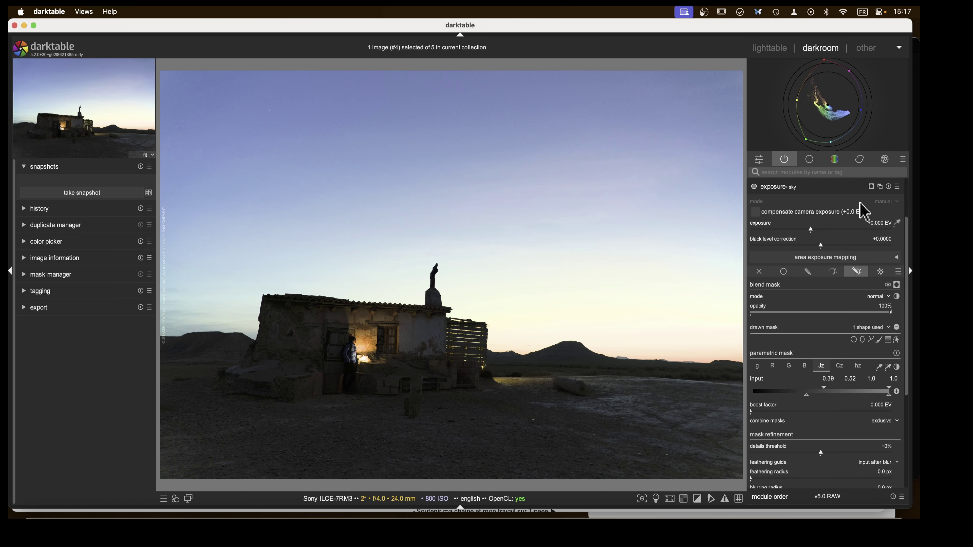
pyautogui.click(871, 187)
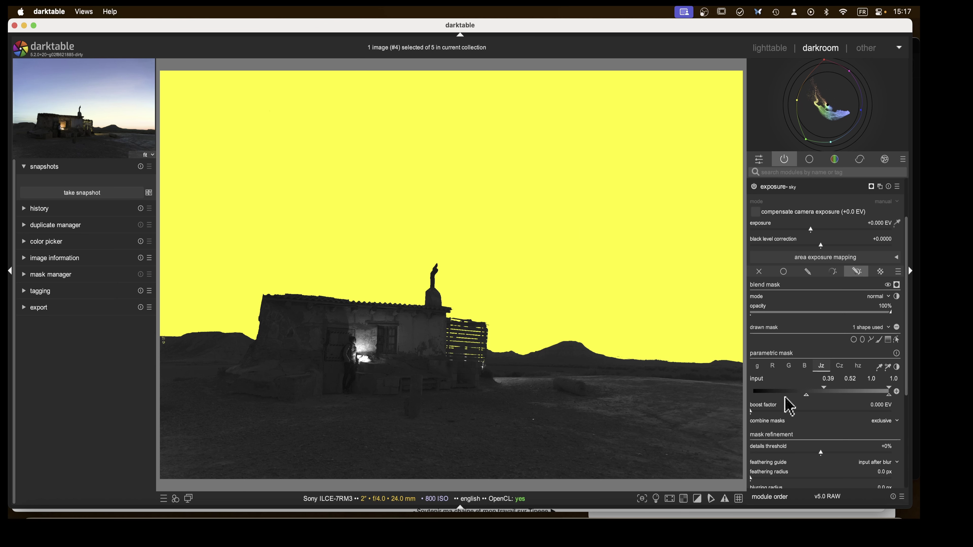
pyautogui.scroll(-2, 785, 406)
pyautogui.moveTo(751, 437); pyautogui.dragTo(752, 446)
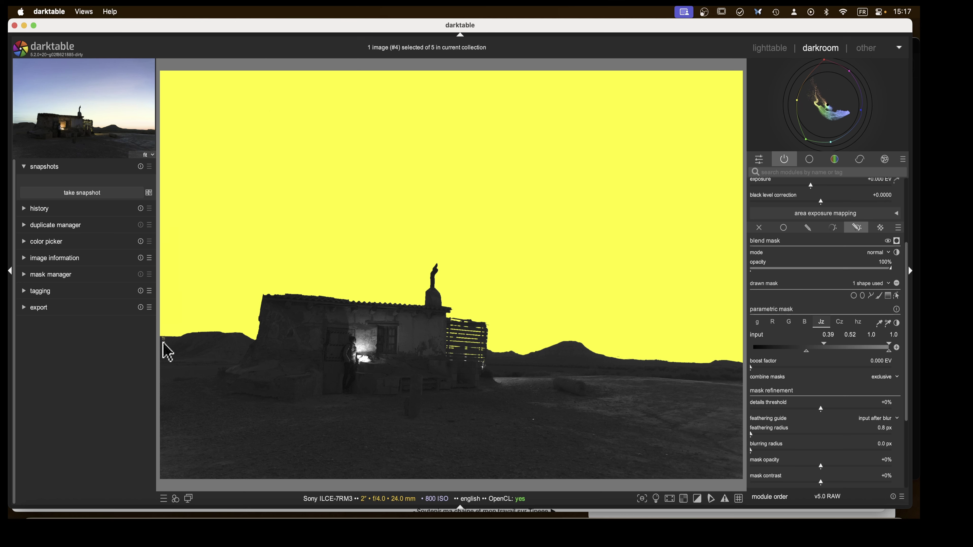
pyautogui.scroll(3, 803, 320)
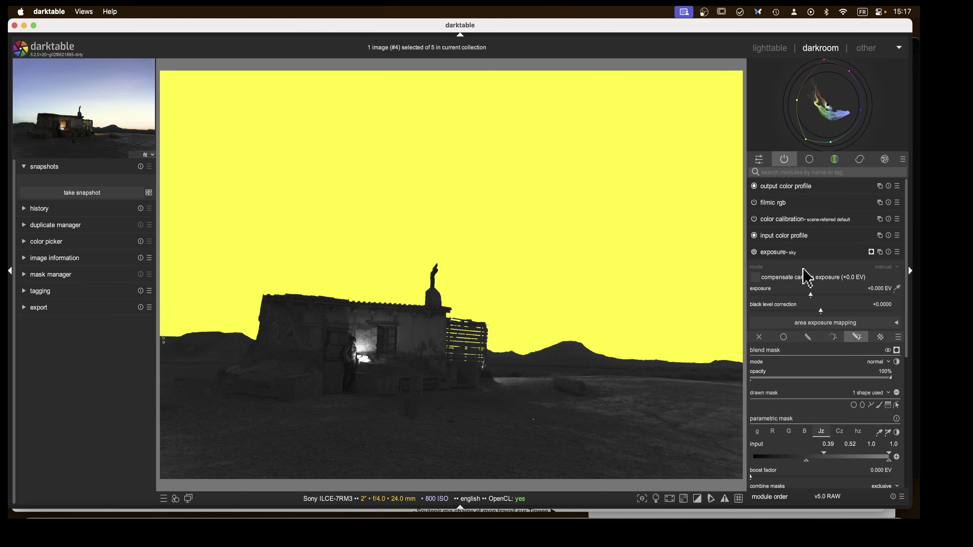
pyautogui.click(779, 253)
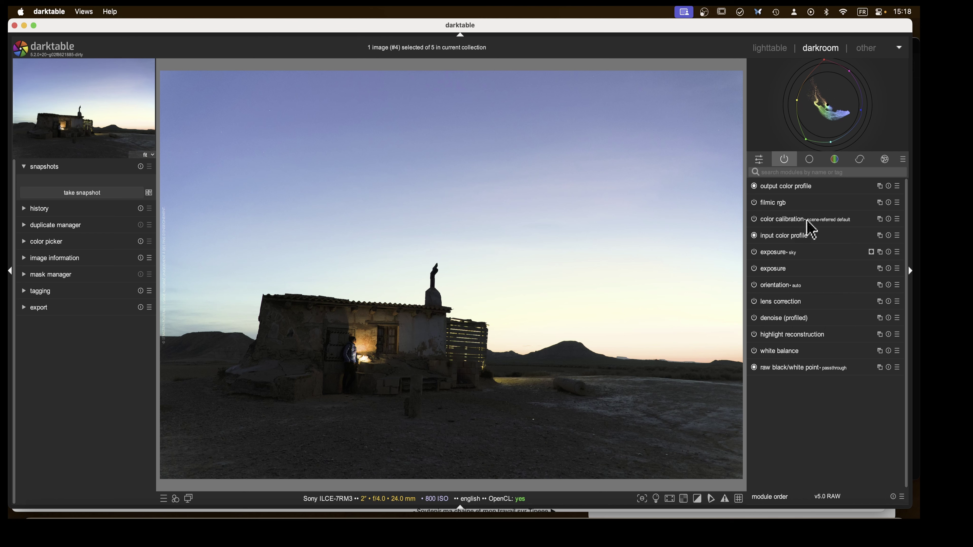
# - Duplicate the scene-referred default color calibration instance and collapse the copy
pyautogui.click(879, 219)
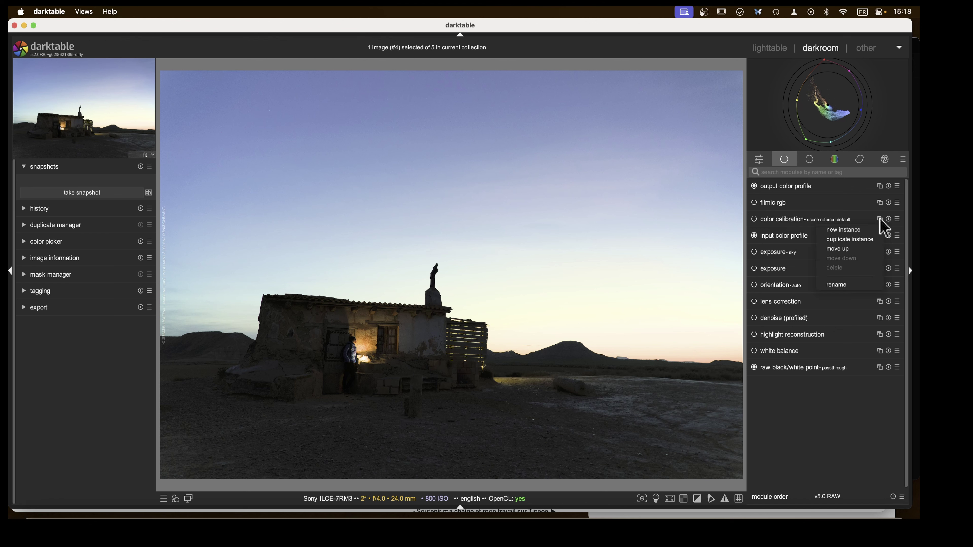
pyautogui.click(862, 239)
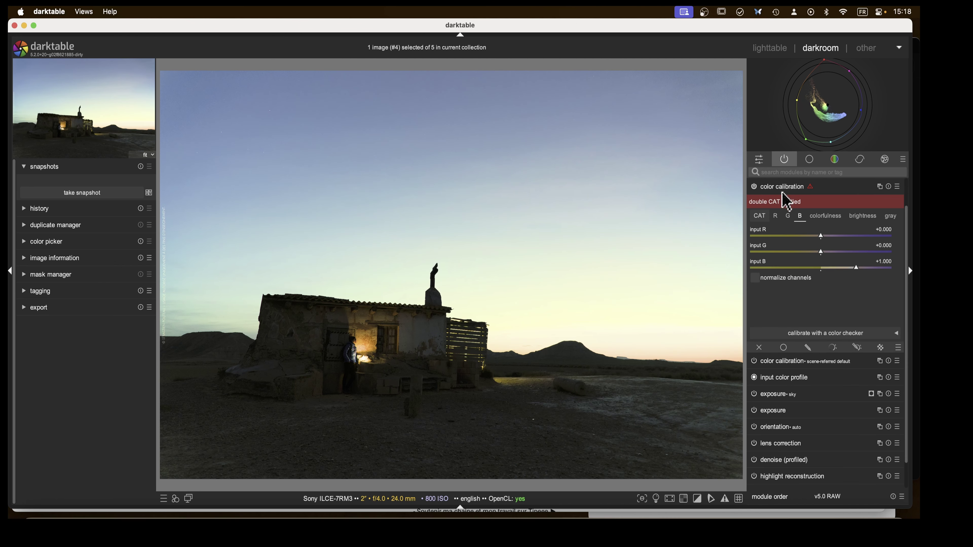
pyautogui.click(782, 187)
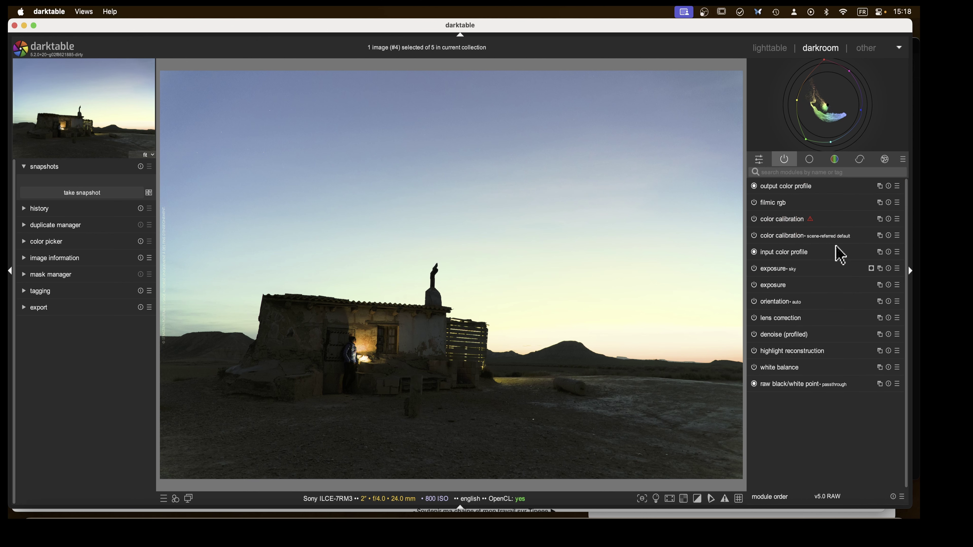
# - Rename the original color calibration instance sky and name its duplicate ground
pyautogui.doubleClick(828, 237)
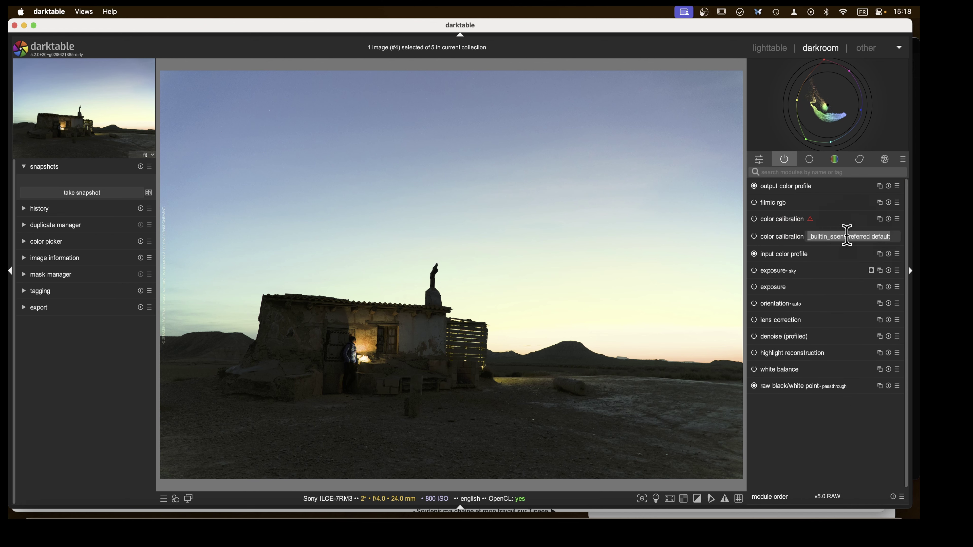
pyautogui.write('sky')
pyautogui.press('Return')
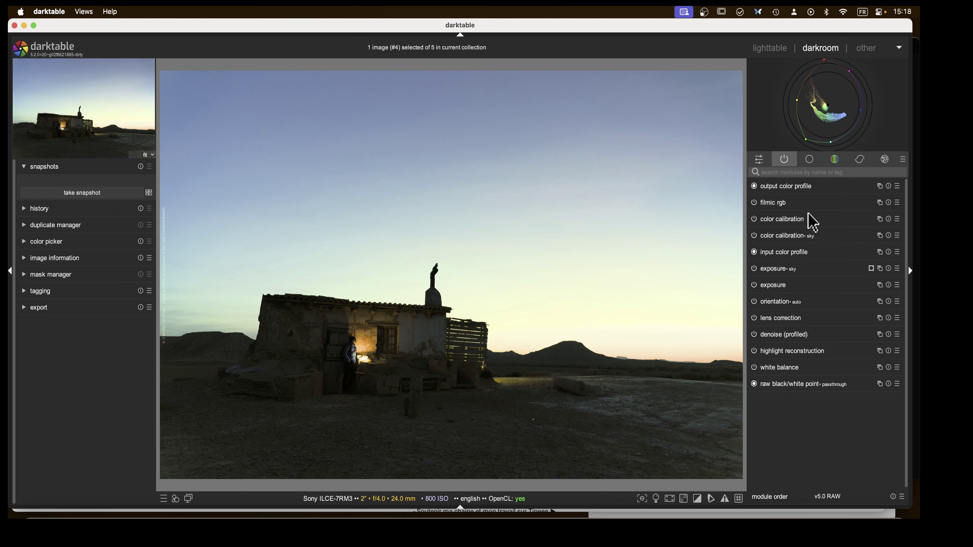
pyautogui.doubleClick(811, 220)
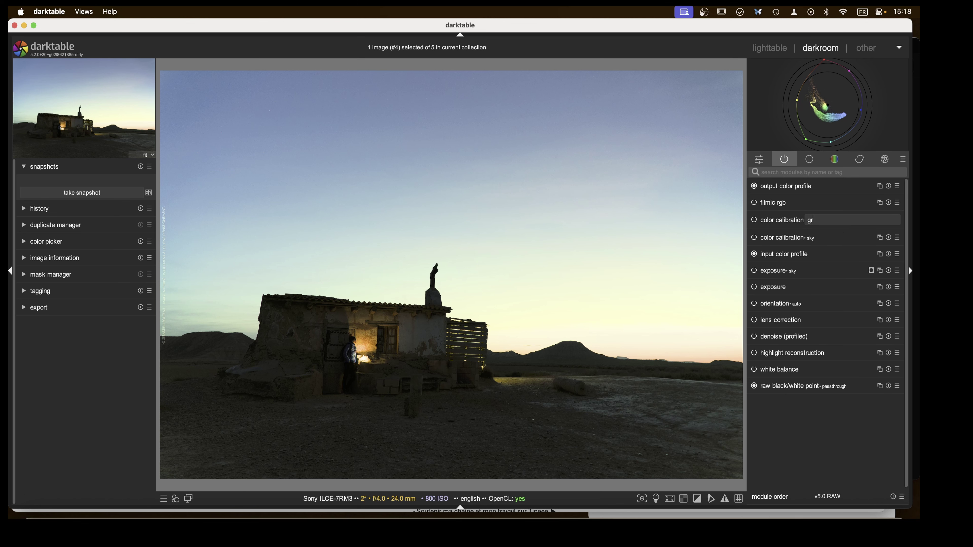
pyautogui.write('ground')
pyautogui.press('Return')
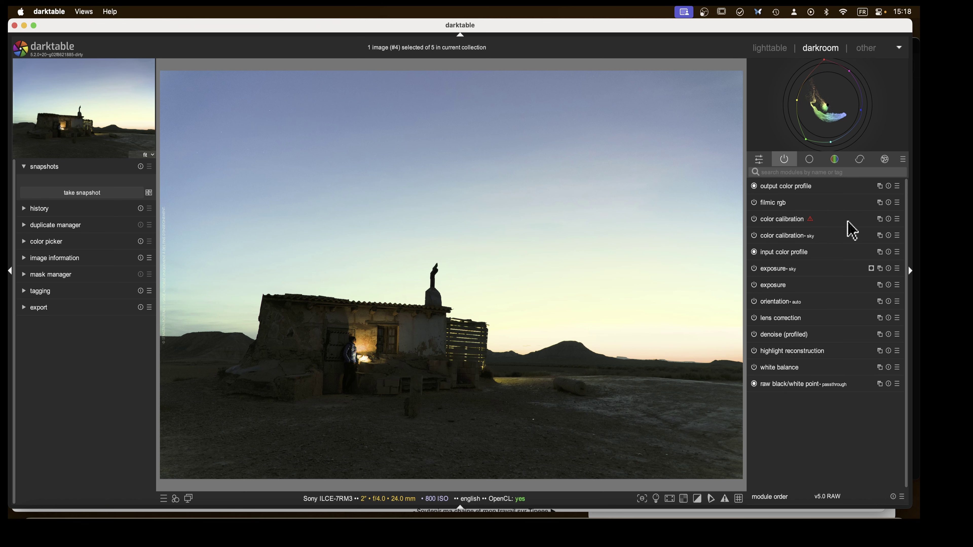
# - Give the sky color calibration instance a raster mask taken from exposure sky, and collapse the module
pyautogui.click(800, 236)
pyautogui.click(880, 335)
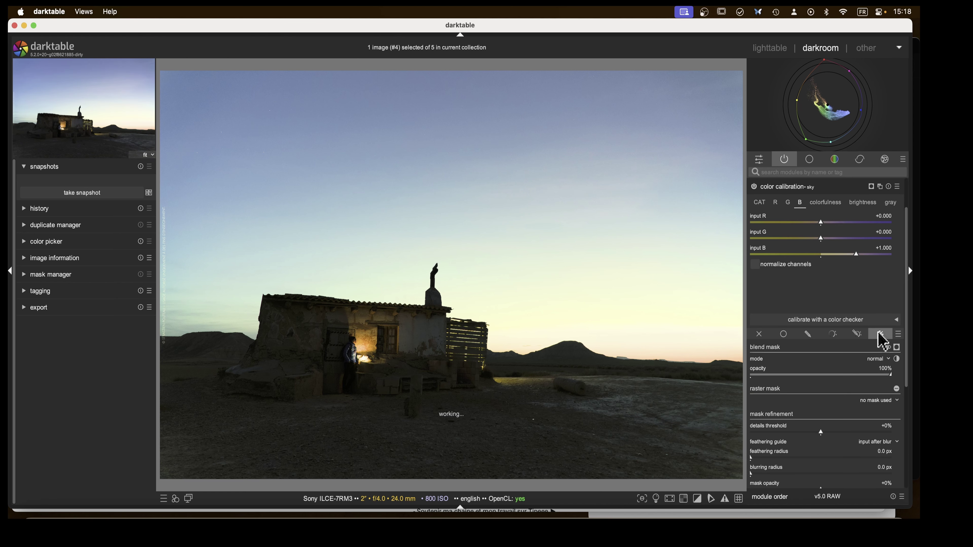
pyautogui.click(877, 401)
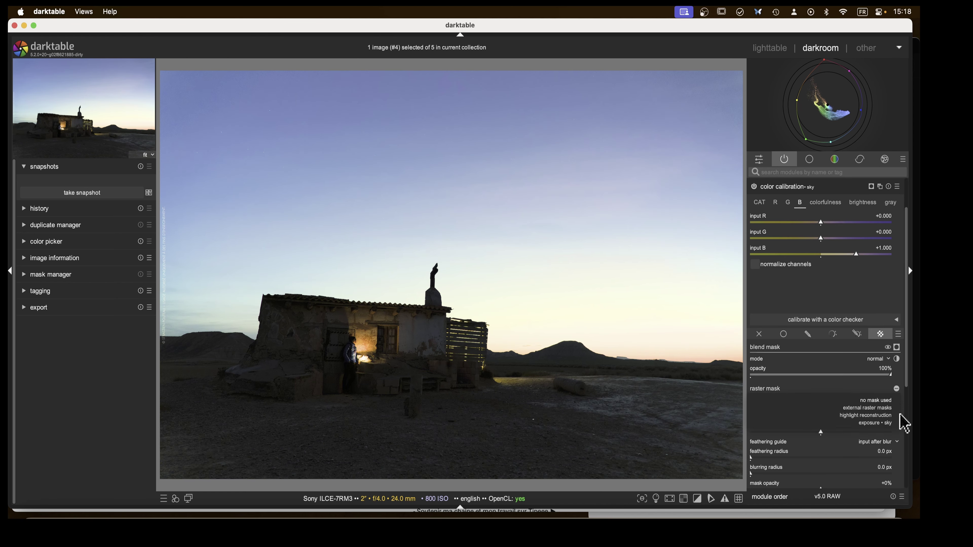
pyautogui.click(878, 423)
pyautogui.scroll(2, 835, 348)
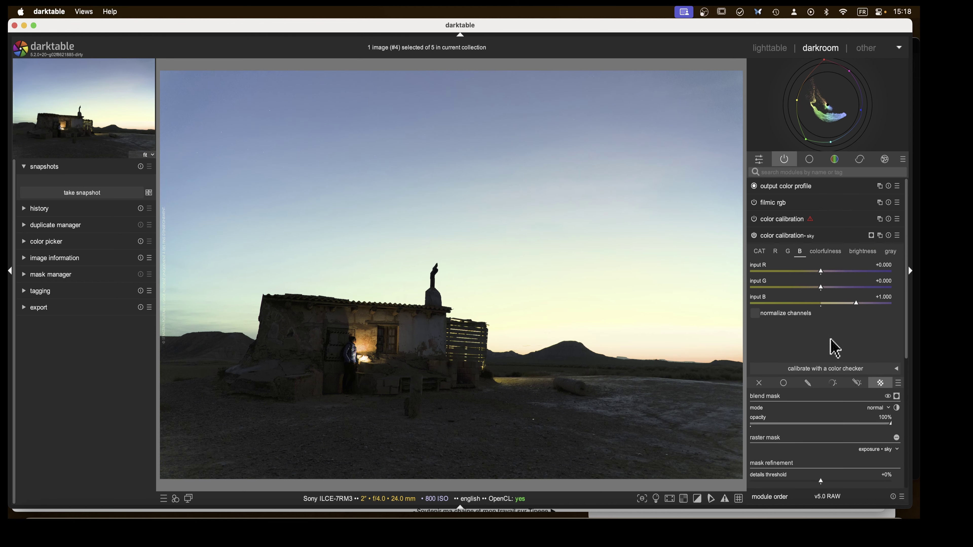
pyautogui.click(785, 235)
# - Give the ground color calibration instance the exposure sky raster mask, invert the mask, and collapse the module
pyautogui.click(786, 218)
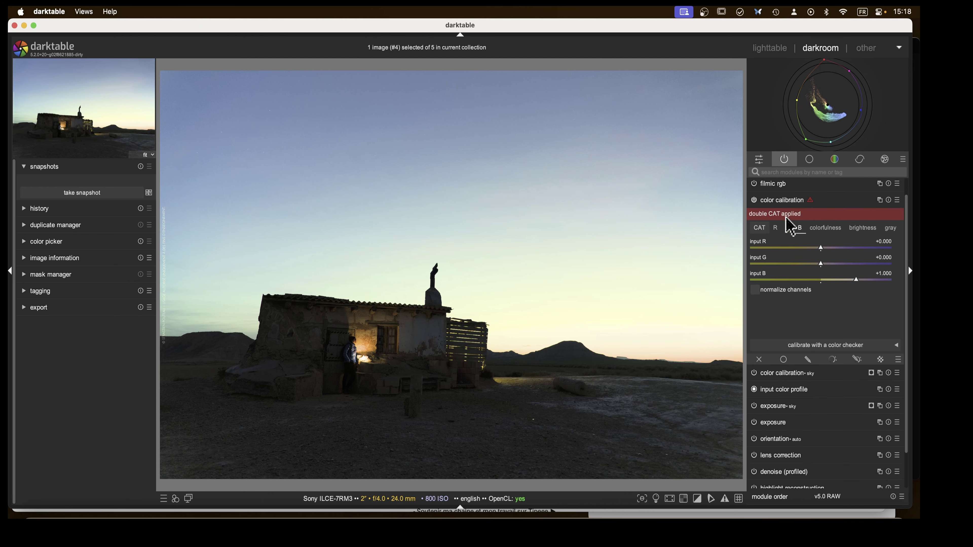
pyautogui.click(880, 347)
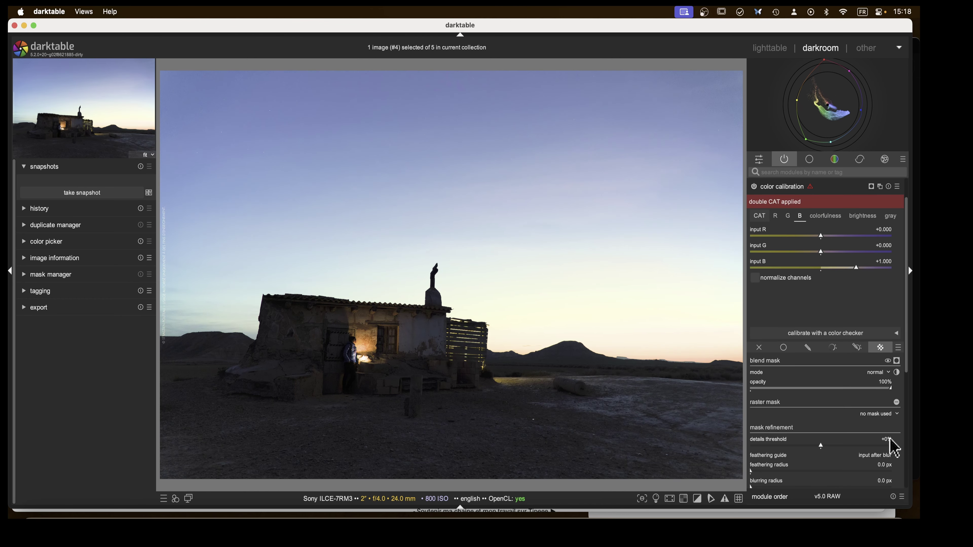
pyautogui.click(883, 415)
pyautogui.click(880, 442)
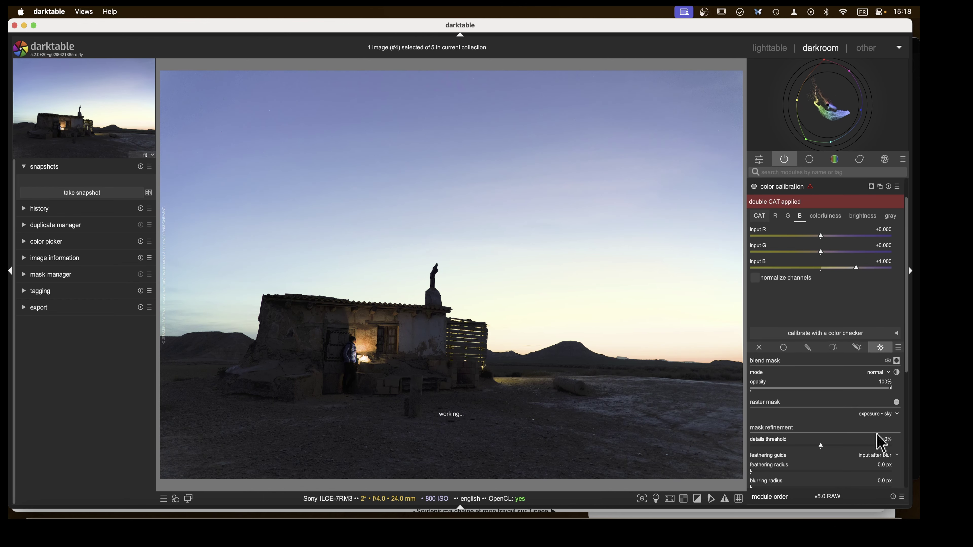
pyautogui.click(896, 402)
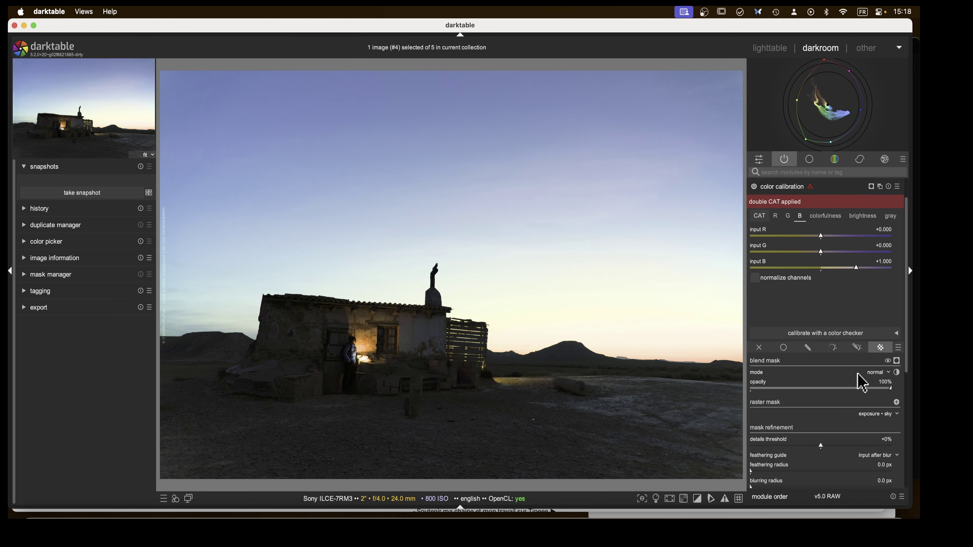
pyautogui.scroll(2, 825, 334)
pyautogui.click(784, 219)
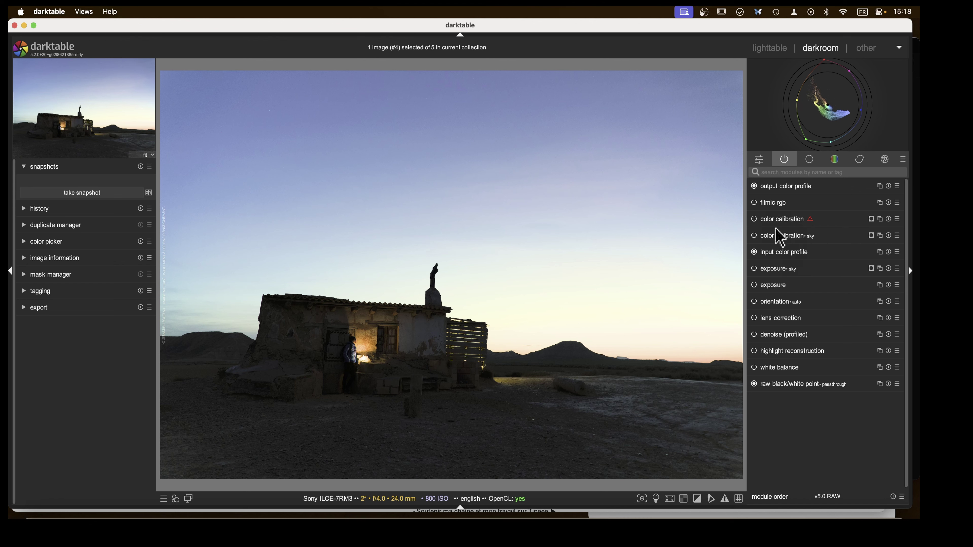
# - Try shifting the sky color calibration's illuminant hue to 239.2° in the chromatic adaptation settings
pyautogui.click(781, 235)
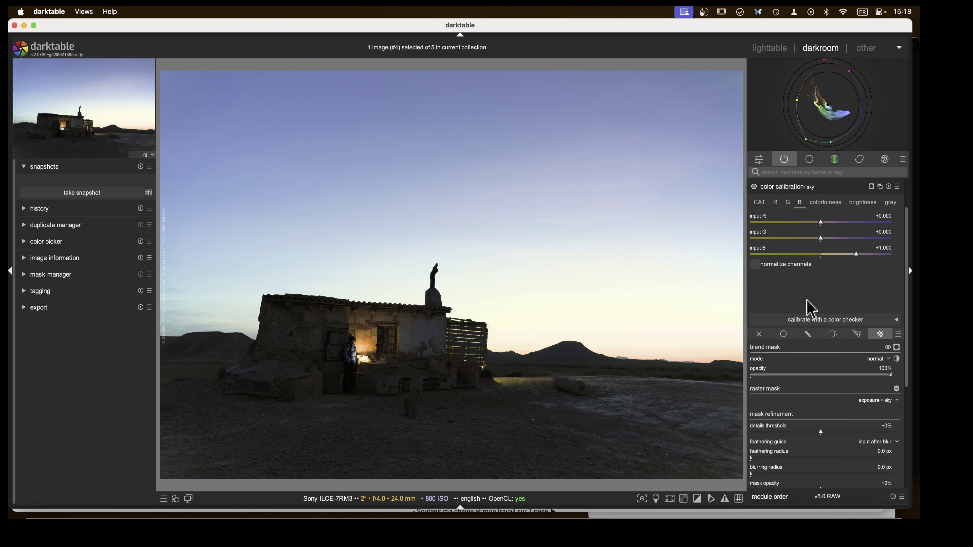
pyautogui.scroll(1, 804, 253)
pyautogui.click(763, 214)
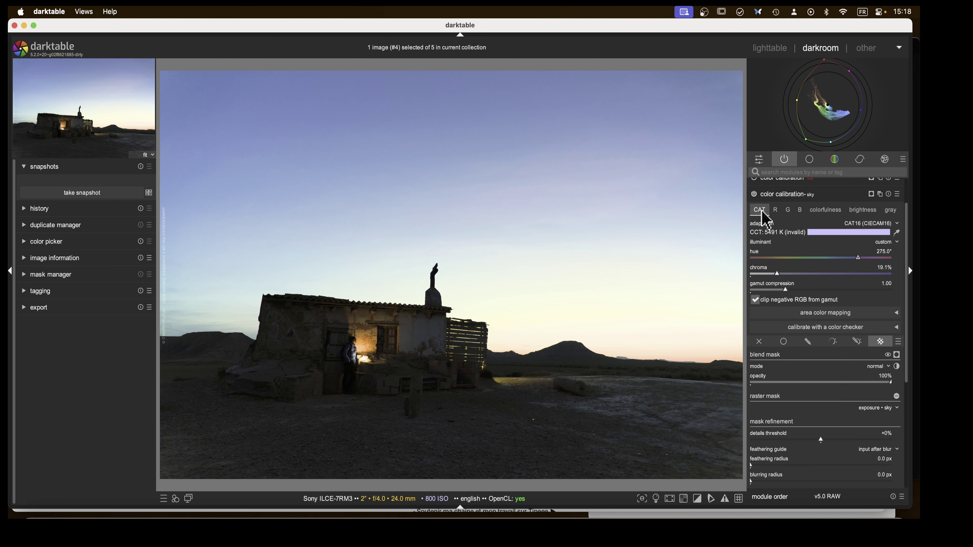
pyautogui.scroll(1, 781, 261)
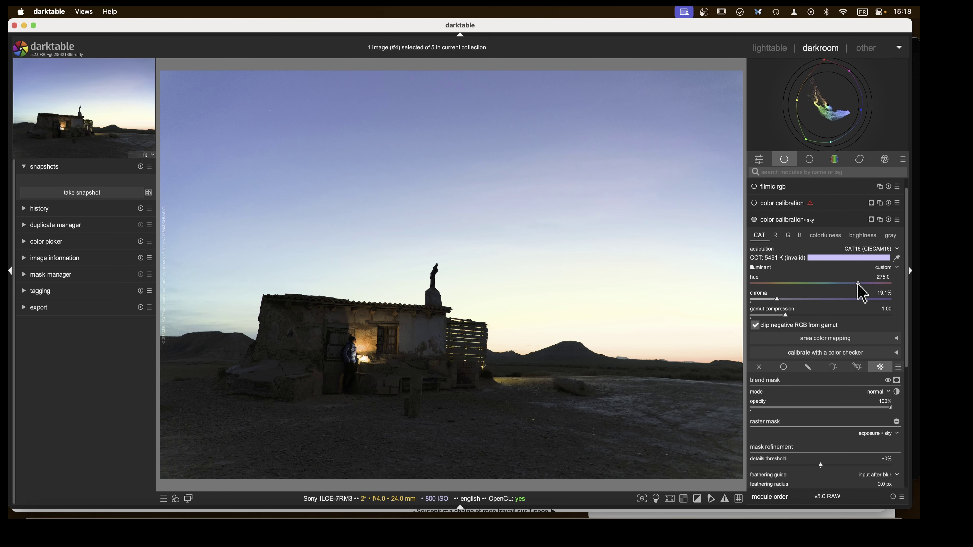
pyautogui.moveTo(857, 283)
pyautogui.mouseDown()
pyautogui.moveTo(779, 285)
pyautogui.moveTo(882, 284)
pyautogui.moveTo(784, 289)
pyautogui.moveTo(853, 296)
pyautogui.moveTo(806, 288)
pyautogui.moveTo(844, 285)
pyautogui.mouseUp()
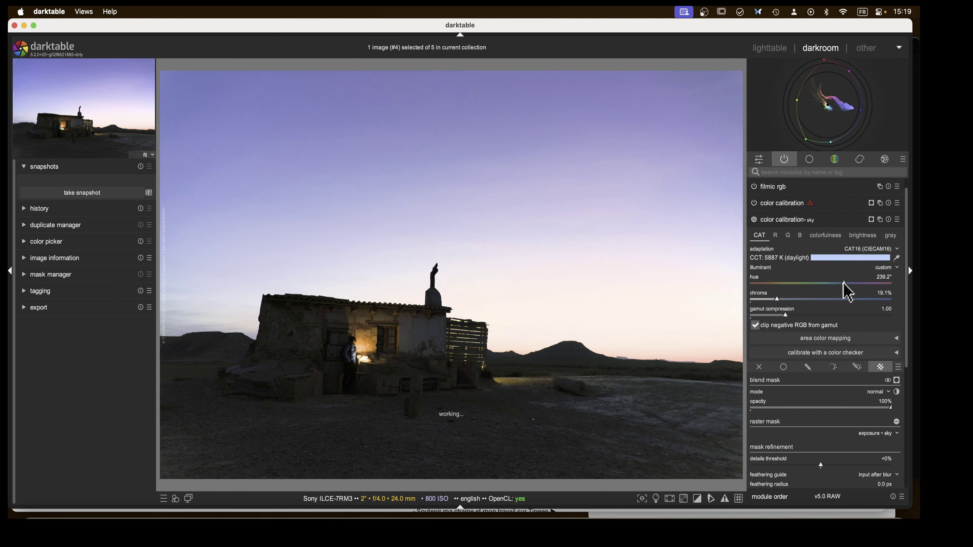
pyautogui.click(783, 220)
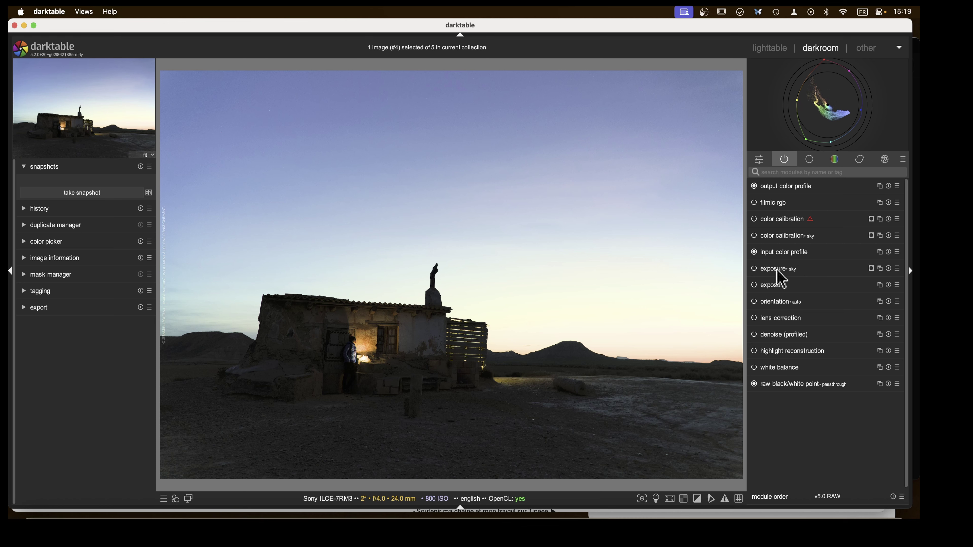
# - Rename the sky exposure instance mask sky and add a new exposure instance named darken sky
pyautogui.doubleClick(791, 269)
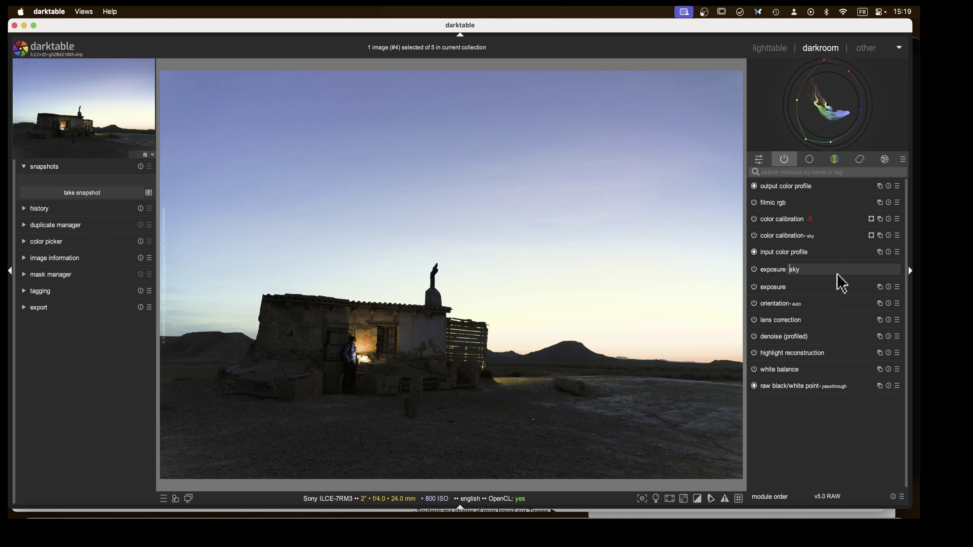
pyautogui.press('Return')
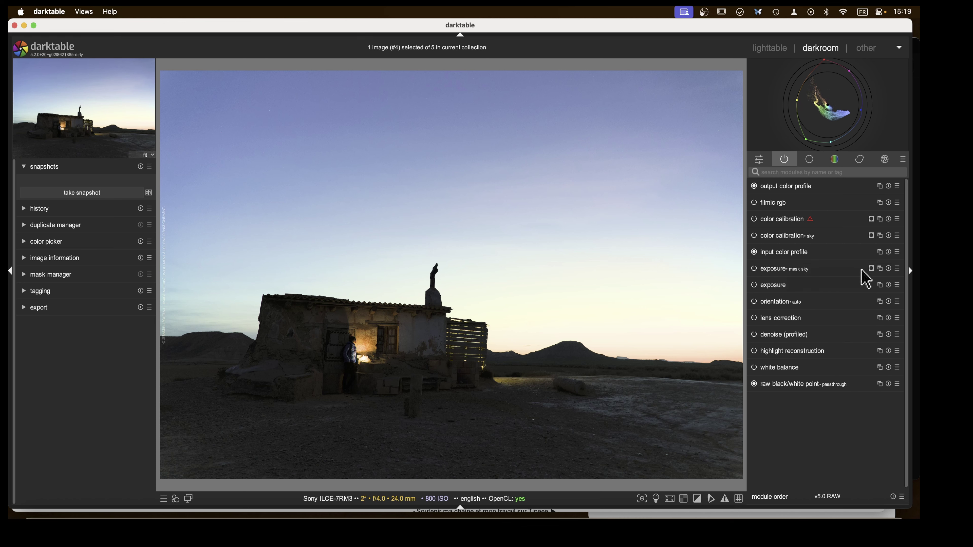
pyautogui.rightClick(879, 269)
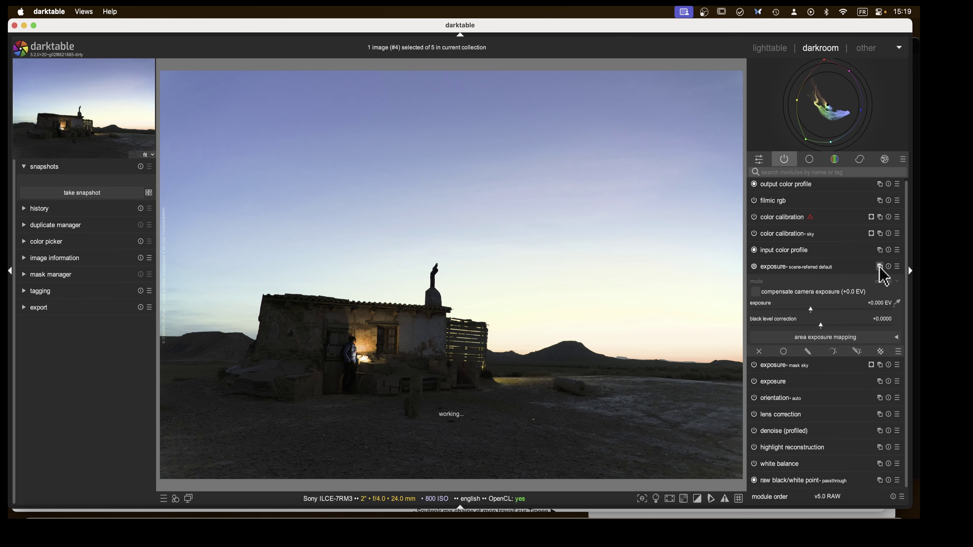
pyautogui.doubleClick(811, 268)
pyautogui.write('darken sky')
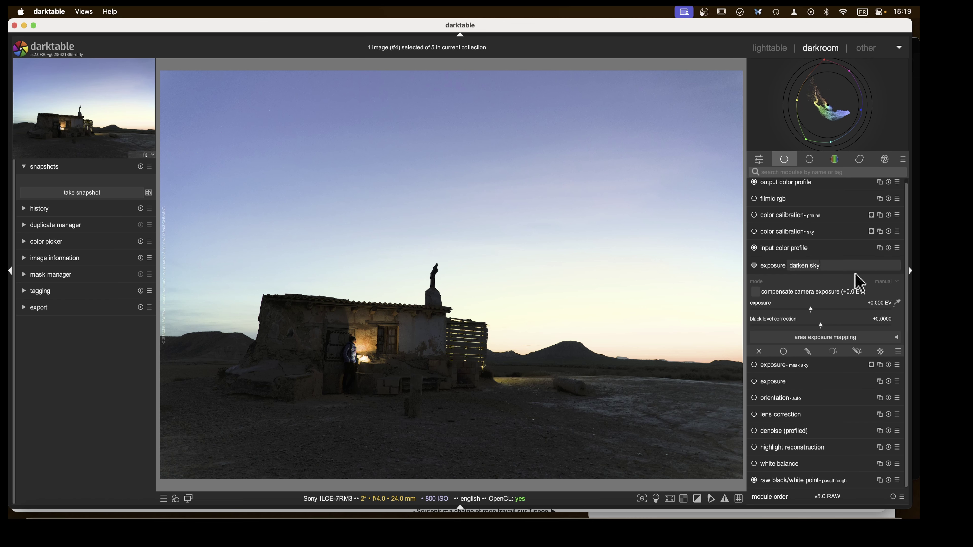
pyautogui.press('Return')
# - Give the darken sky exposure instance a raster mask taken from exposure mask sky
pyautogui.click(880, 352)
pyautogui.click(887, 347)
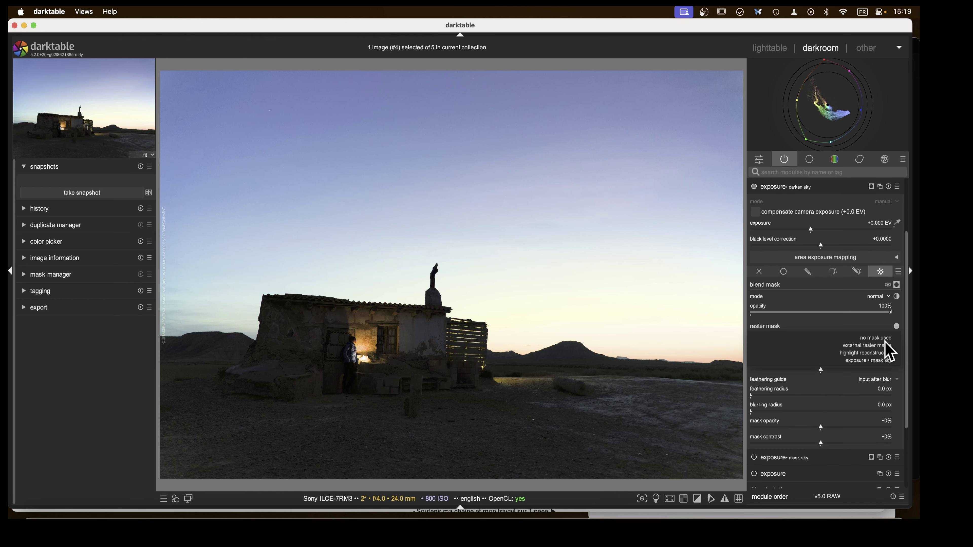
pyautogui.click(874, 360)
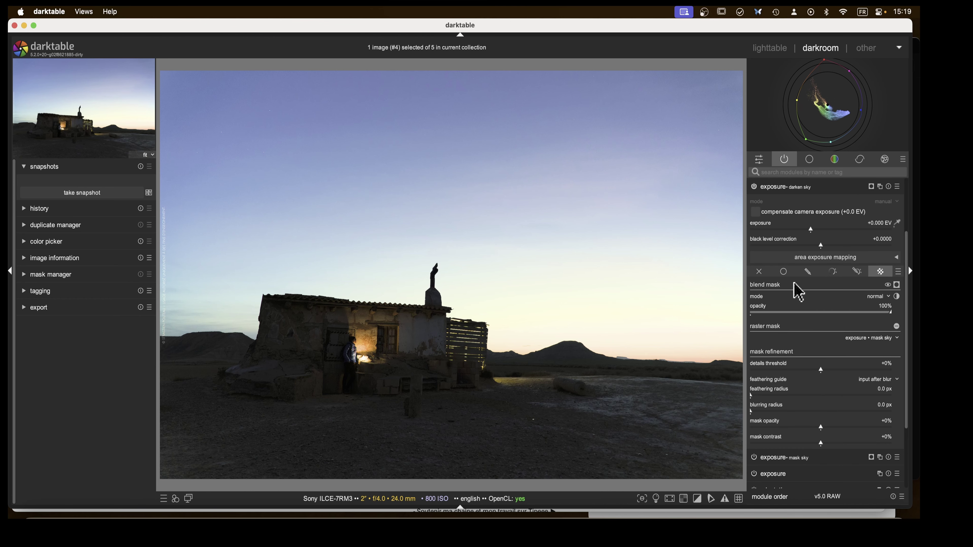
# - Lower the darken sky exposure to -2.577 EV, preview its blend modes, and set the blend mode to RGB green channel
pyautogui.scroll(3, 797, 293)
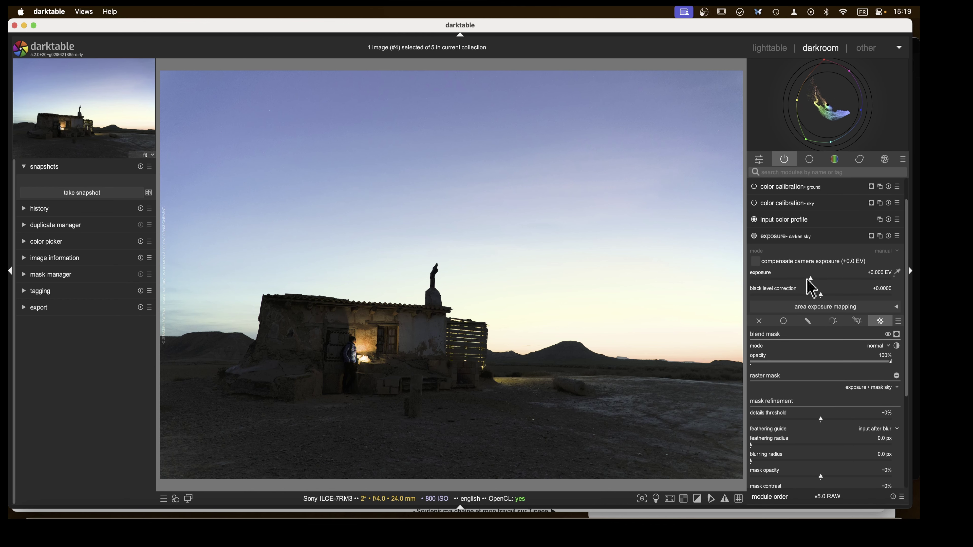
pyautogui.moveTo(808, 282); pyautogui.dragTo(758, 282)
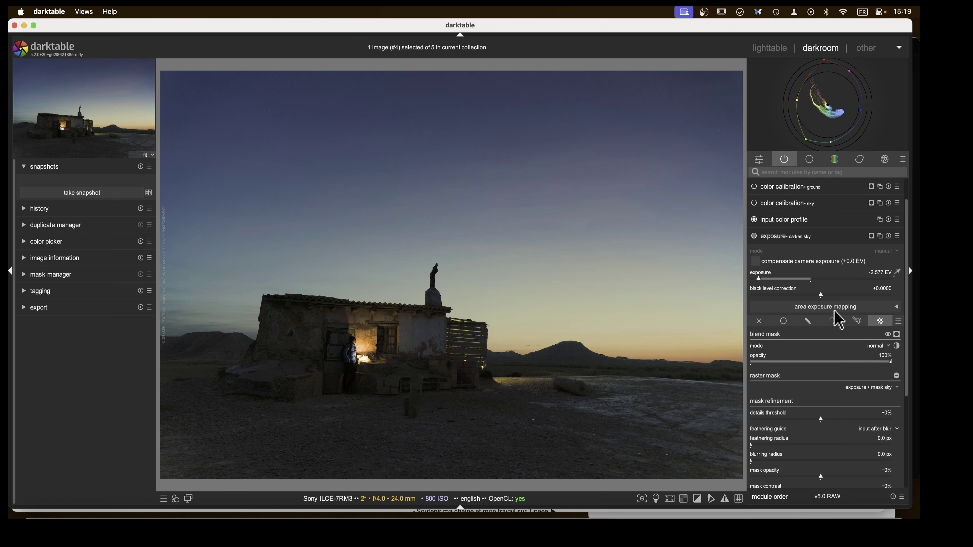
pyautogui.click(877, 346)
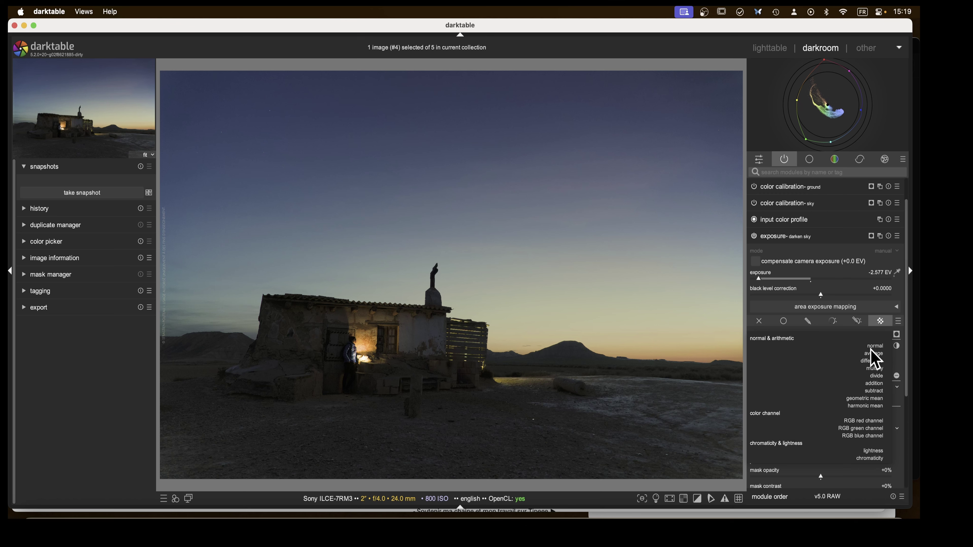
pyautogui.scroll(-1, 874, 360)
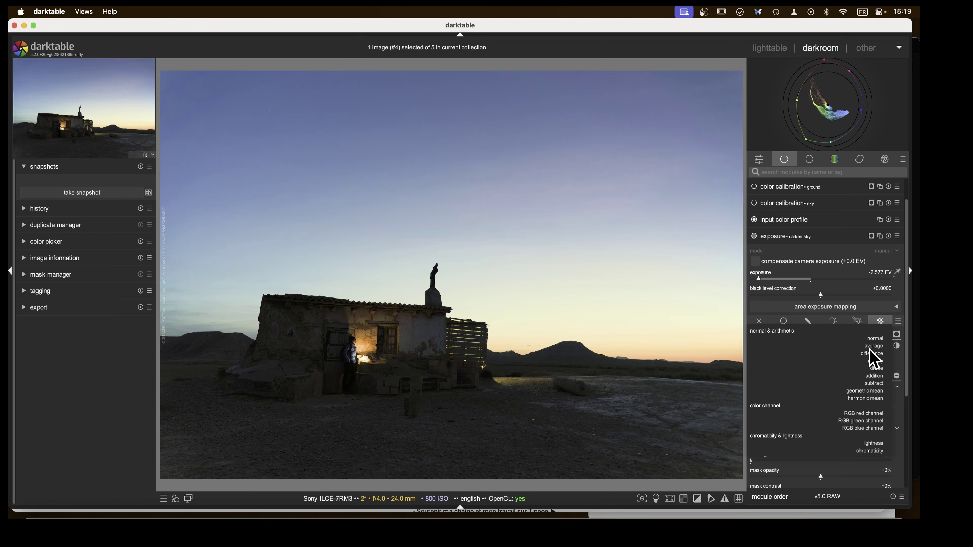
pyautogui.scroll(-1, 874, 360)
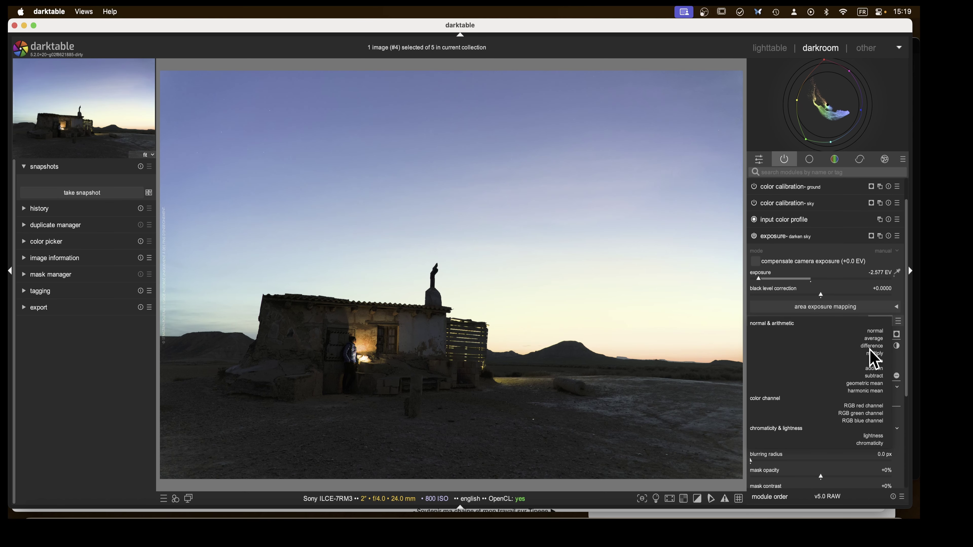
pyautogui.scroll(-1, 874, 360)
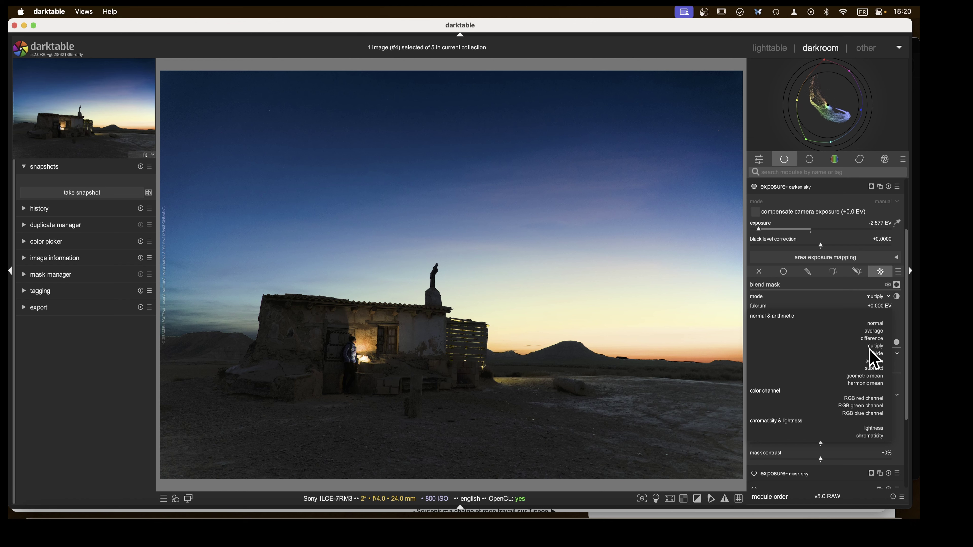
pyautogui.scroll(-1, 874, 361)
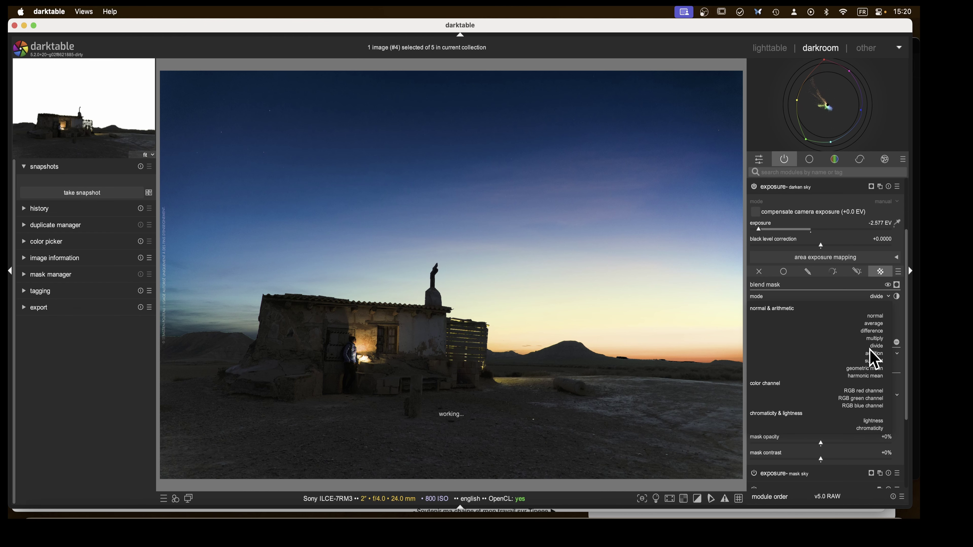
pyautogui.scroll(-1, 874, 360)
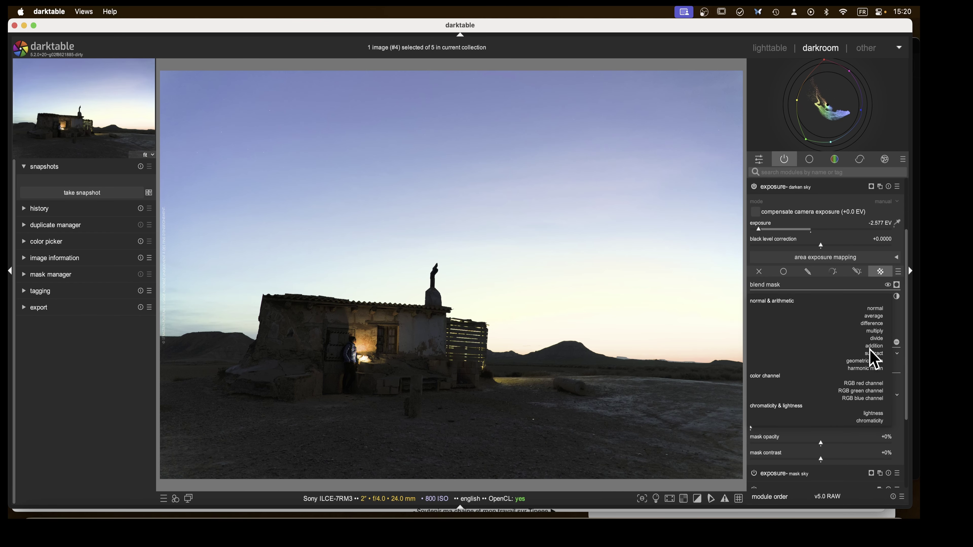
pyautogui.scroll(-1, 875, 360)
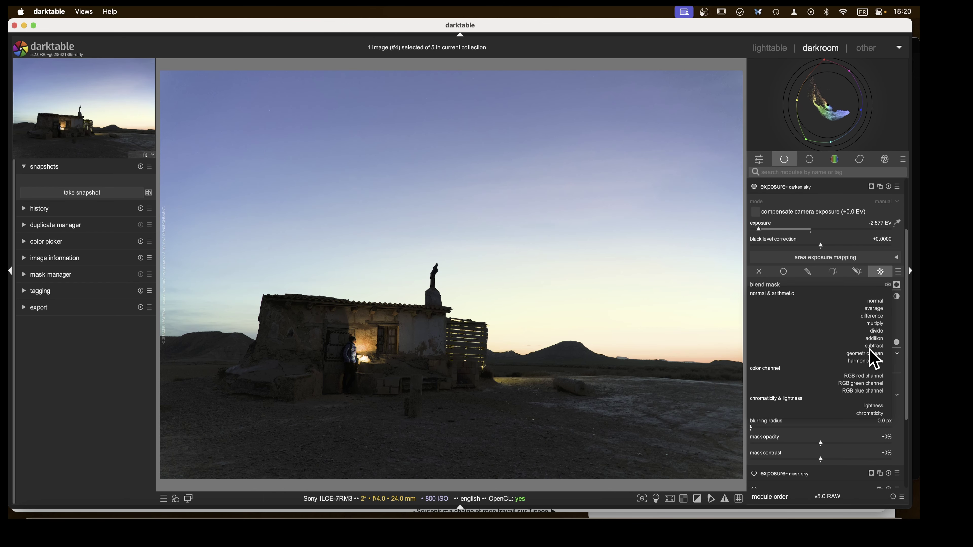
pyautogui.scroll(-1, 874, 360)
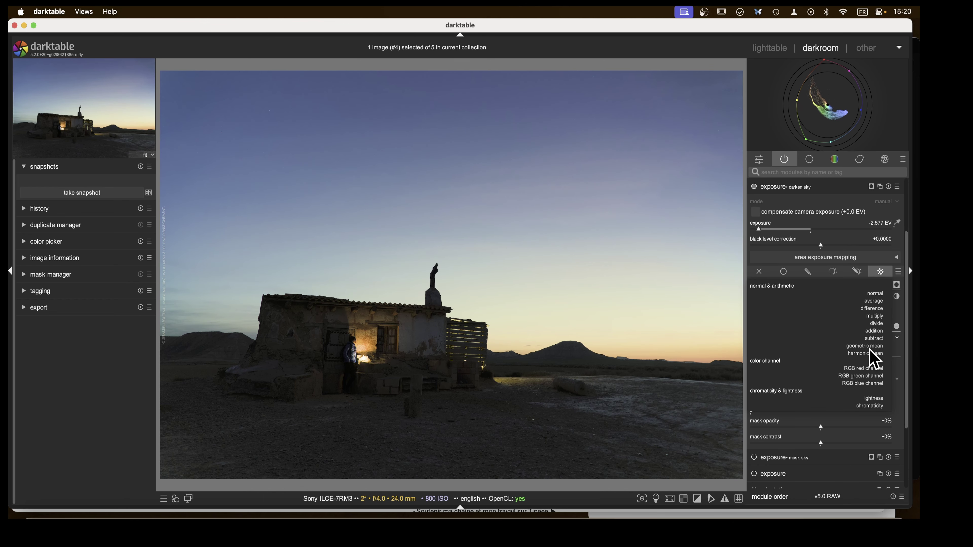
pyautogui.scroll(-4, 871, 351)
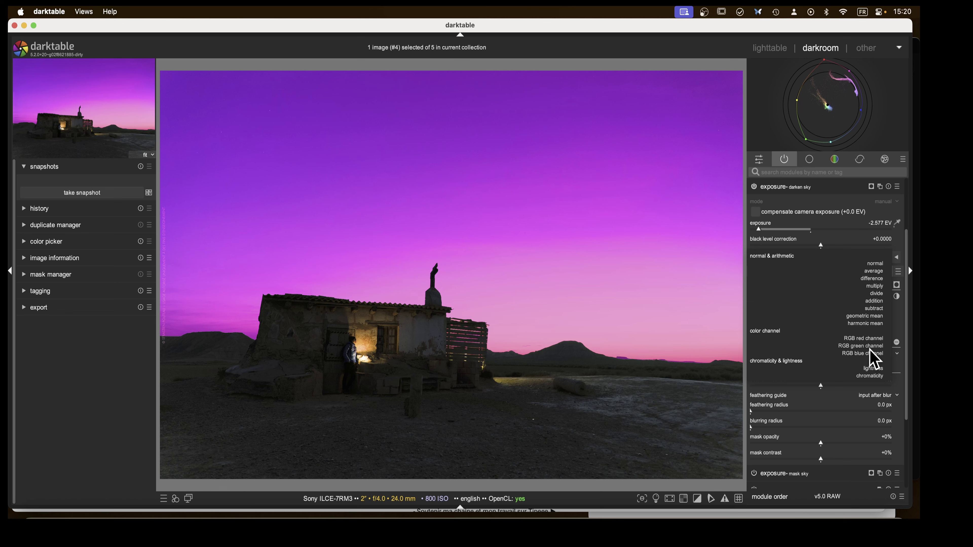
pyautogui.click(870, 346)
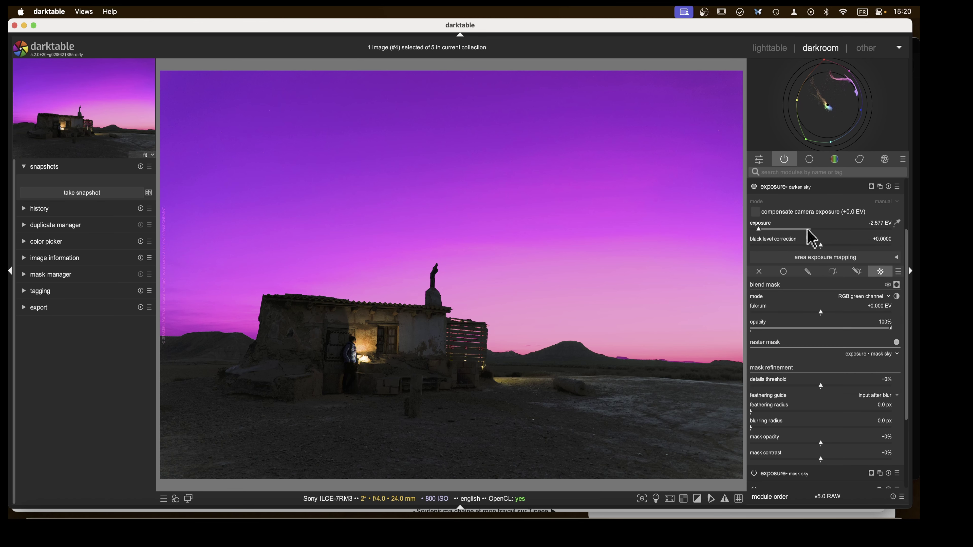
# - Reset the darken sky exposure, fine-tune it to -0.440 EV, and collapse the module
pyautogui.doubleClick(797, 229)
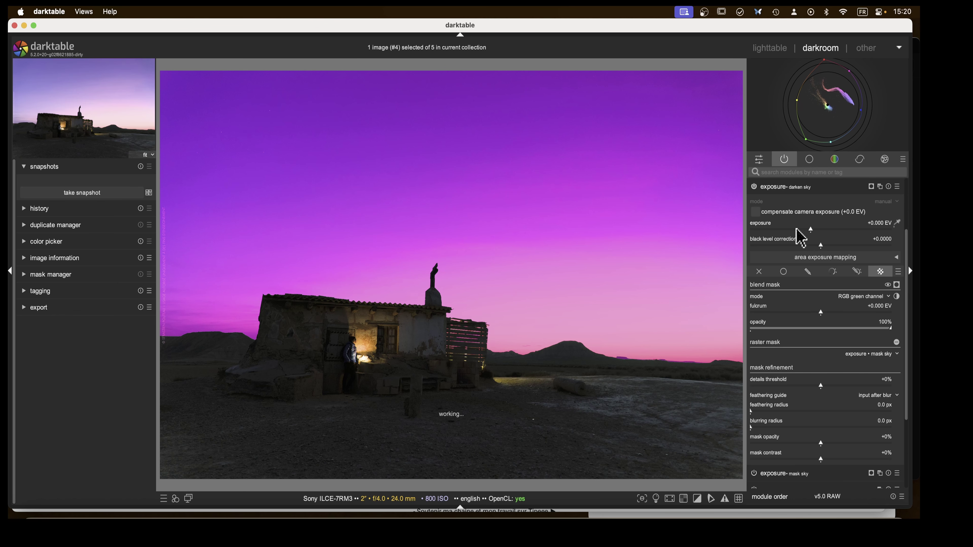
pyautogui.scroll(4, 808, 253)
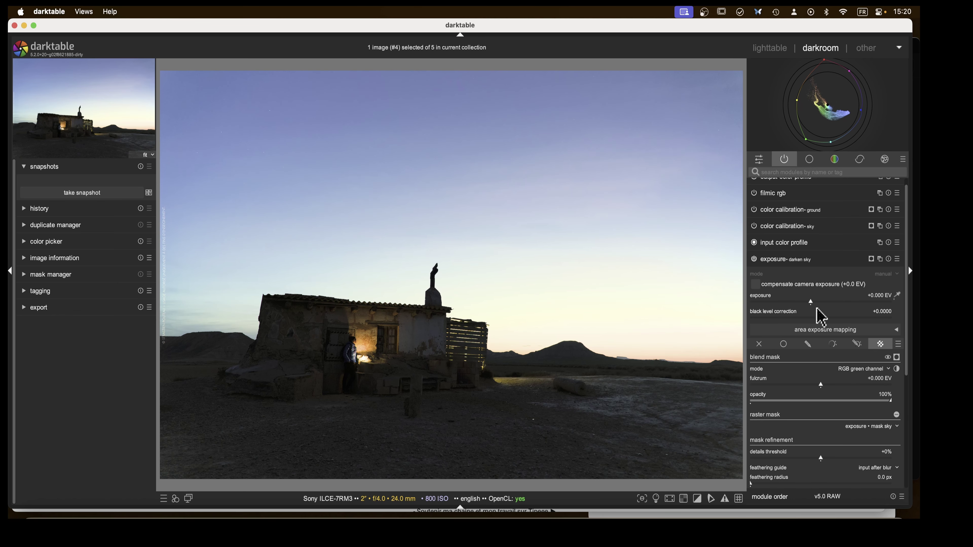
pyautogui.moveTo(811, 303); pyautogui.dragTo(802, 302)
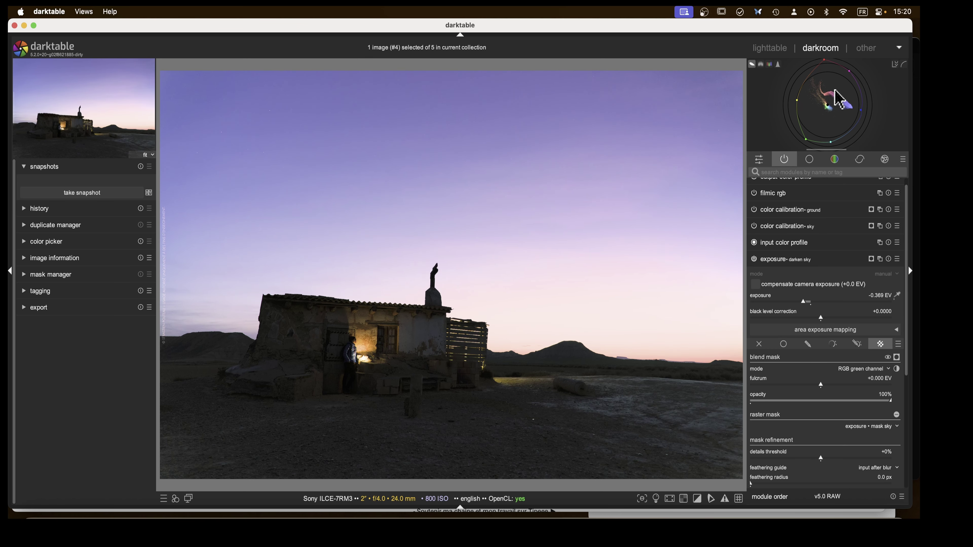
pyautogui.moveTo(804, 302)
pyautogui.mouseDown()
pyautogui.moveTo(789, 303)
pyautogui.moveTo(791, 274)
pyautogui.moveTo(844, 102)
pyautogui.moveTo(808, 303)
pyautogui.mouseUp()
pyautogui.click(810, 309)
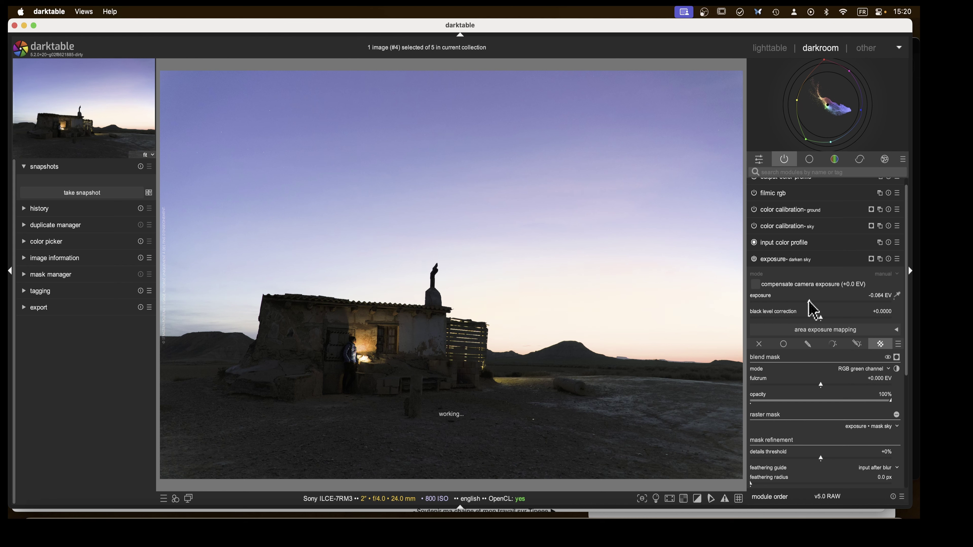
pyautogui.moveTo(812, 310); pyautogui.dragTo(805, 310)
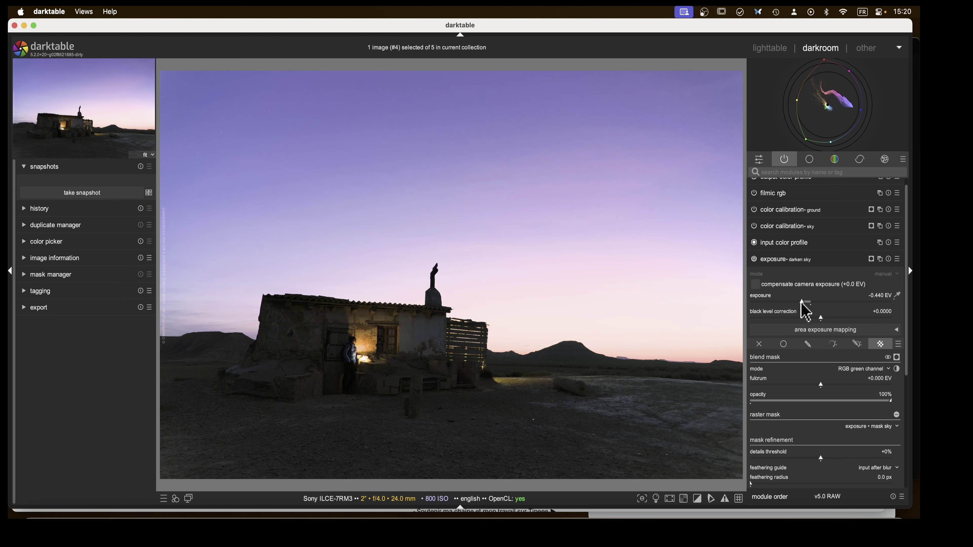
pyautogui.click(773, 260)
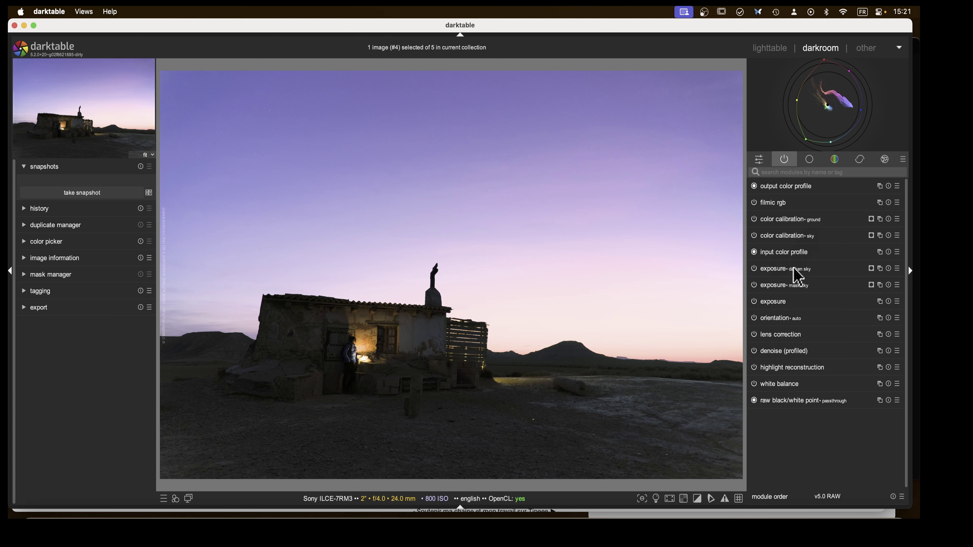
# - In the sky color calibration, set the illuminant hue to 74.9° and the B channel's blue input to +1.141
pyautogui.click(782, 237)
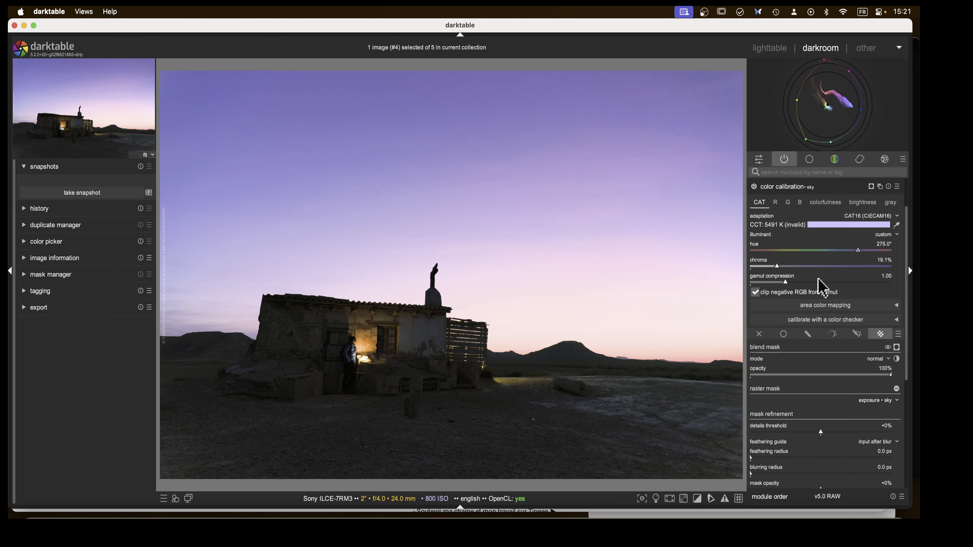
pyautogui.moveTo(857, 253); pyautogui.dragTo(780, 253)
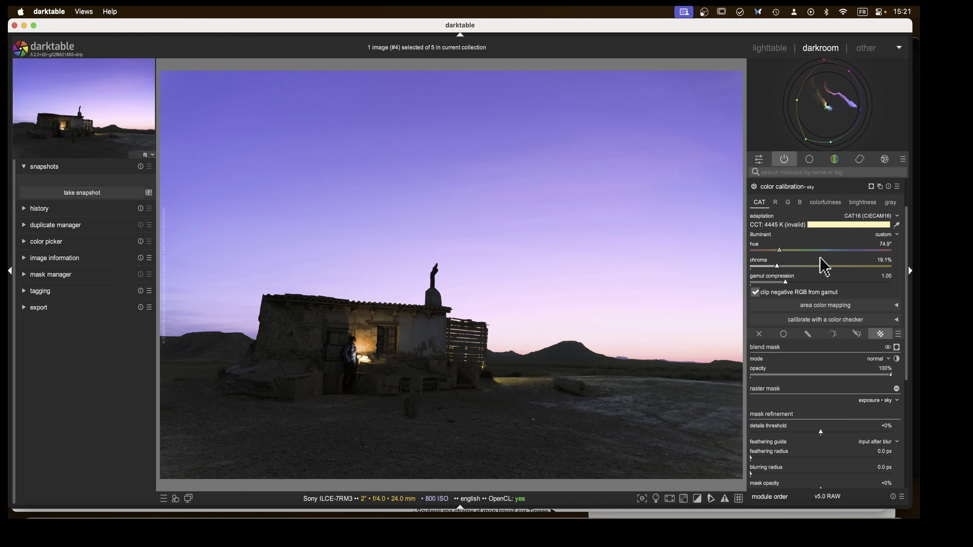
pyautogui.scroll(2, 823, 266)
pyautogui.click(802, 231)
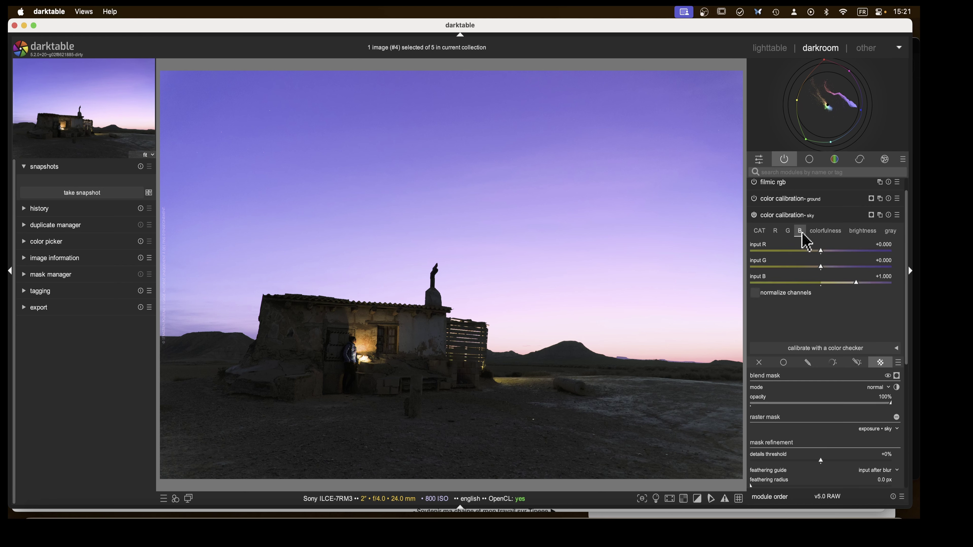
pyautogui.click(857, 282)
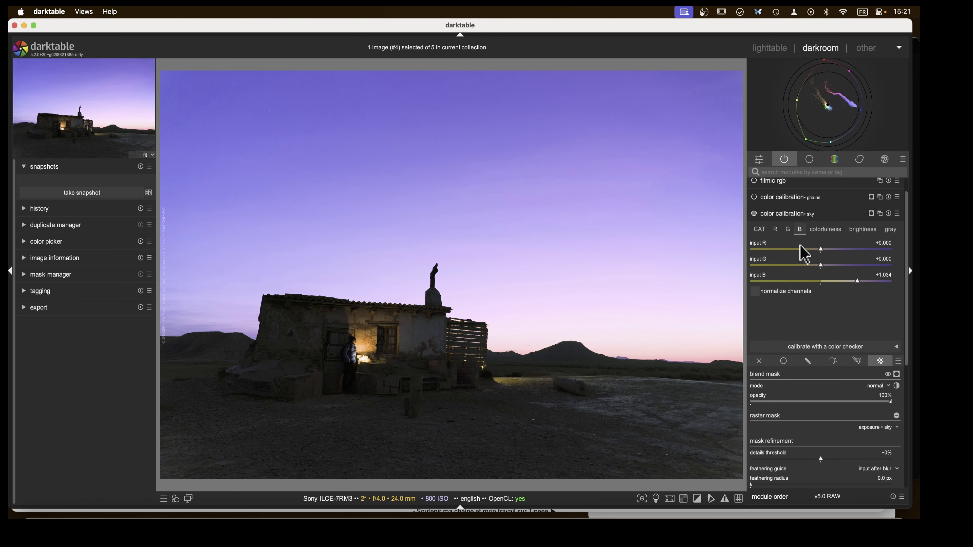
pyautogui.moveTo(857, 284)
pyautogui.mouseDown()
pyautogui.moveTo(869, 284)
pyautogui.moveTo(858, 285)
pyautogui.moveTo(865, 293)
pyautogui.mouseUp()
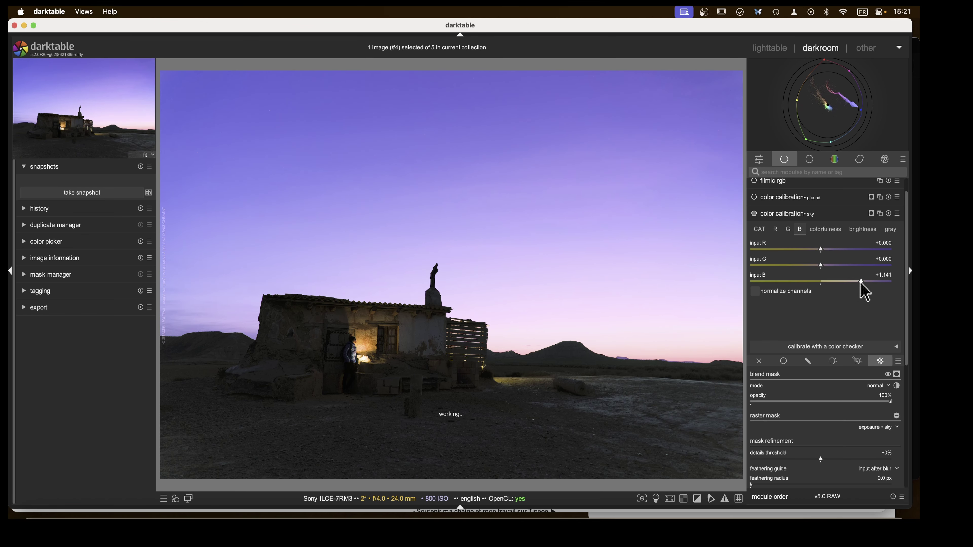
# - Set the sky color calibration's blue input to -0.336 for brightness and -0.128 for colorfulness, and collapse the module
pyautogui.click(861, 230)
pyautogui.moveTo(820, 282); pyautogui.dragTo(796, 283)
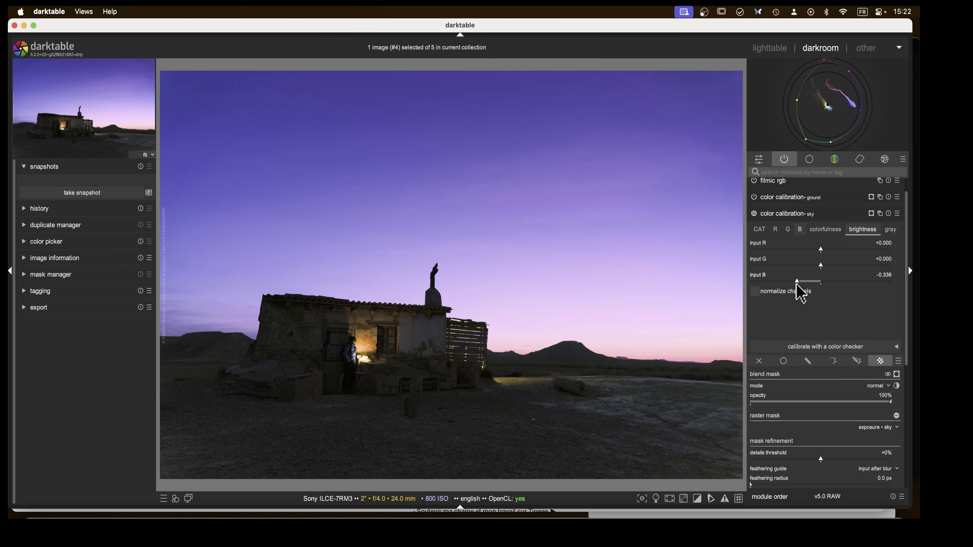
pyautogui.click(827, 230)
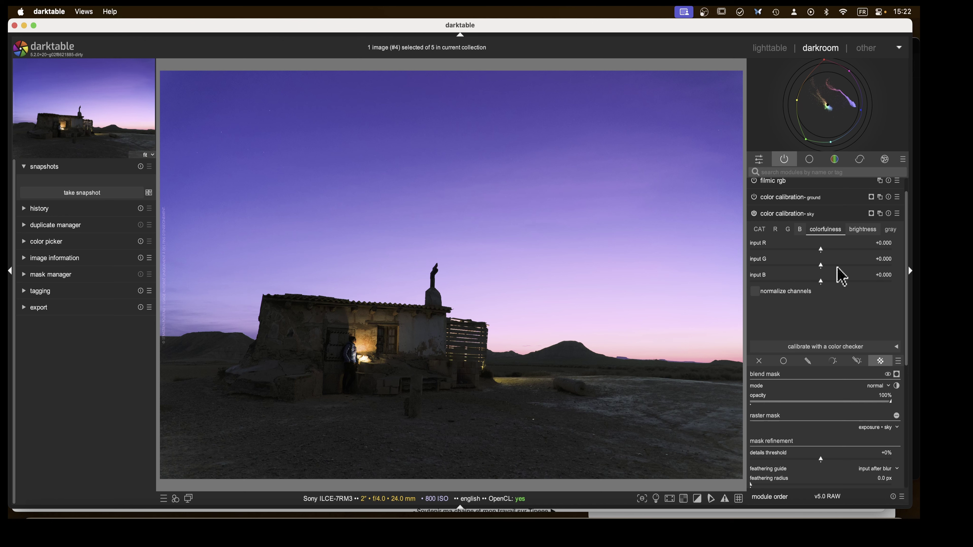
pyautogui.moveTo(821, 281); pyautogui.dragTo(811, 282)
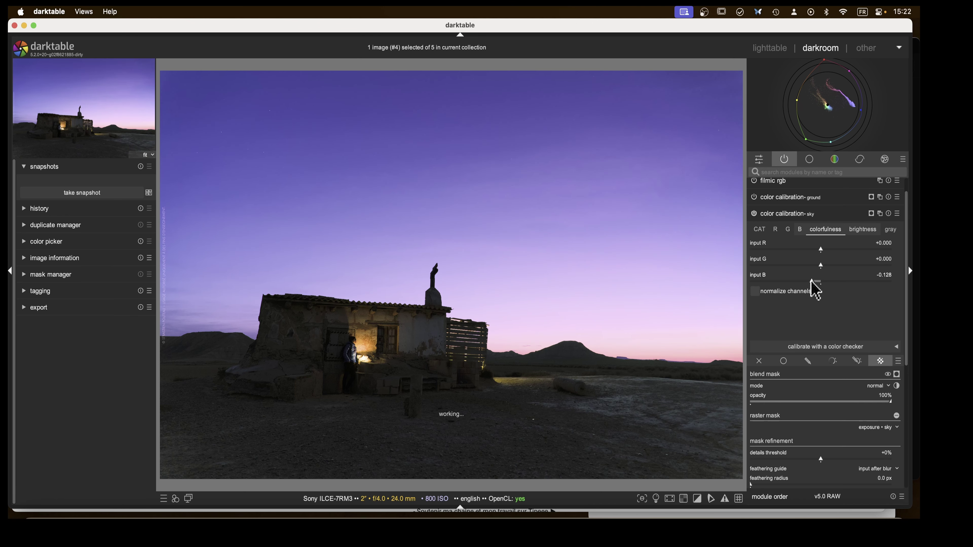
pyautogui.click(798, 214)
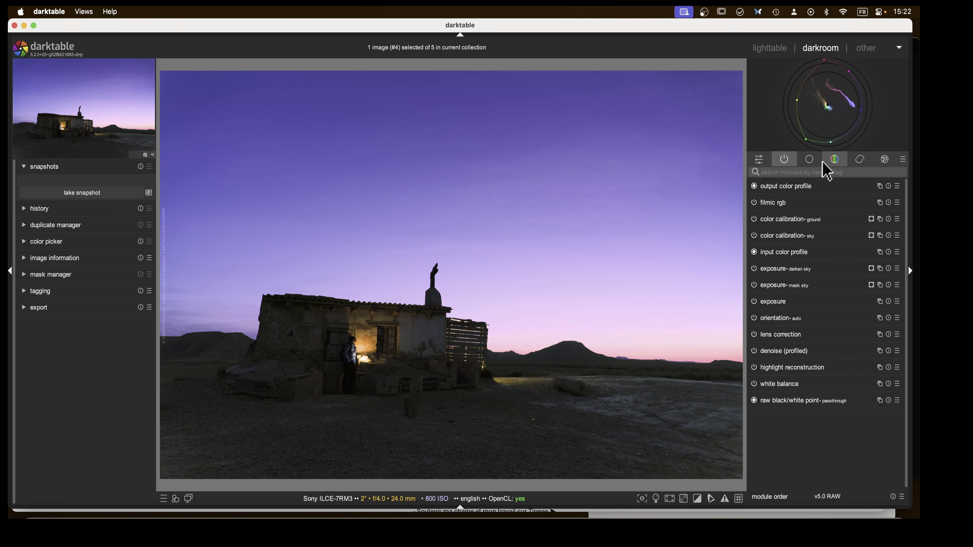
# - Enable the color equalizer and restrict it with a raster mask taken from exposure mask sky
pyautogui.click(835, 160)
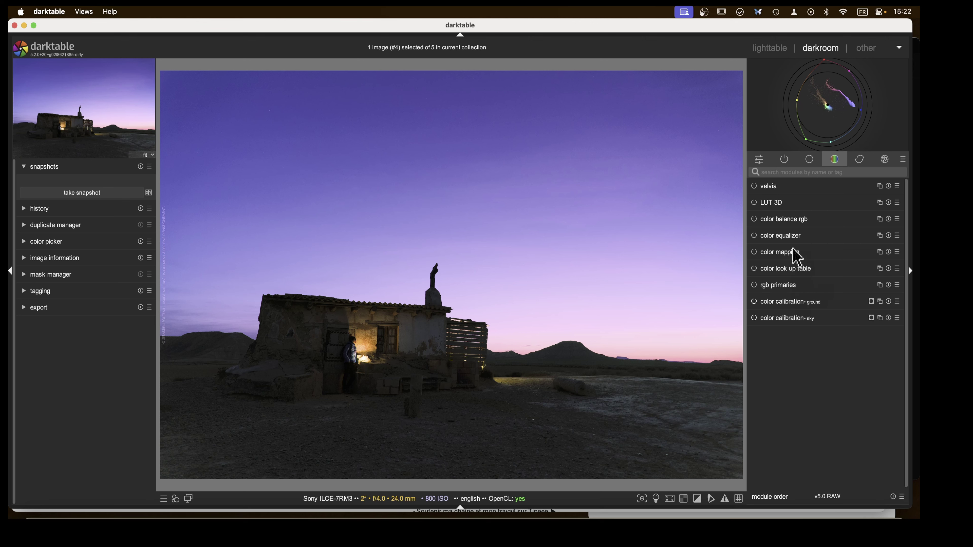
pyautogui.click(767, 236)
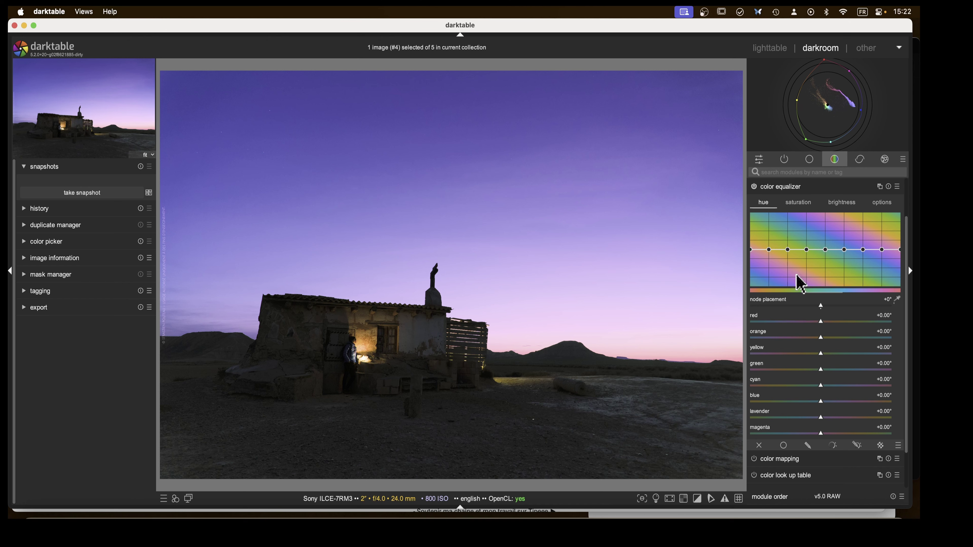
pyautogui.click(879, 445)
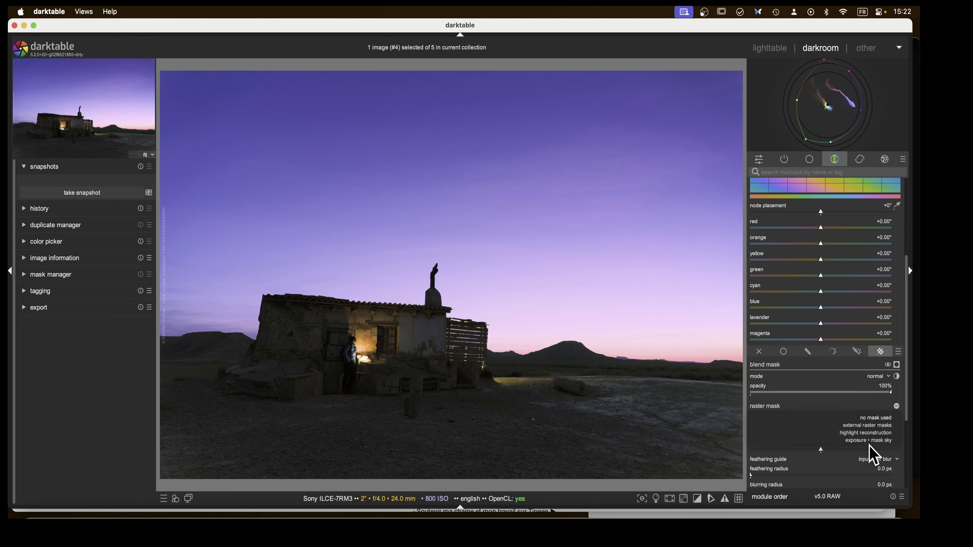
pyautogui.click(874, 440)
pyautogui.scroll(5, 833, 357)
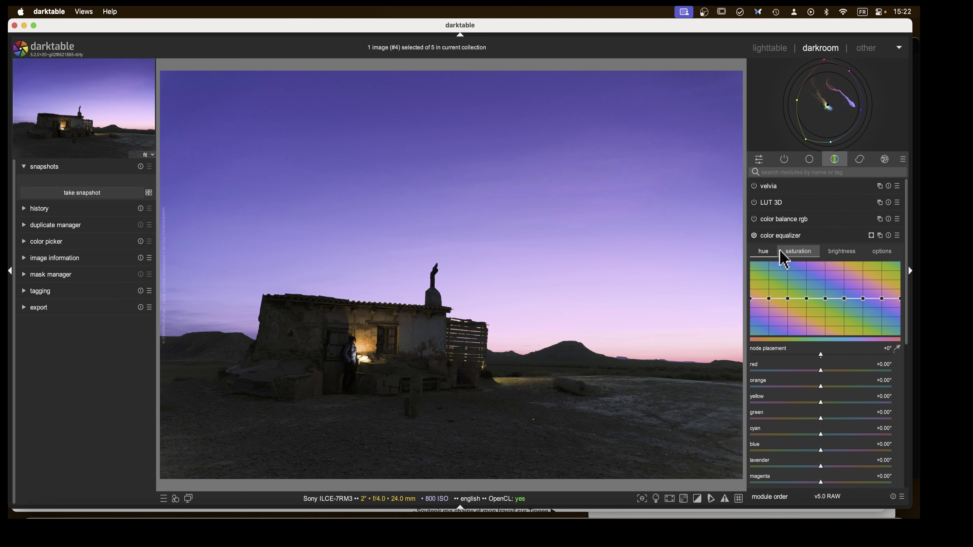
# - Sample the hue at several points of the blue sky with the color equalizer's node placement picker
pyautogui.click(896, 348)
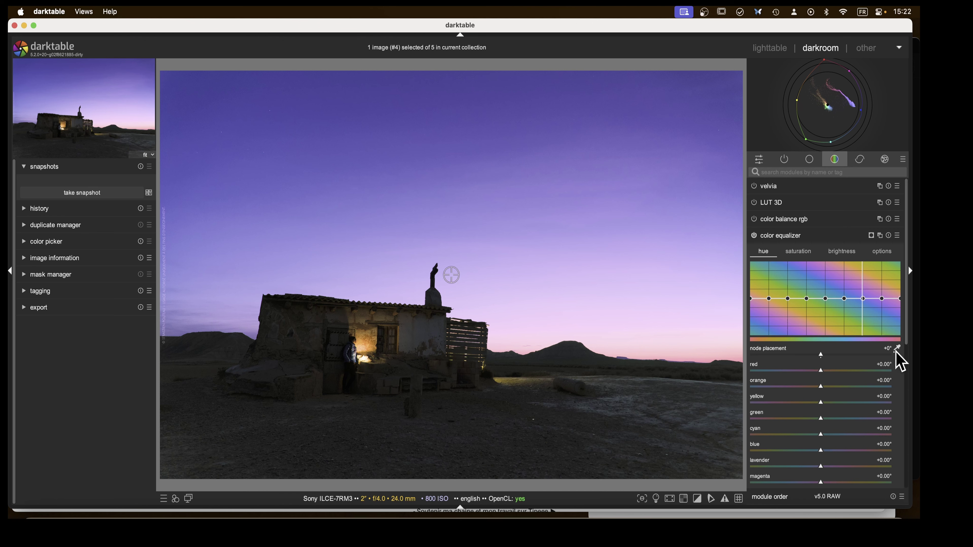
pyautogui.click(275, 126)
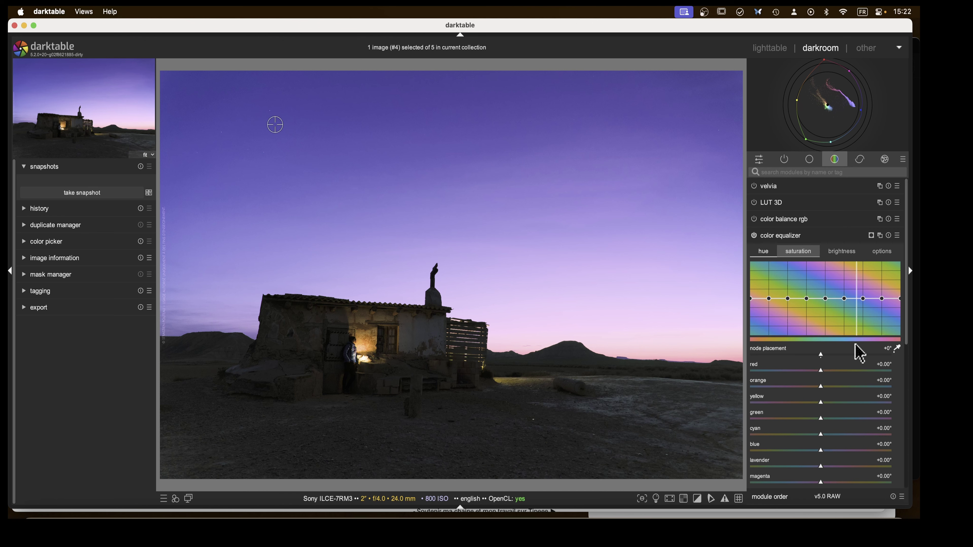
pyautogui.click(233, 120)
pyautogui.click(285, 104)
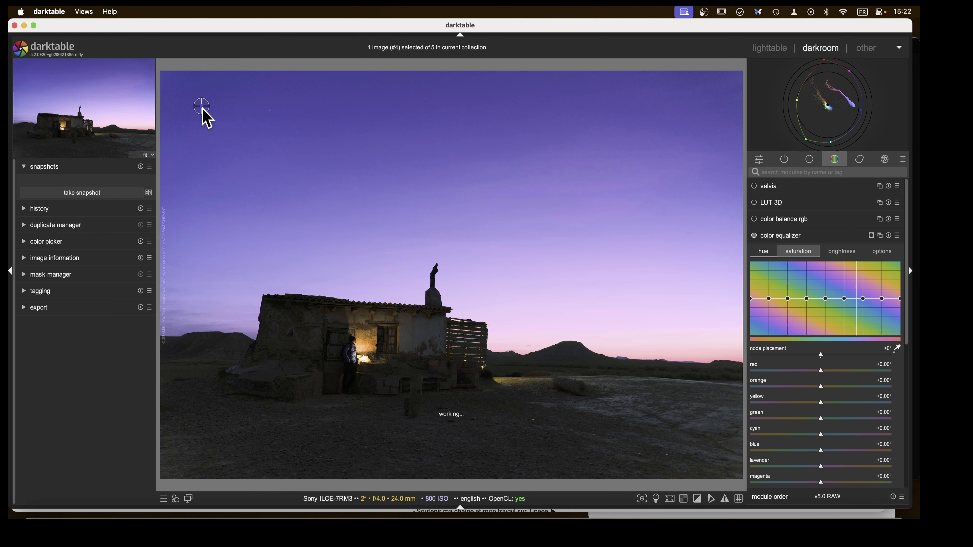
pyautogui.click(267, 213)
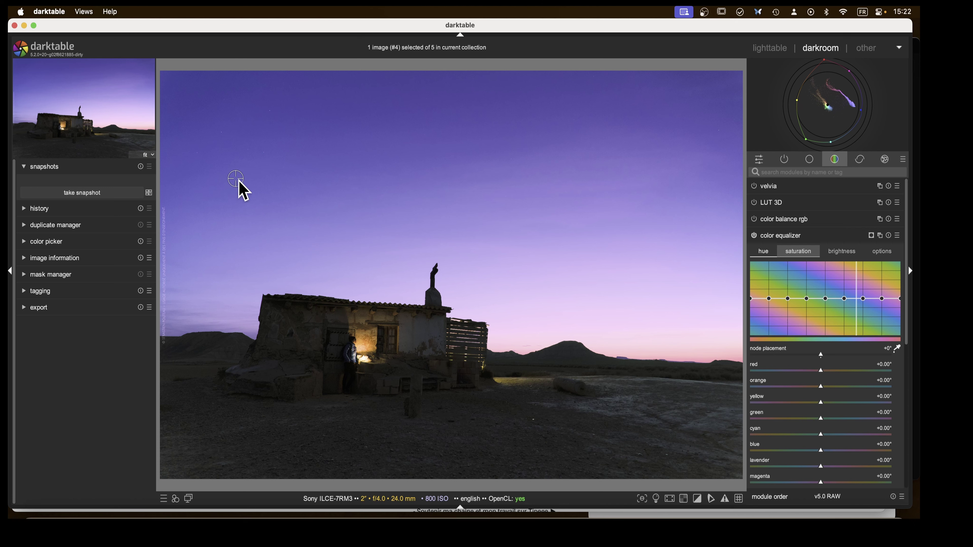
# - Sample the hue high in the blue sky and set the color equalizer's node placement to -15°
pyautogui.click(227, 120)
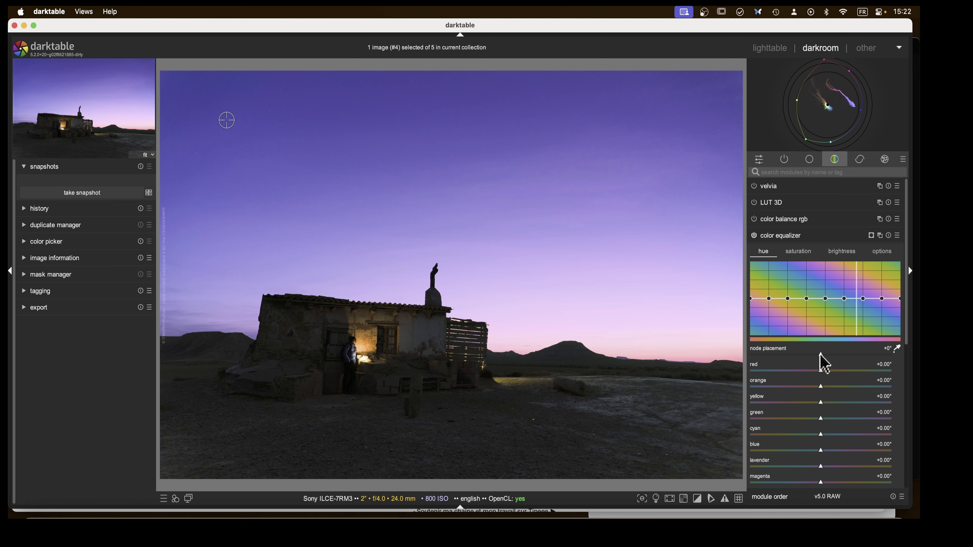
pyautogui.moveTo(820, 354); pyautogui.dragTo(775, 358)
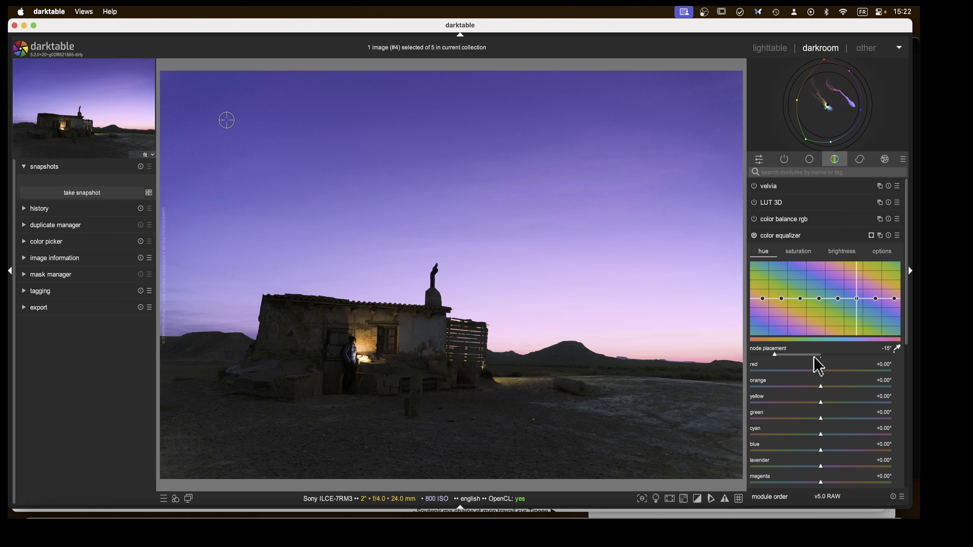
pyautogui.scroll(-1, 802, 334)
pyautogui.scroll(-1, 805, 336)
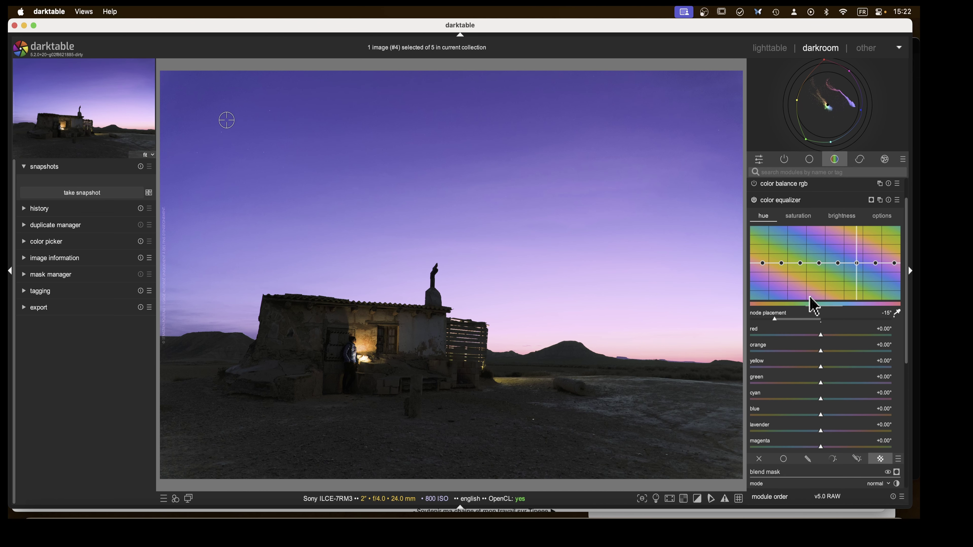
pyautogui.middleClick(825, 287)
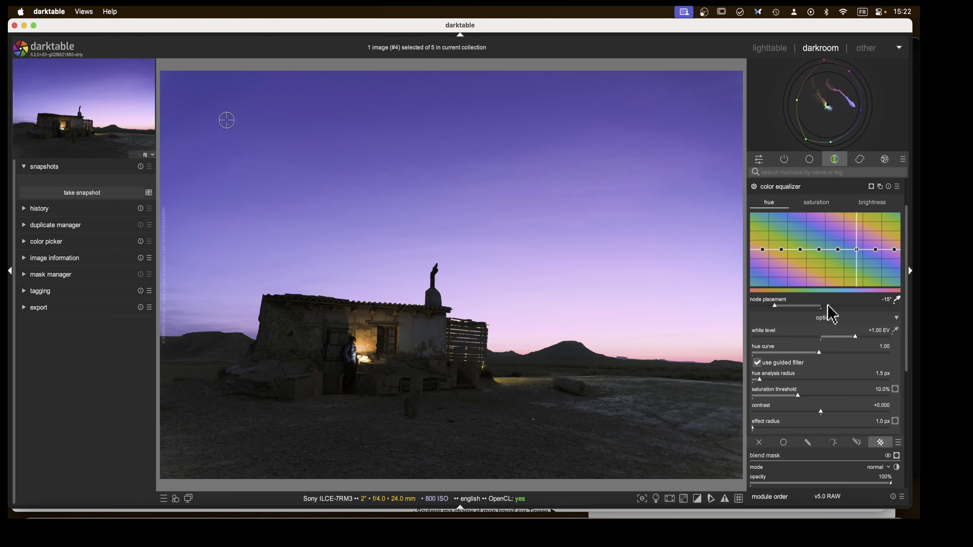
pyautogui.middleClick(833, 279)
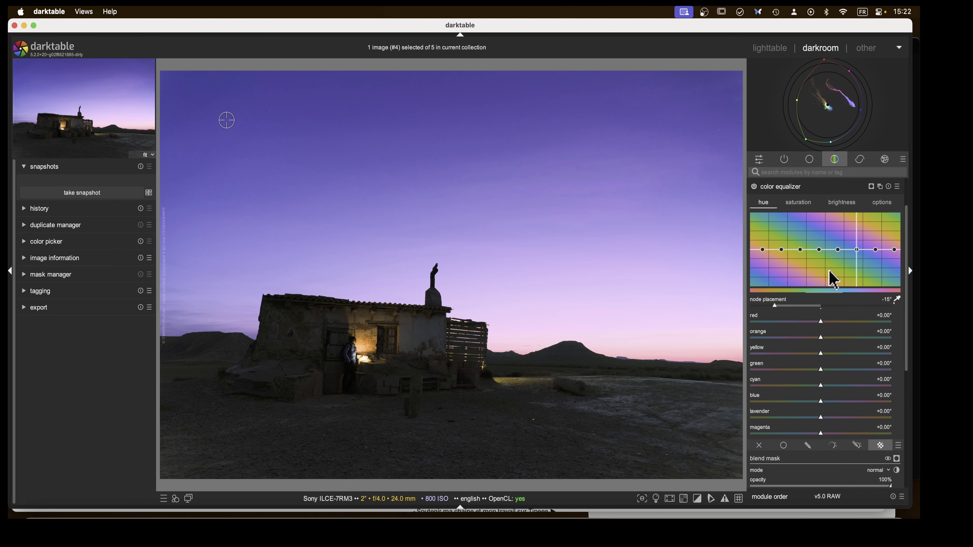
pyautogui.middleClick(807, 279)
pyautogui.middleClick(808, 280)
# - Try raising the color equalizer's lavender hue node to +94.52° and reset it
pyautogui.scroll(-1, 827, 395)
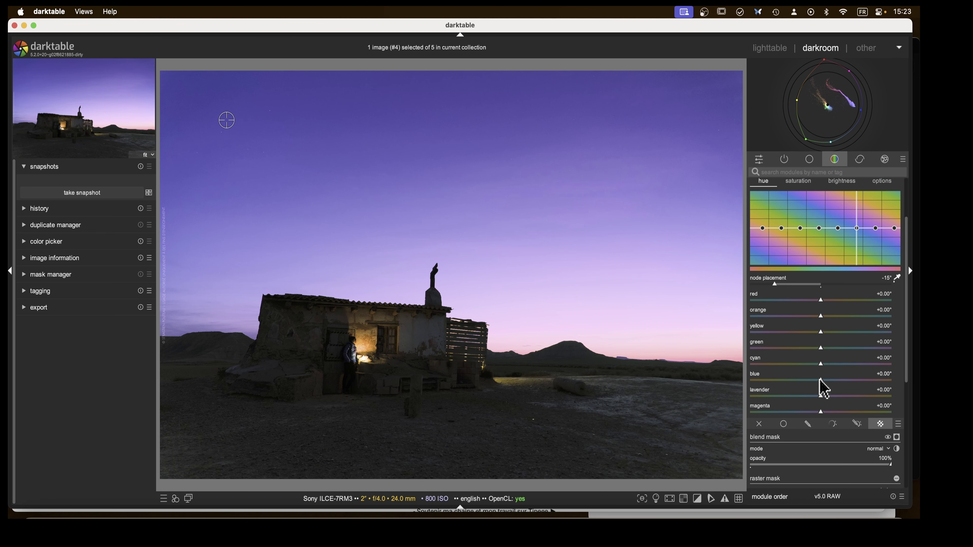
pyautogui.moveTo(856, 229)
pyautogui.mouseDown()
pyautogui.moveTo(857, 237)
pyautogui.moveTo(858, 211)
pyautogui.mouseUp()
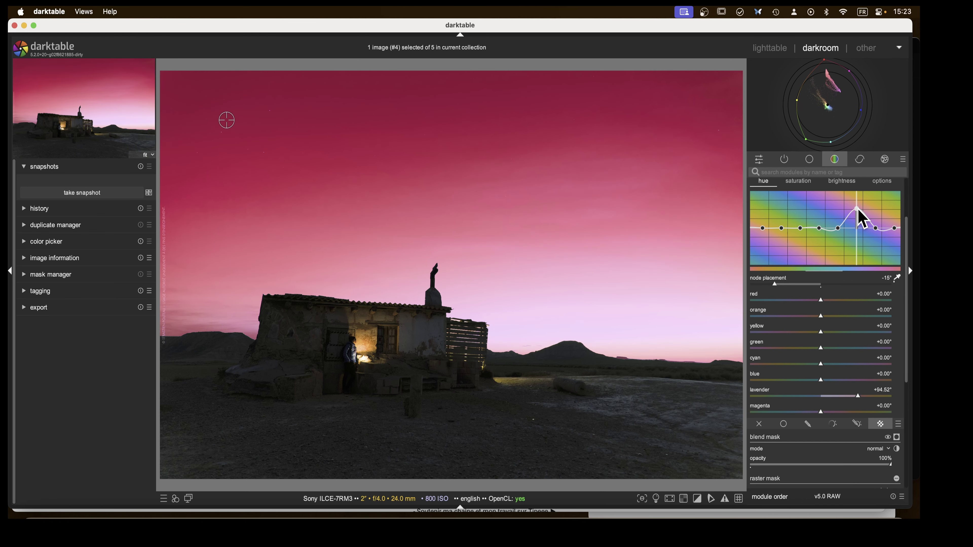
pyautogui.doubleClick(858, 211)
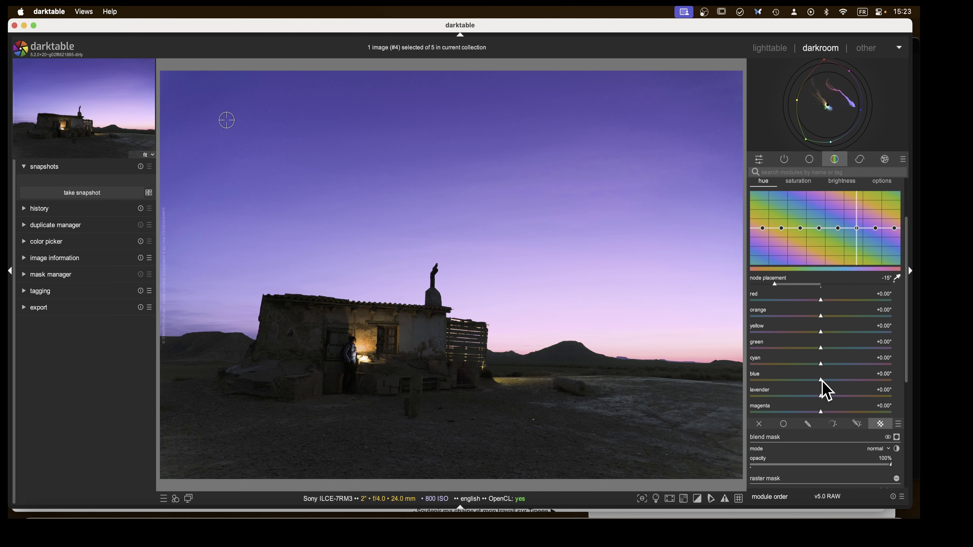
# - Test the color equalizer's blue hue shift in both directions and set it to +113.56°
pyautogui.moveTo(822, 380); pyautogui.dragTo(811, 379)
pyautogui.moveTo(805, 379); pyautogui.dragTo(865, 380)
pyautogui.doubleClick(817, 400)
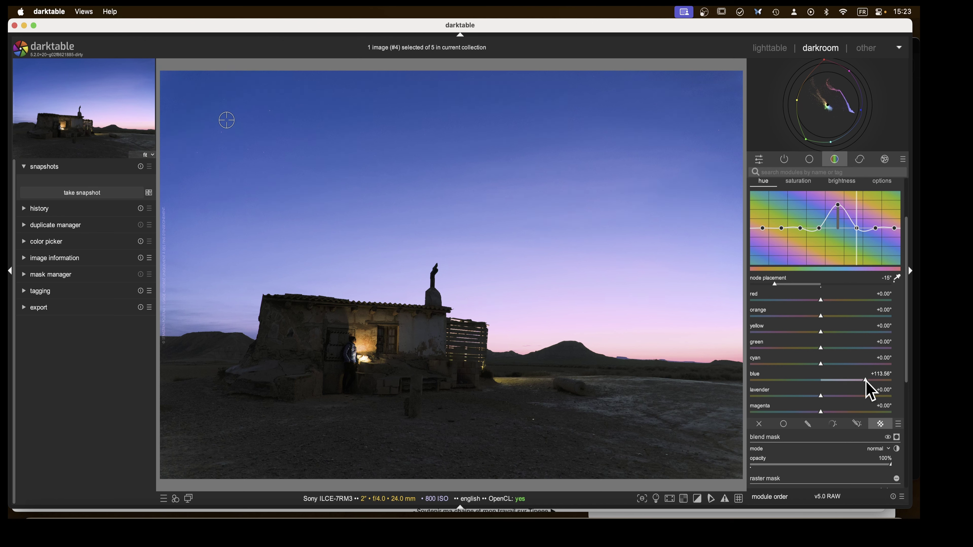
# - Lower the lavender saturation to -13.26% in the color equalizer and collapse the module
pyautogui.scroll(2, 842, 200)
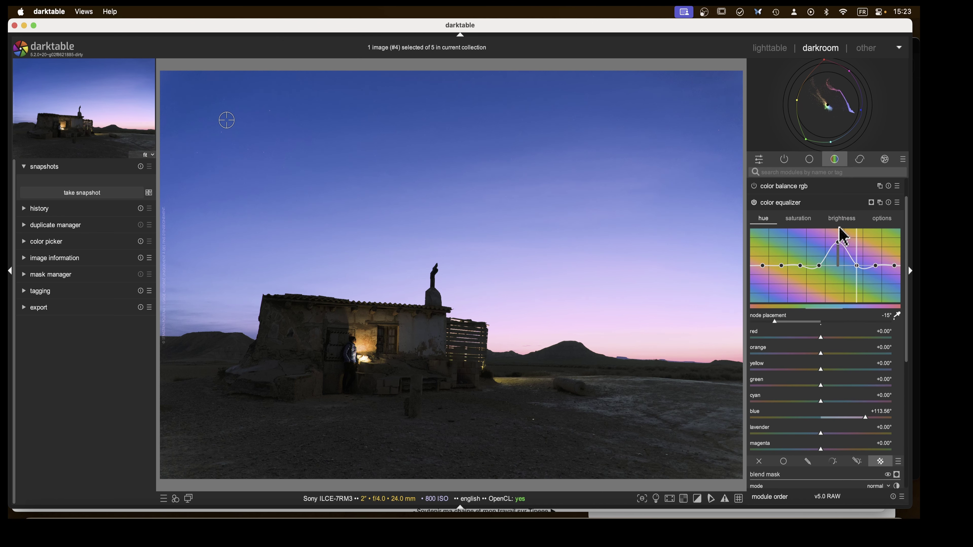
pyautogui.click(801, 222)
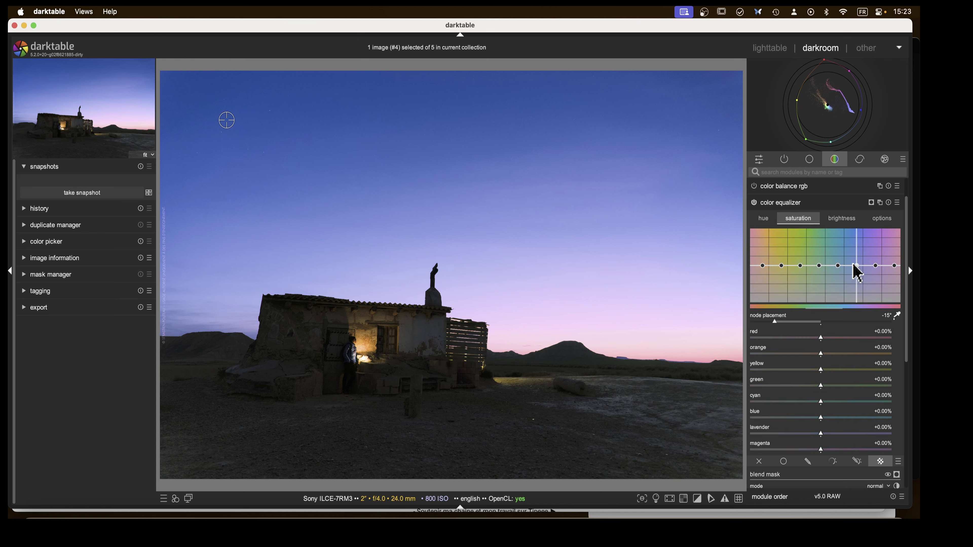
pyautogui.moveTo(856, 265); pyautogui.dragTo(857, 272)
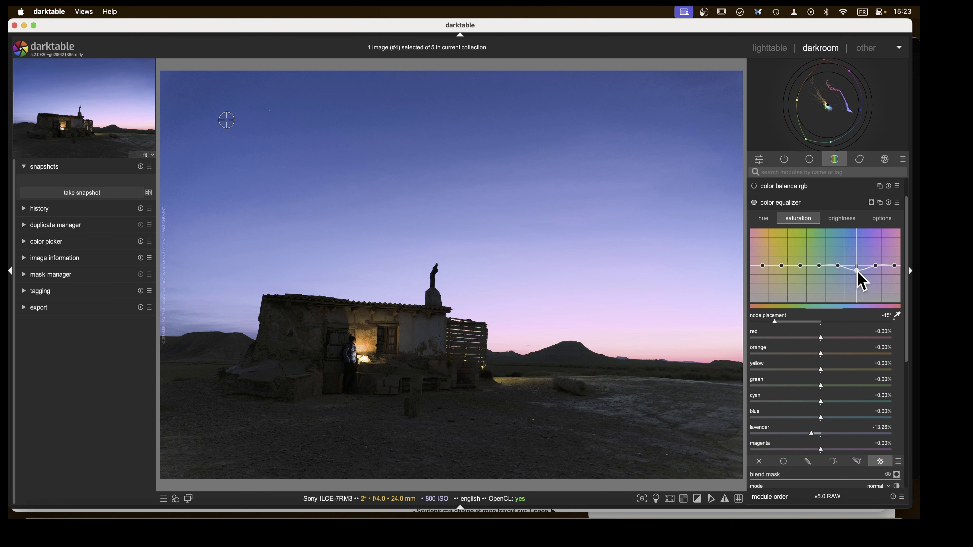
pyautogui.click(783, 203)
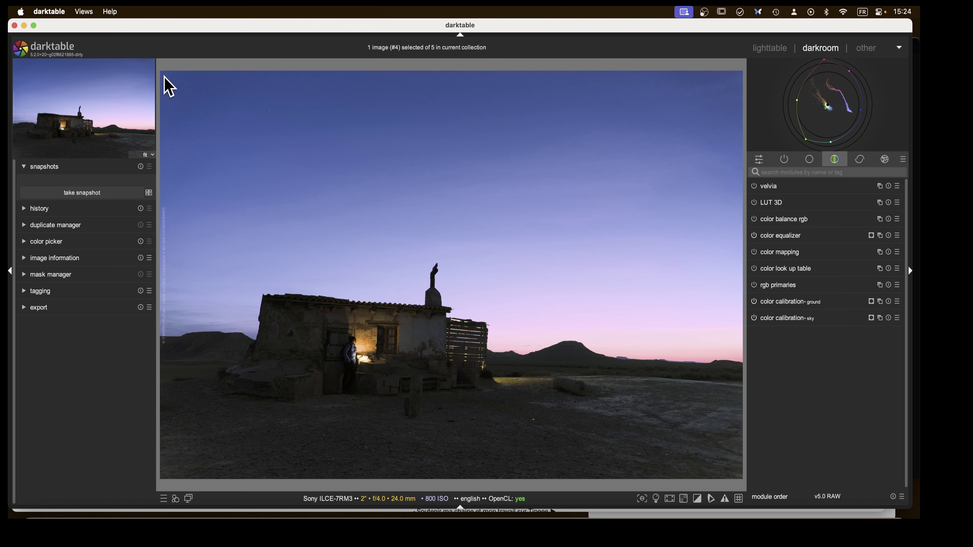
# - Crop the photo to the 16:9 HDTV aspect and shift the crop frame down to the image's lower edge
pyautogui.click(860, 161)
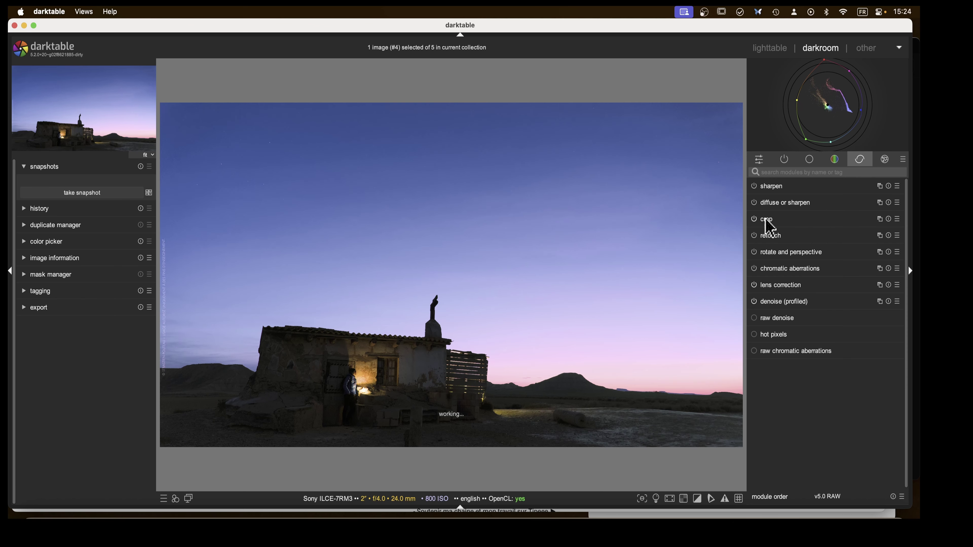
pyautogui.click(766, 220)
pyautogui.click(868, 245)
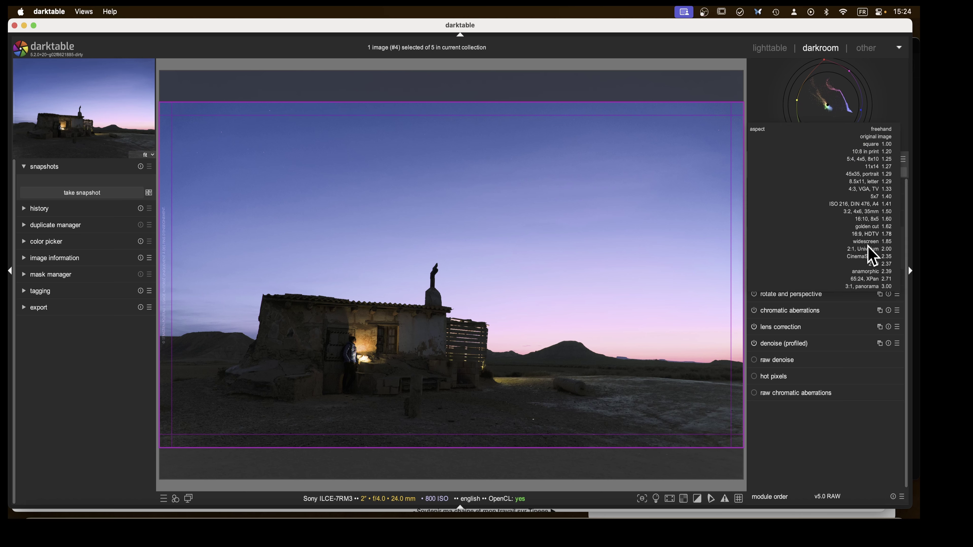
pyautogui.click(867, 235)
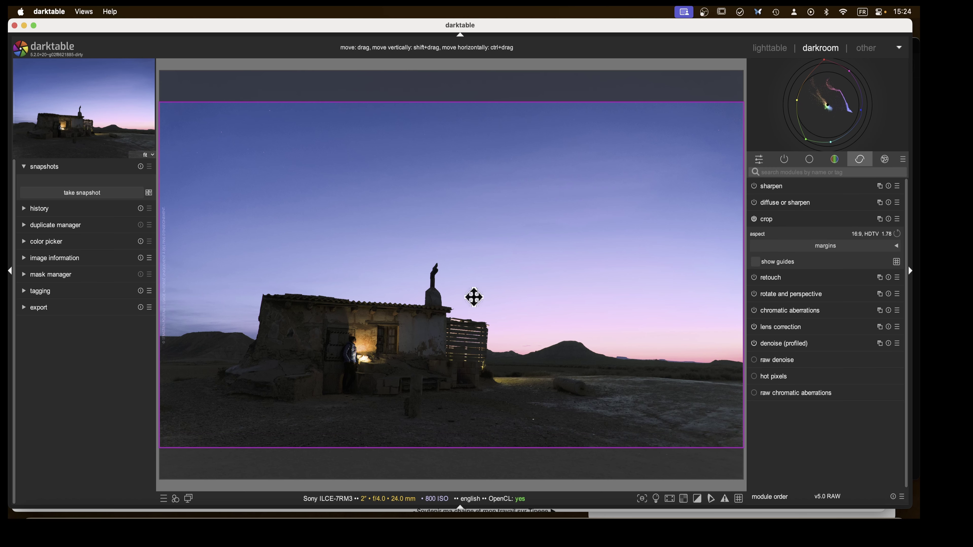
pyautogui.moveTo(473, 295); pyautogui.dragTo(453, 324)
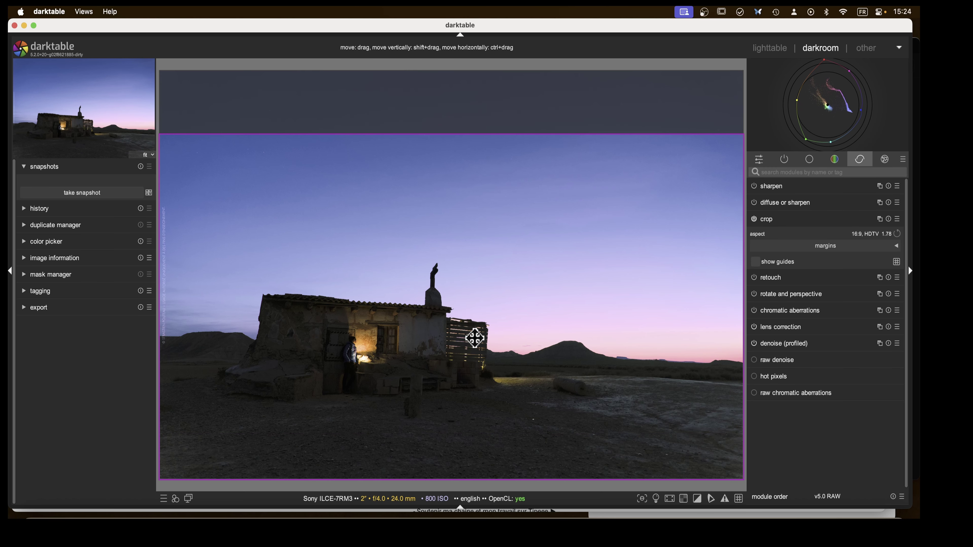
pyautogui.click(767, 220)
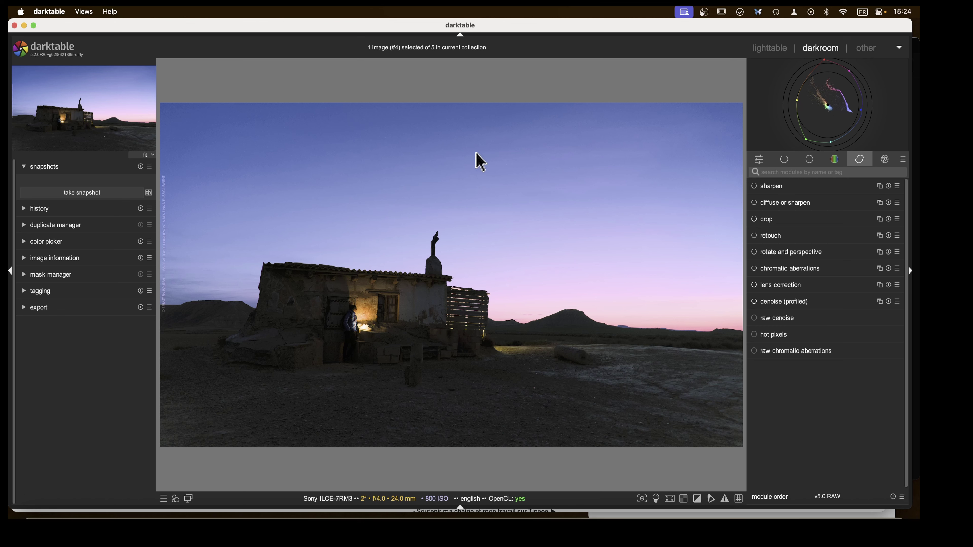
# - Create a new exposure instance above exposure darken sky and name it "darken top sky"
pyautogui.click(786, 160)
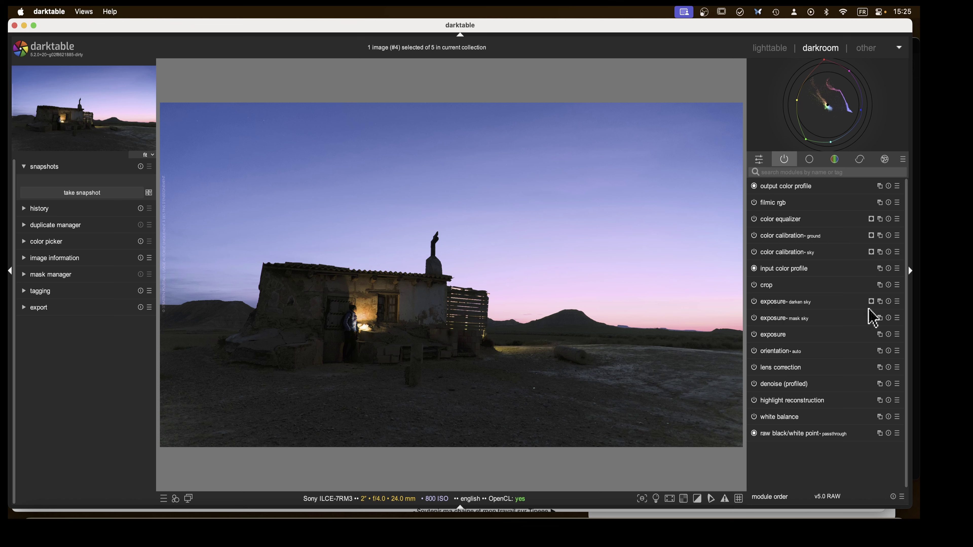
pyautogui.click(880, 302)
pyautogui.doubleClick(812, 250)
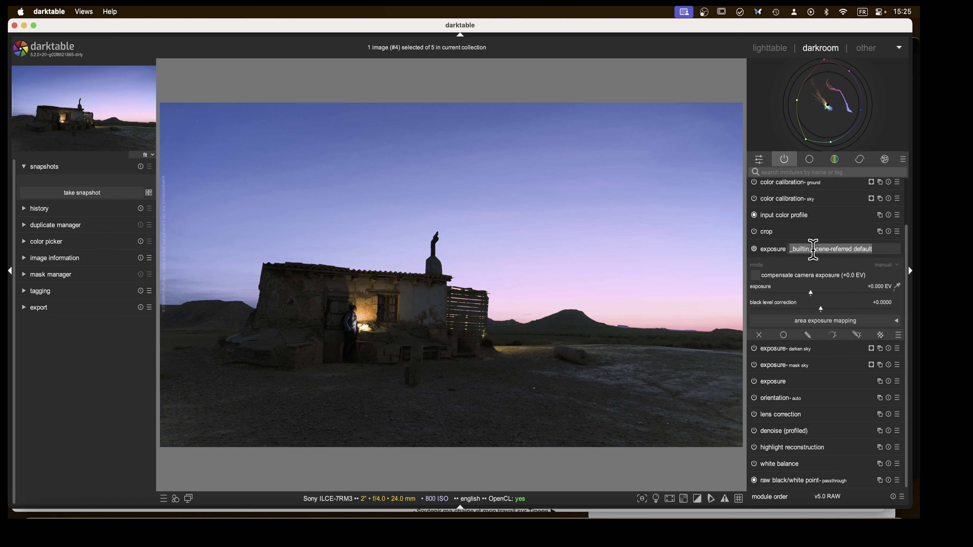
pyautogui.write('darken top sky')
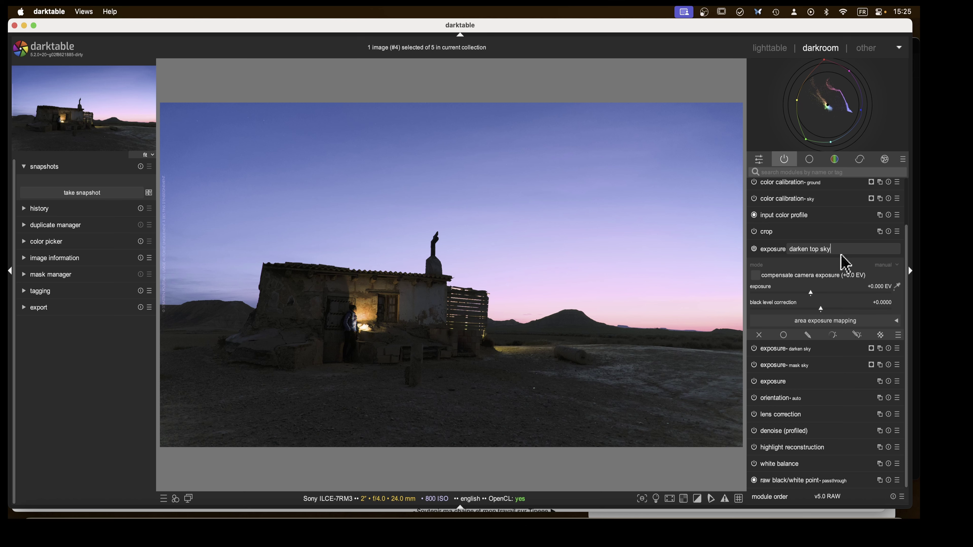
pyautogui.press('Return')
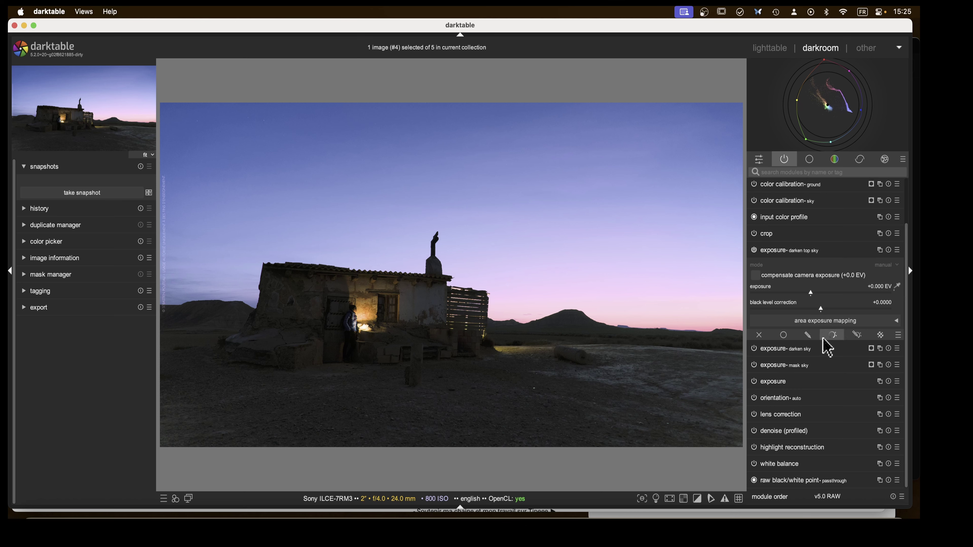
# - Give the darken top sky exposure a drawn and parametric mask that reuses the existing path #1 shape
pyautogui.click(857, 335)
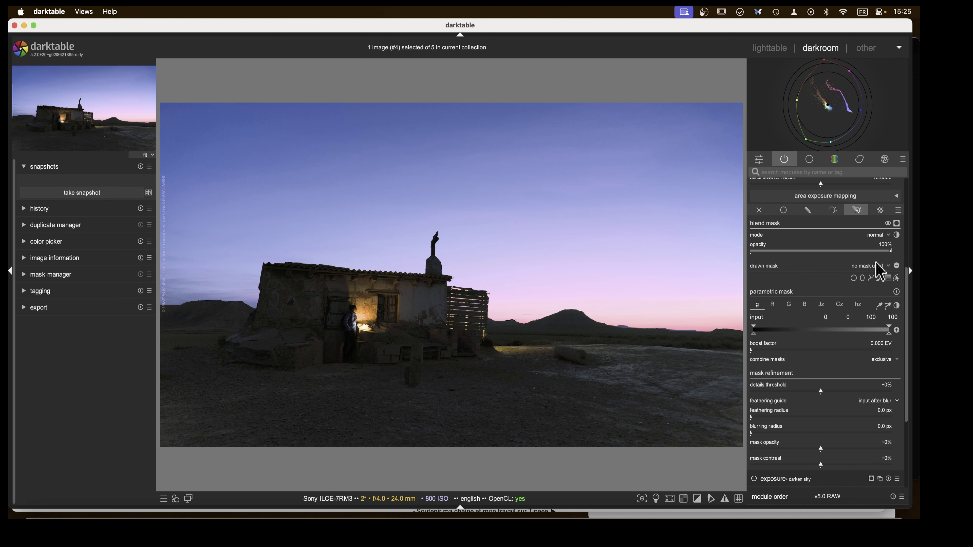
pyautogui.click(876, 266)
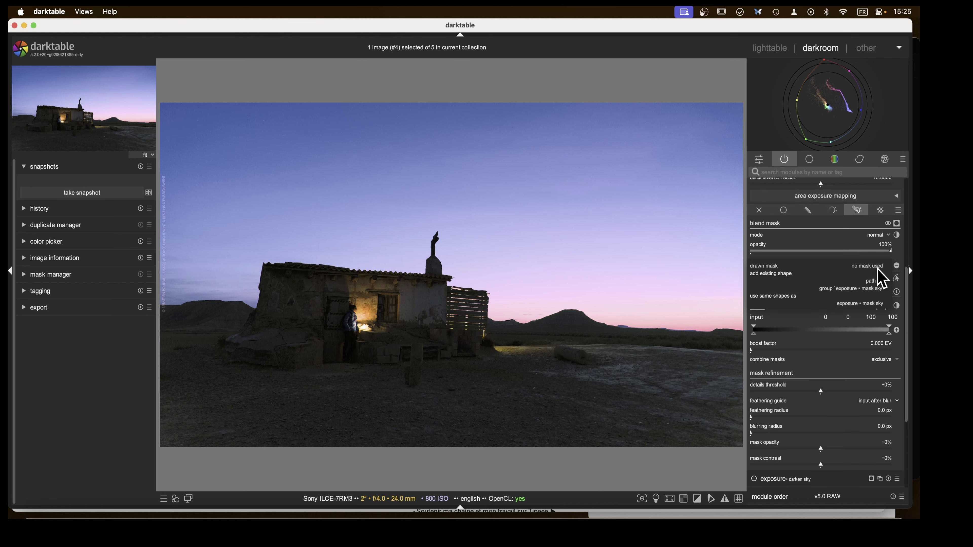
pyautogui.click(874, 282)
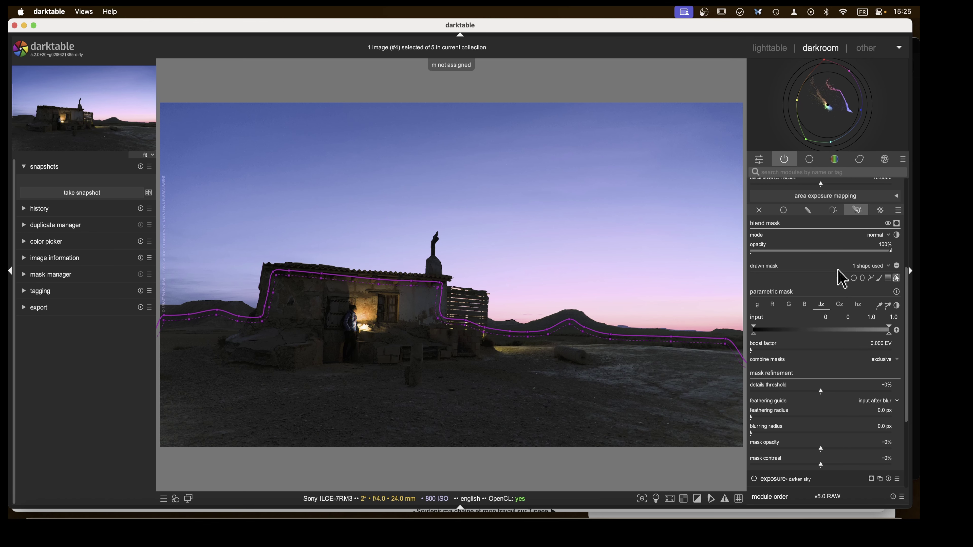
# - Display the mask, limit its Jz input to start at 0.41 and 0.58, and set the feathering radius to 4.2 px
pyautogui.scroll(1, 887, 230)
pyautogui.click(897, 238)
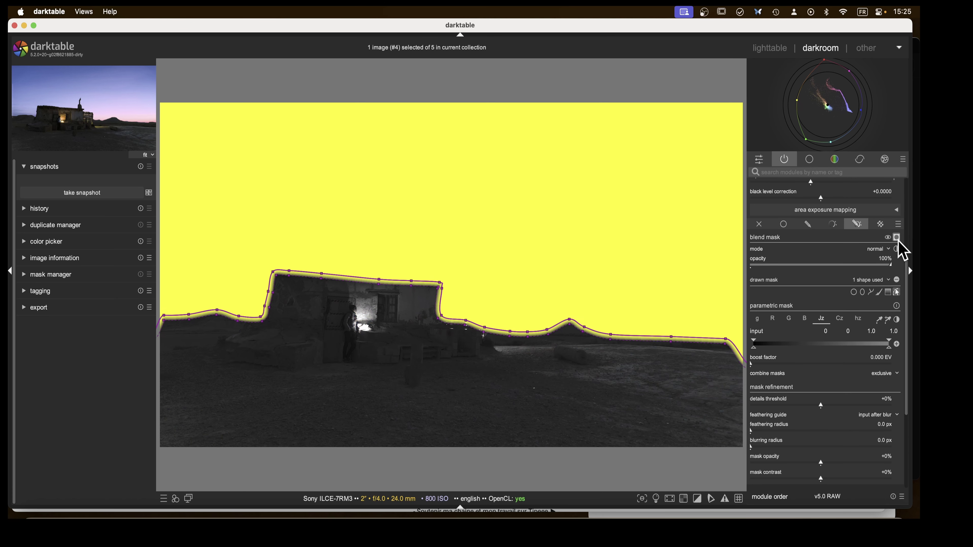
pyautogui.moveTo(755, 347)
pyautogui.mouseDown()
pyautogui.moveTo(821, 349)
pyautogui.moveTo(810, 346)
pyautogui.mouseUp()
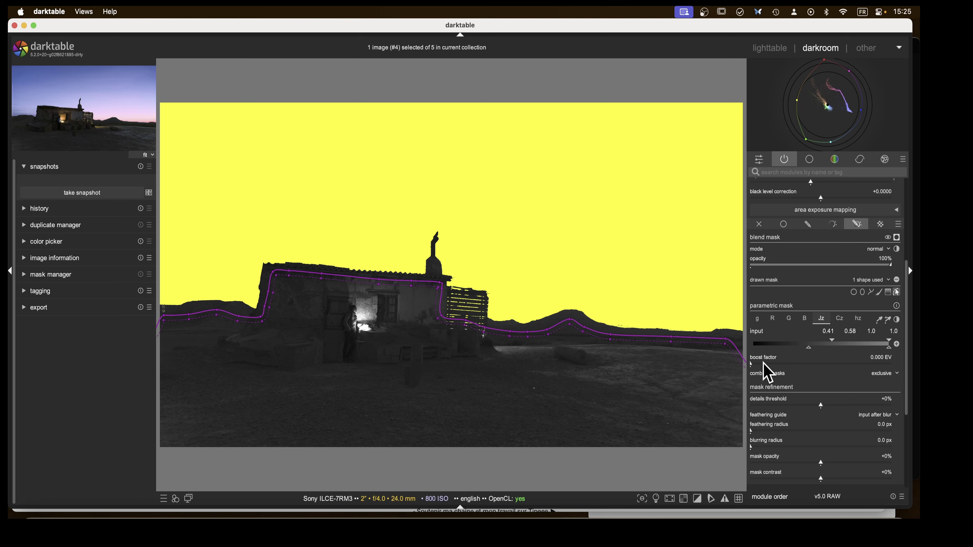
pyautogui.click(752, 430)
pyautogui.scroll(4, 753, 433)
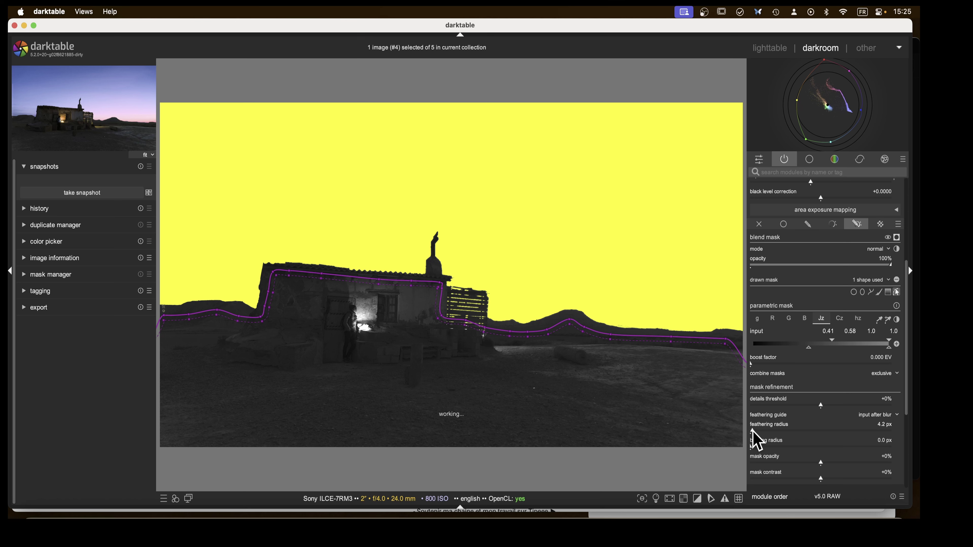
# - Add a gradient to the drawn mask with 5.50% compression and position it horizontally across the sky just above the chimney
pyautogui.scroll(3, 794, 380)
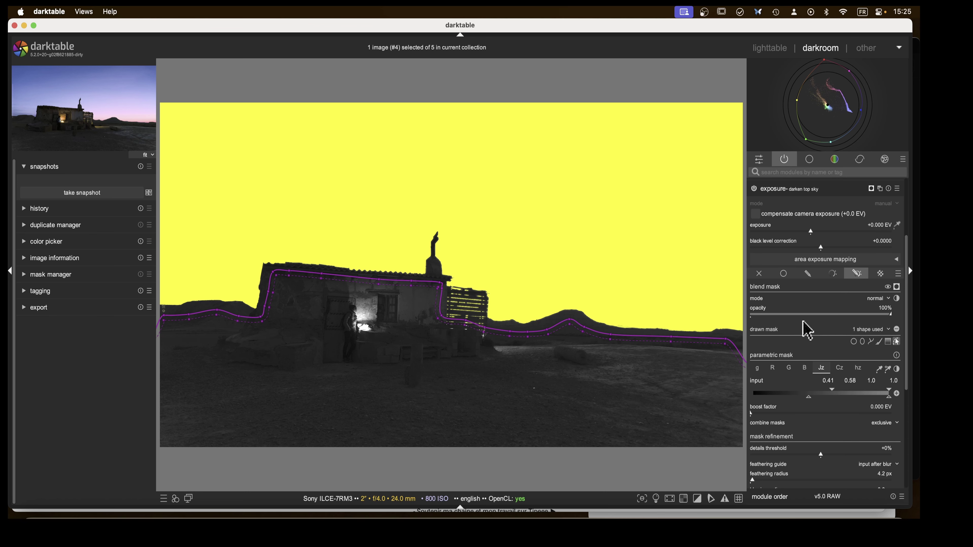
pyautogui.click(888, 342)
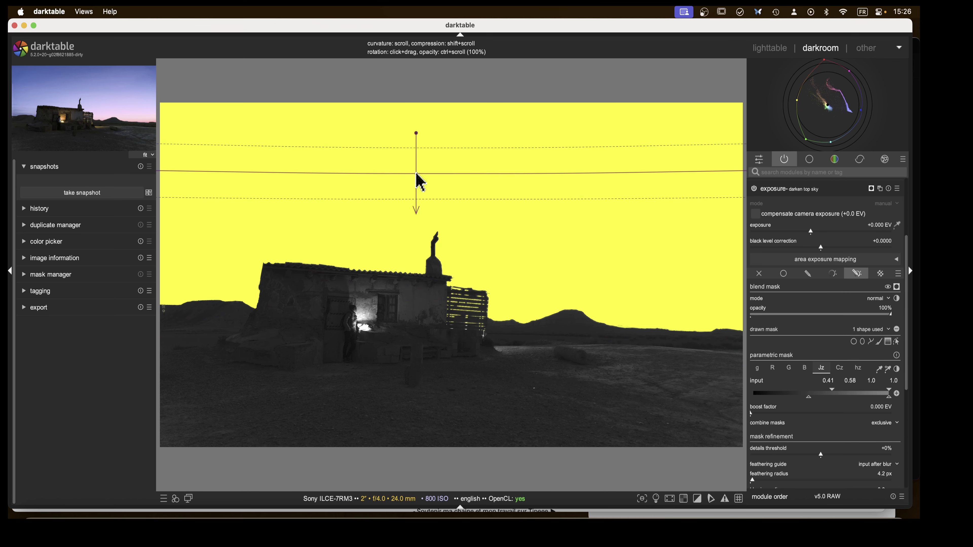
pyautogui.click(420, 155)
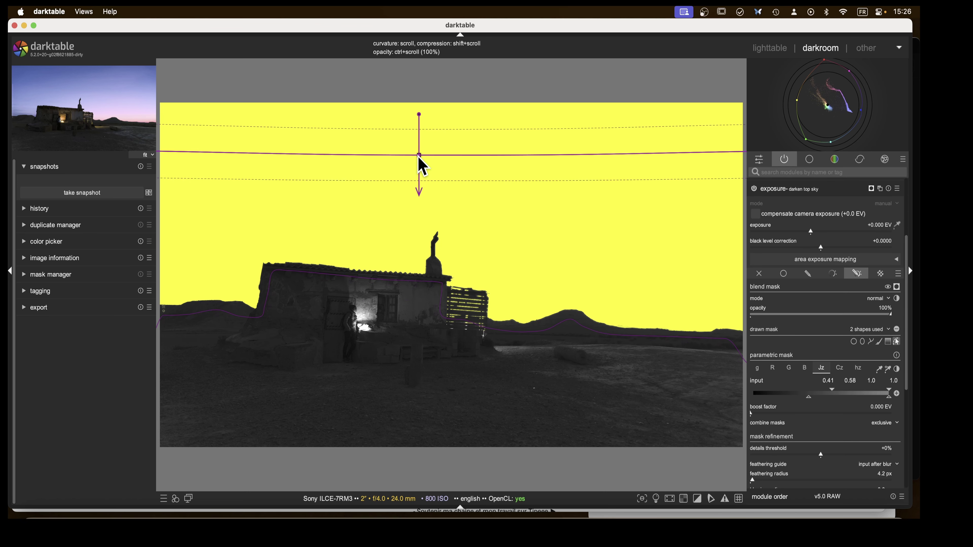
pyautogui.scroll(2, 419, 158)
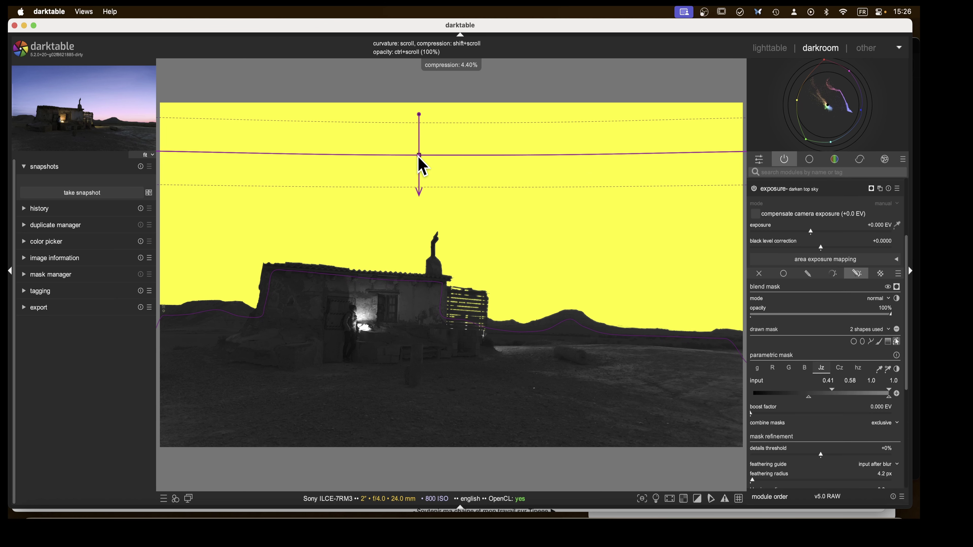
pyautogui.scroll(2, 422, 165)
pyautogui.moveTo(419, 158); pyautogui.dragTo(436, 412)
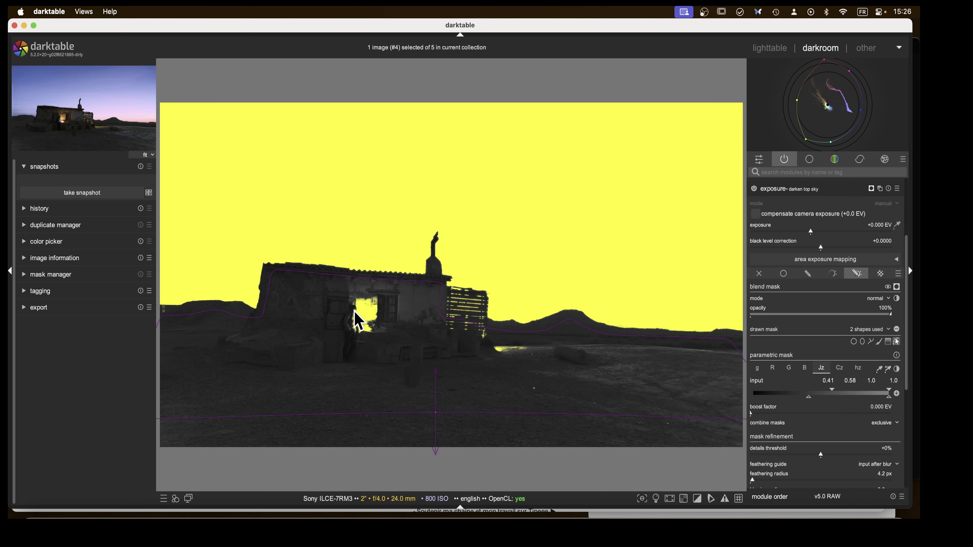
pyautogui.moveTo(436, 413); pyautogui.dragTo(436, 215)
# - In the mask manager, set gradient #1 in the exposure darken top sky group to difference mode
pyautogui.click(28, 277)
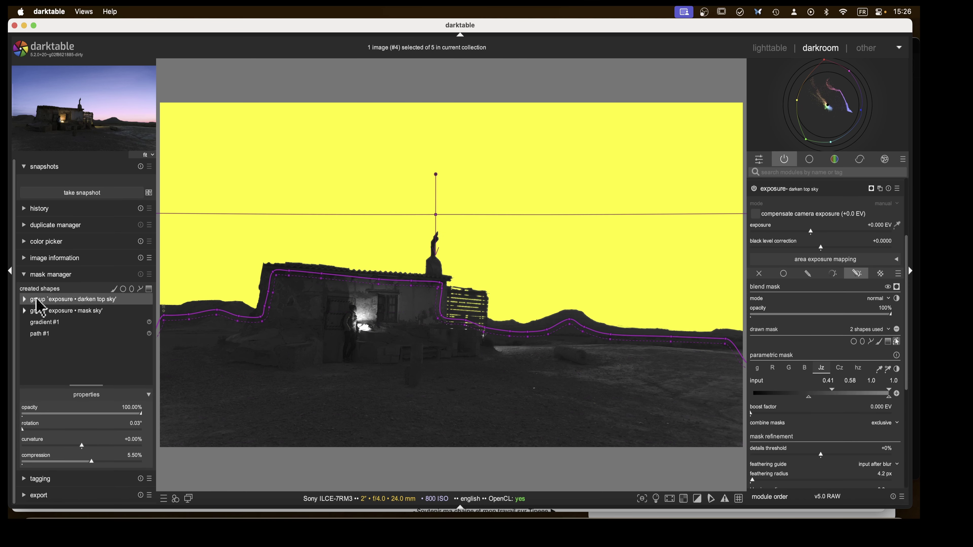
pyautogui.click(24, 299)
pyautogui.rightClick(63, 312)
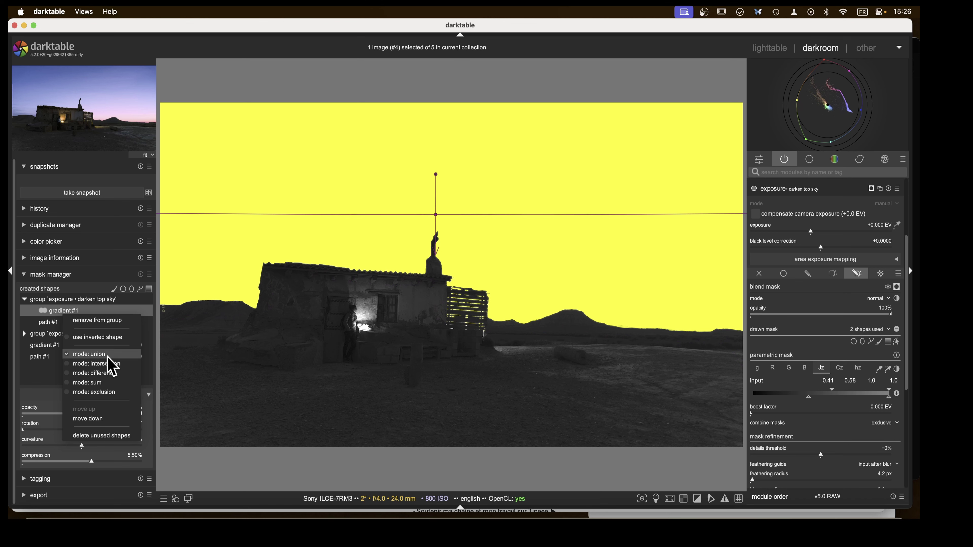
pyautogui.click(108, 374)
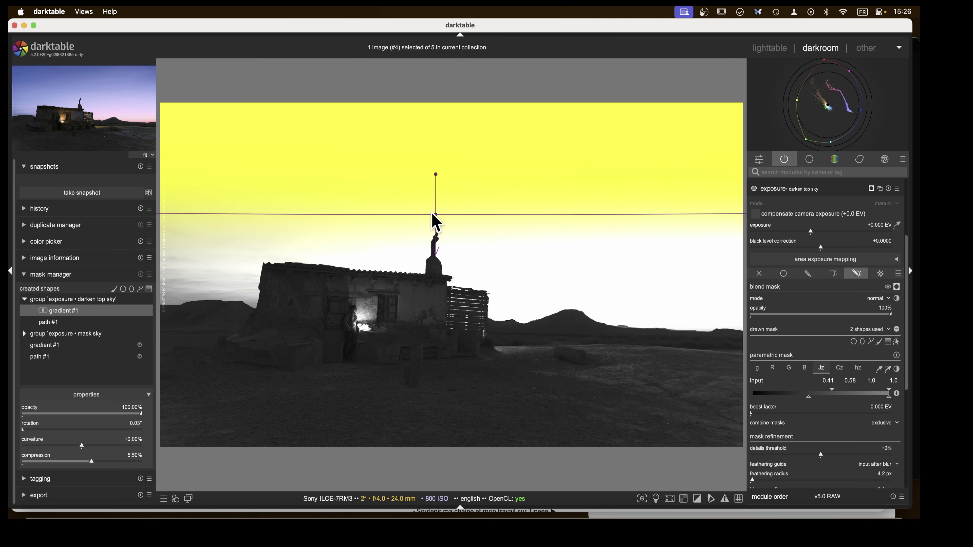
# - Move the gradient up and to the right of the chimney, with -44.00% curvature and 8.59% compression
pyautogui.moveTo(434, 220); pyautogui.dragTo(443, 196)
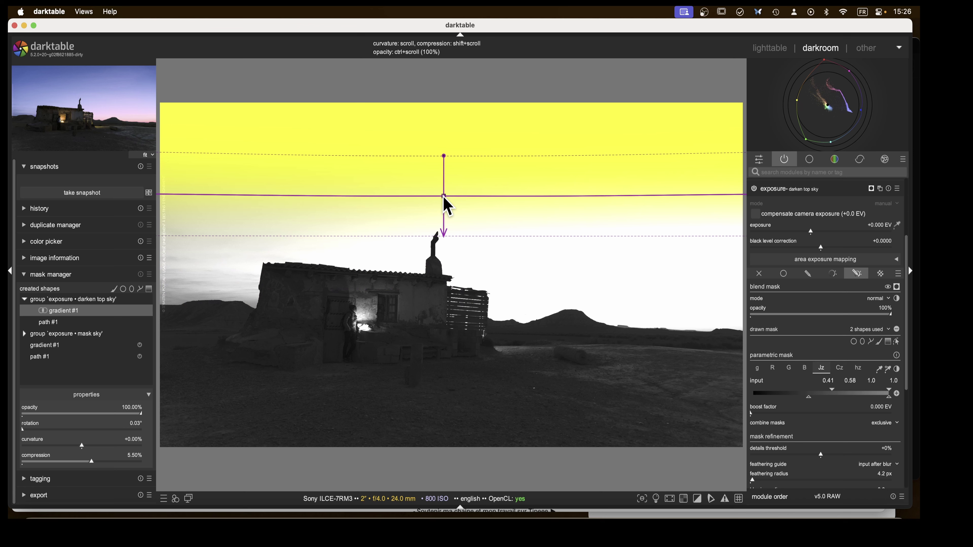
pyautogui.scroll(-8, 447, 207)
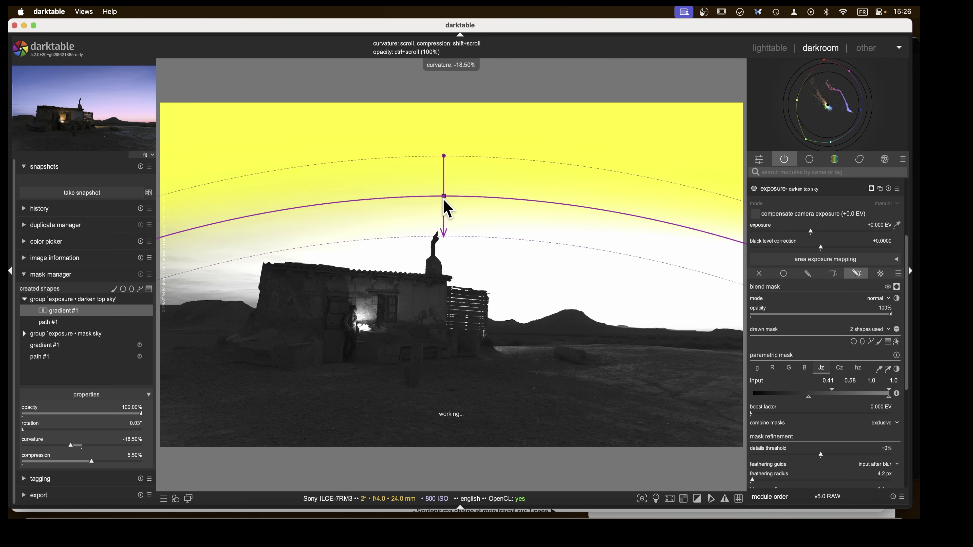
pyautogui.scroll(-11, 447, 207)
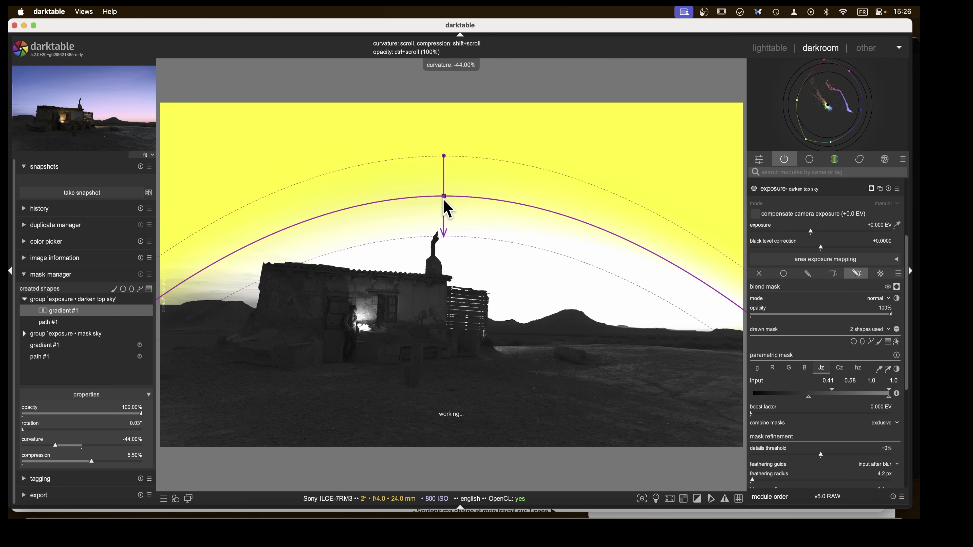
pyautogui.moveTo(444, 201); pyautogui.dragTo(505, 179)
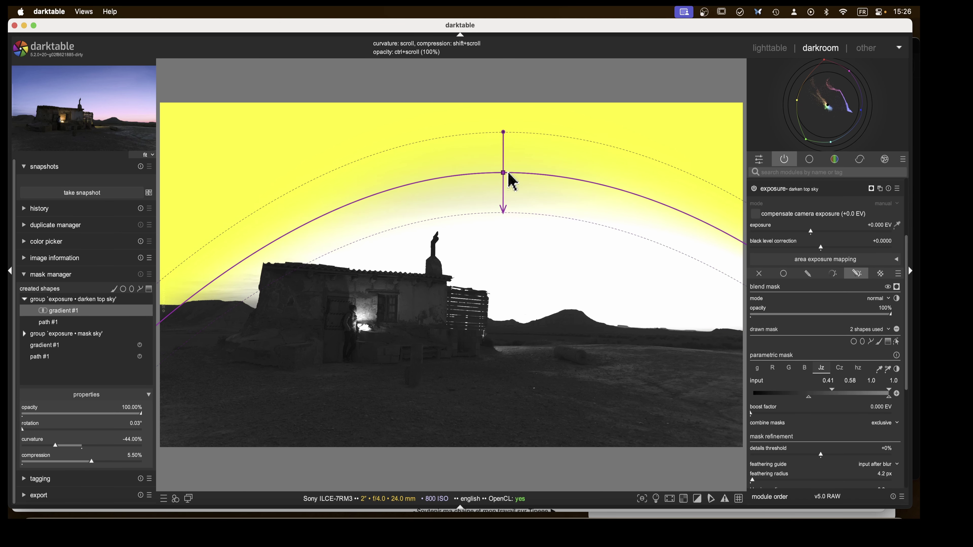
pyautogui.keyDown('shift'); pyautogui.scroll(2, 505, 184); pyautogui.keyUp('shift')
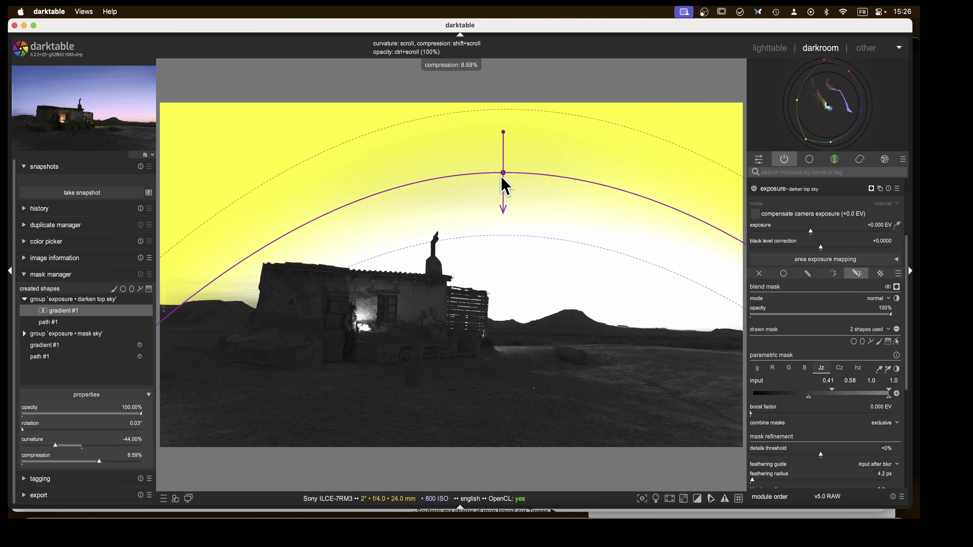
pyautogui.moveTo(503, 175); pyautogui.dragTo(505, 185)
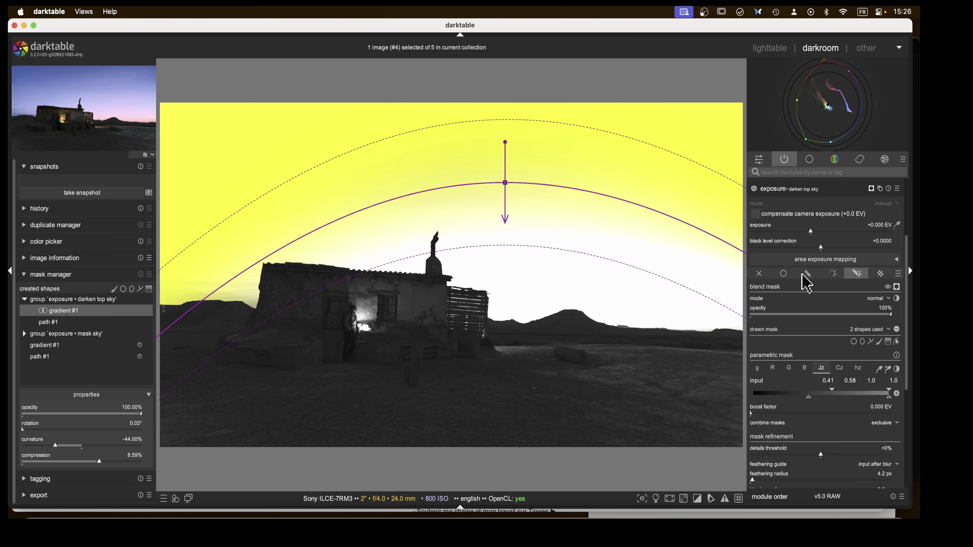
# - Hide the mask display and set the darken top sky exposure to -1.497 EV
pyautogui.click(871, 189)
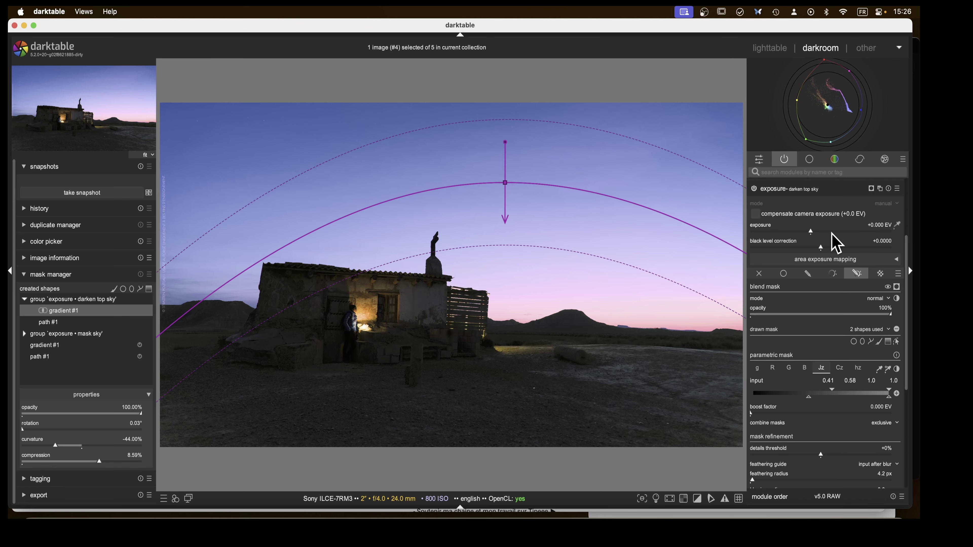
pyautogui.click(789, 234)
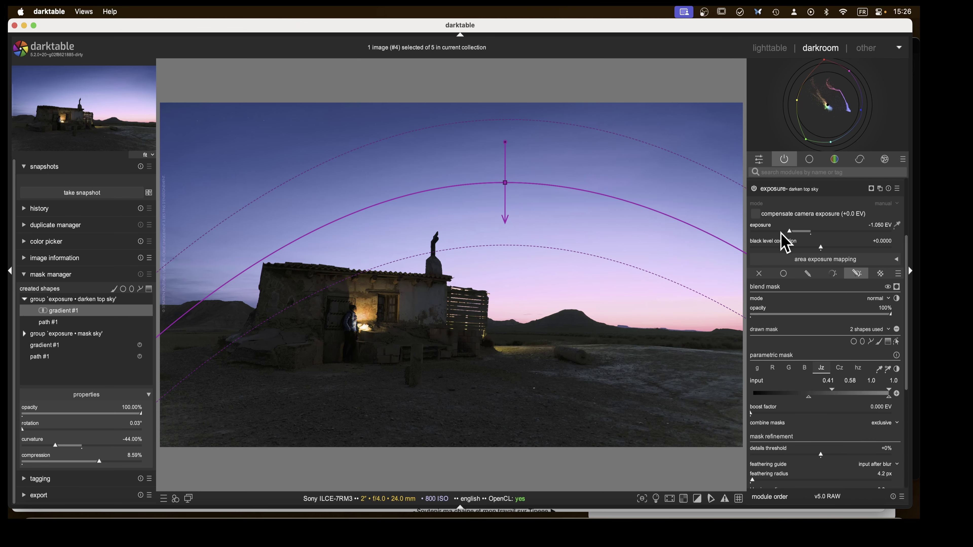
pyautogui.click(782, 234)
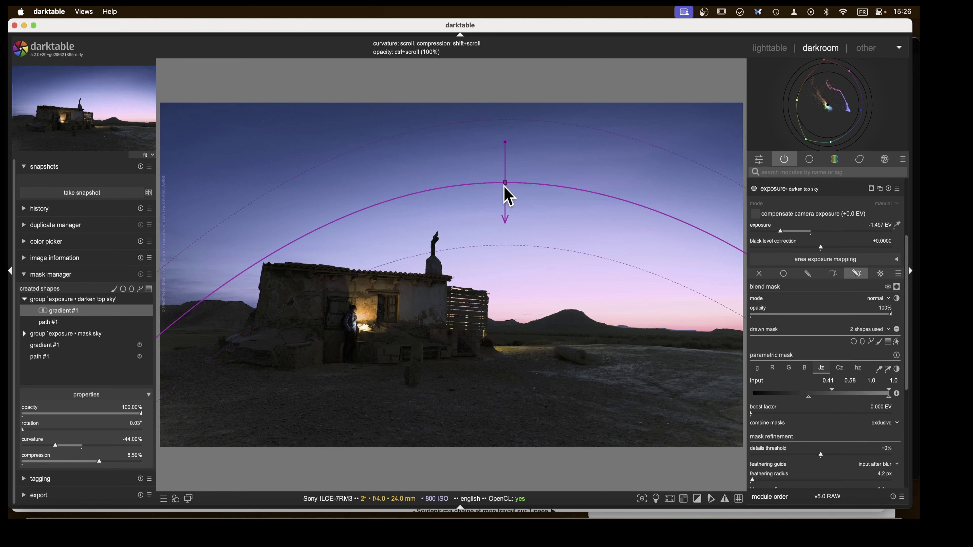
# - Shift the curved gradient further down and right in the sky, set its compression to 6.87%, and collapse the exposure module
pyautogui.moveTo(505, 185); pyautogui.dragTo(533, 213)
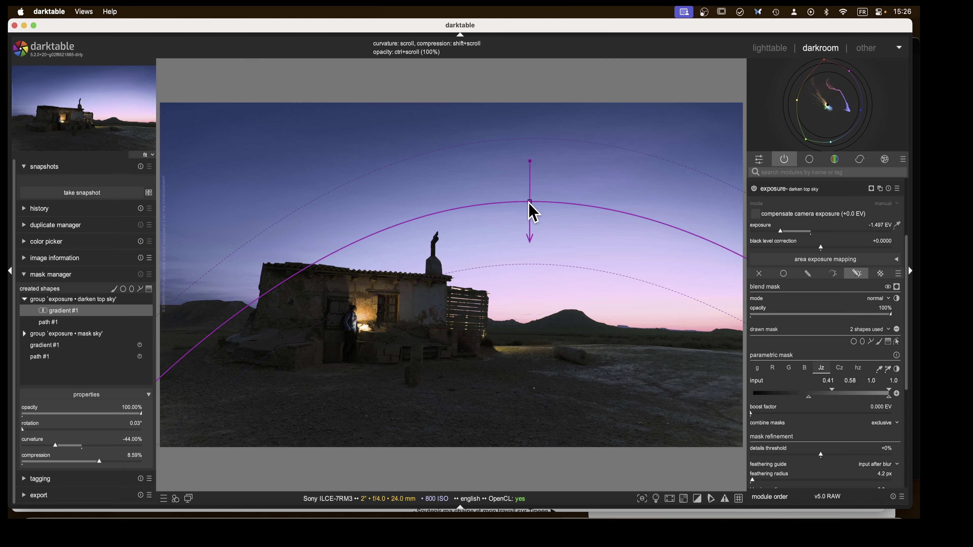
pyautogui.keyDown('shift'); pyautogui.scroll(1, 533, 213); pyautogui.keyUp('shift')
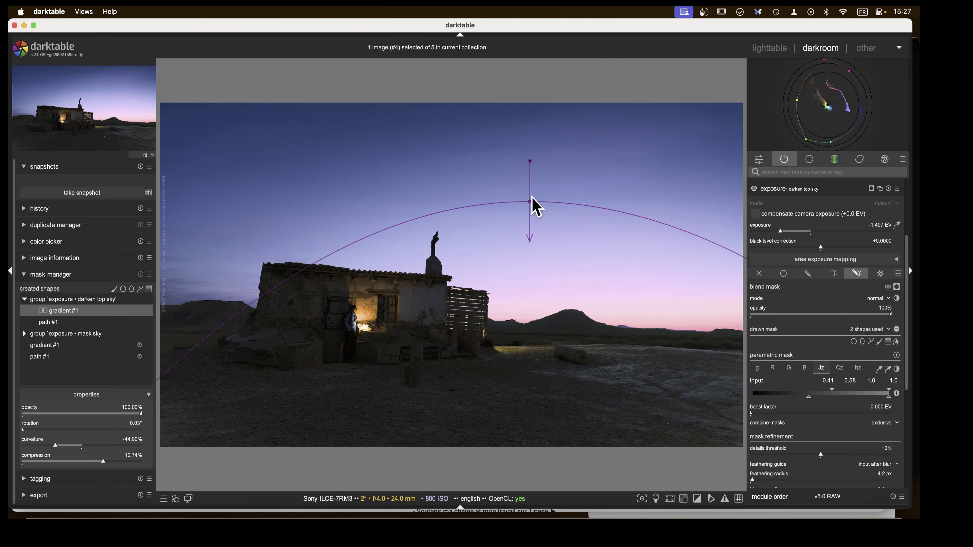
pyautogui.keyDown('shift'); pyautogui.scroll(-5, 534, 213); pyautogui.keyUp('shift')
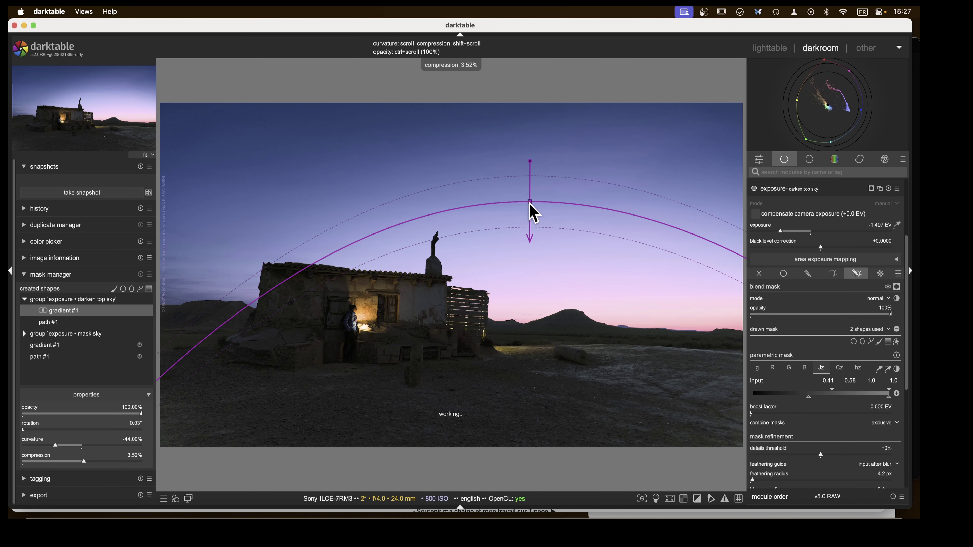
pyautogui.keyDown('shift'); pyautogui.scroll(1, 533, 213); pyautogui.keyUp('shift')
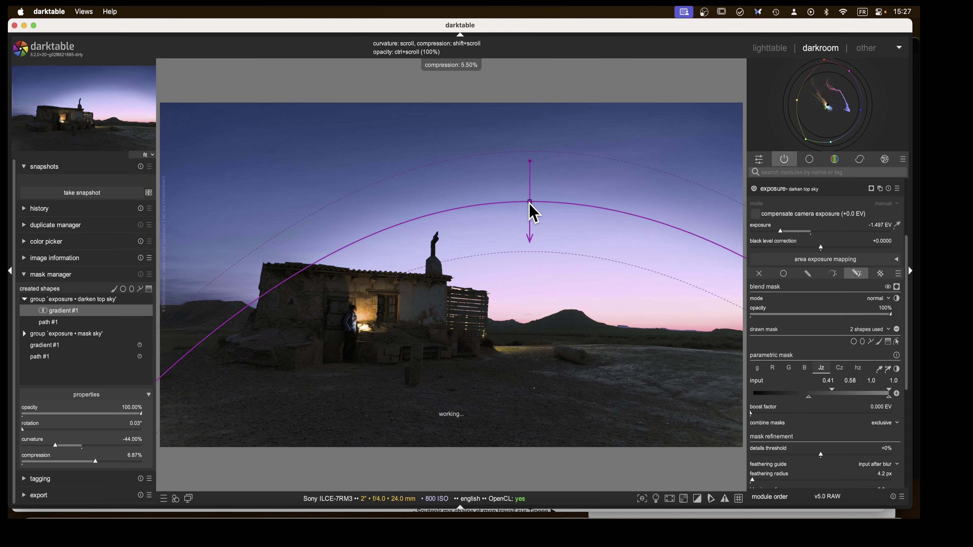
pyautogui.moveTo(530, 203); pyautogui.dragTo(561, 216)
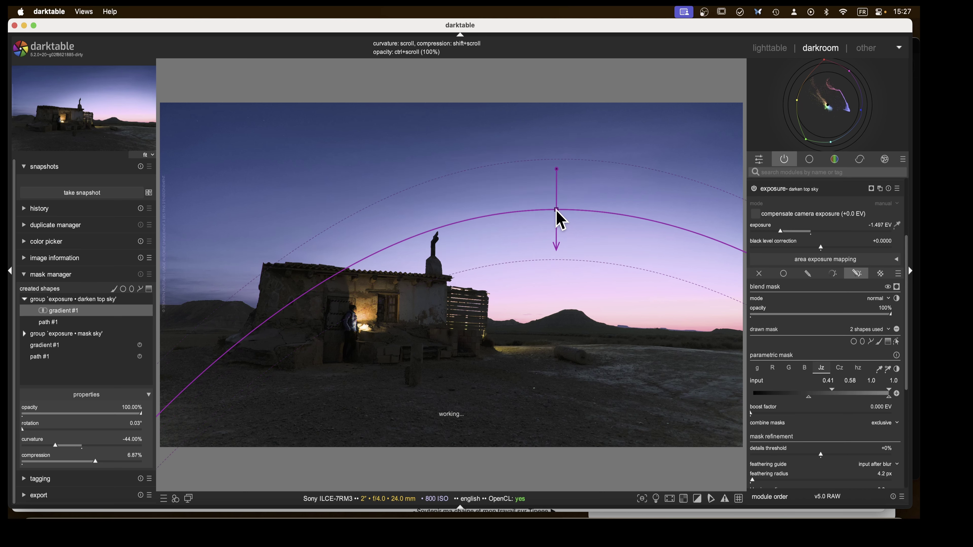
pyautogui.click(775, 193)
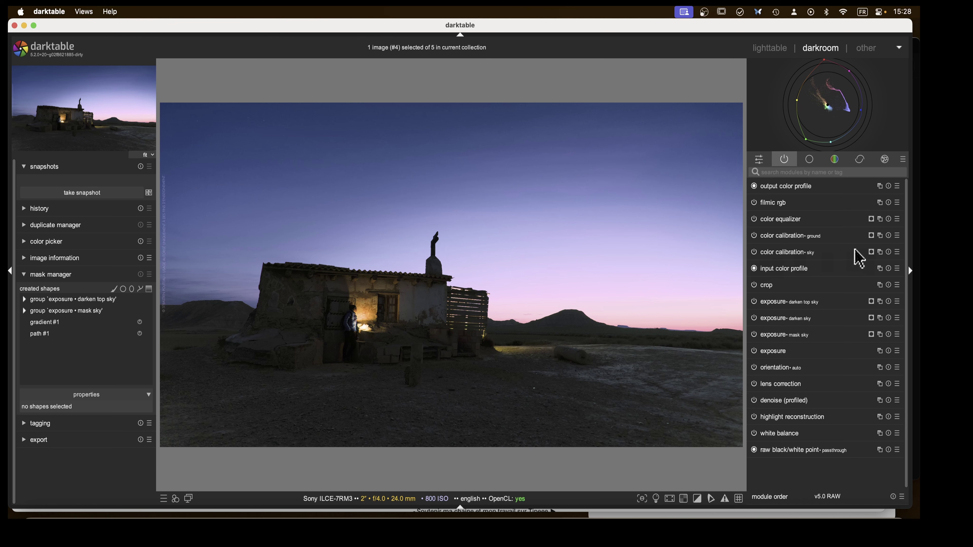
# - In the sky color calibration, set the illuminant hue to 100.3° and the input R colorfulness to -0.168
pyautogui.click(791, 253)
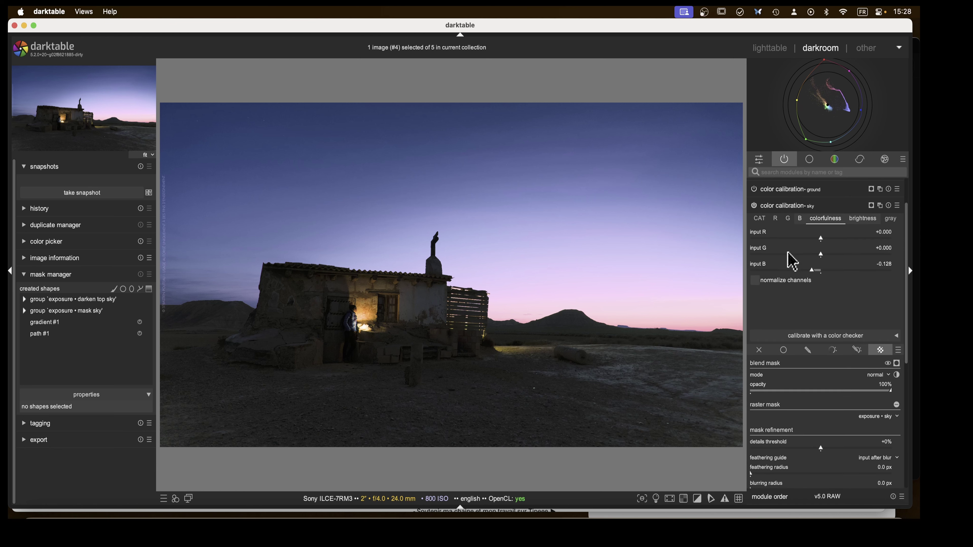
pyautogui.click(760, 204)
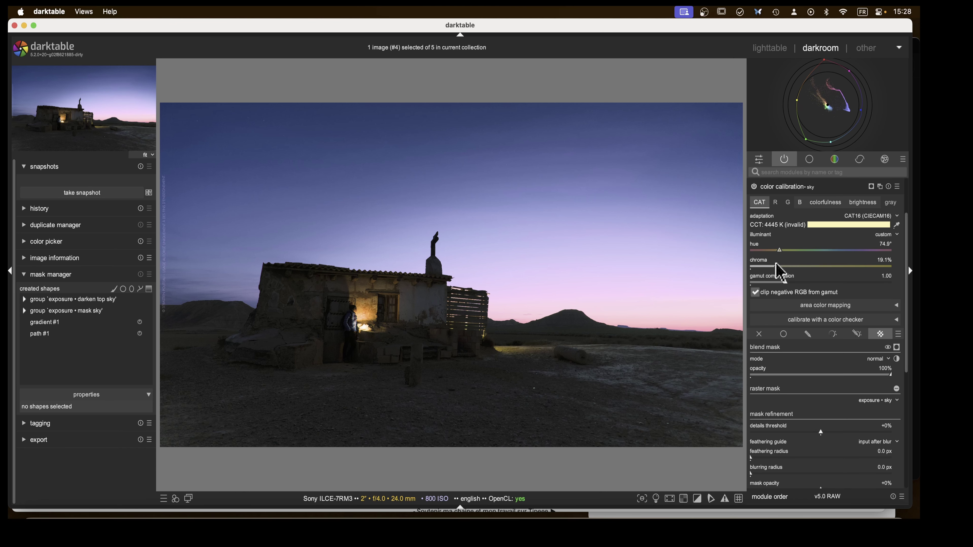
pyautogui.moveTo(780, 252)
pyautogui.mouseDown()
pyautogui.moveTo(860, 252)
pyautogui.moveTo(763, 252)
pyautogui.moveTo(792, 261)
pyautogui.mouseUp()
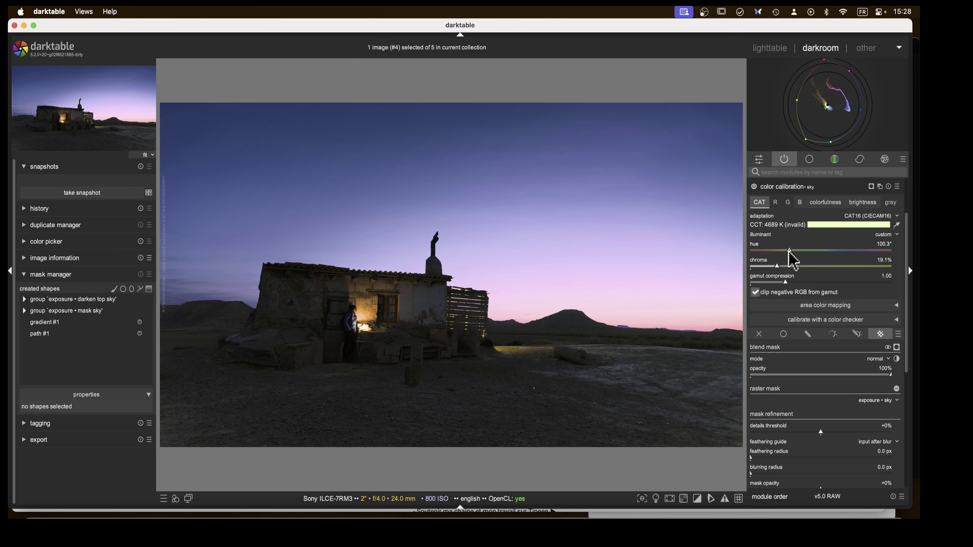
pyautogui.click(826, 203)
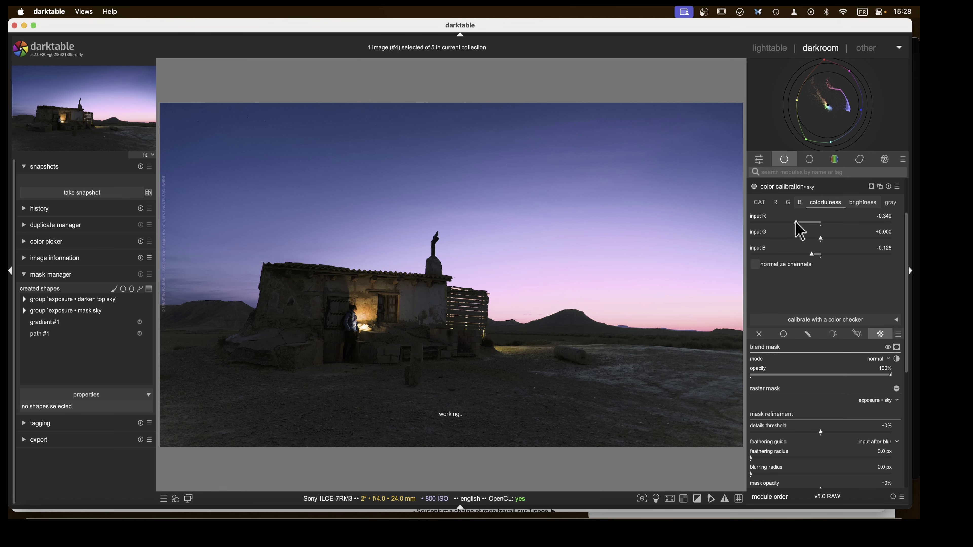
pyautogui.moveTo(803, 222); pyautogui.dragTo(808, 221)
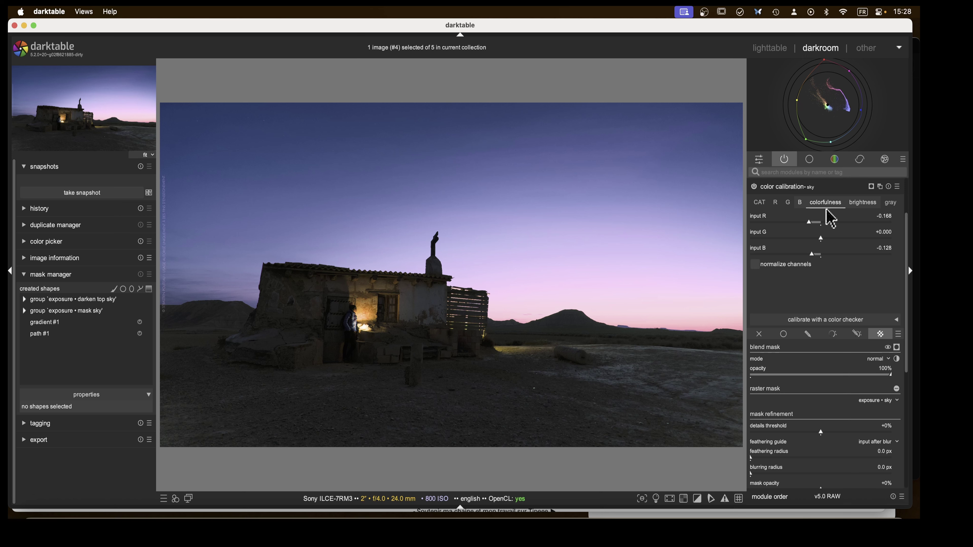
# - Set the R channel's input R in the sky color calibration to +0.965 and collapse the module
pyautogui.click(776, 203)
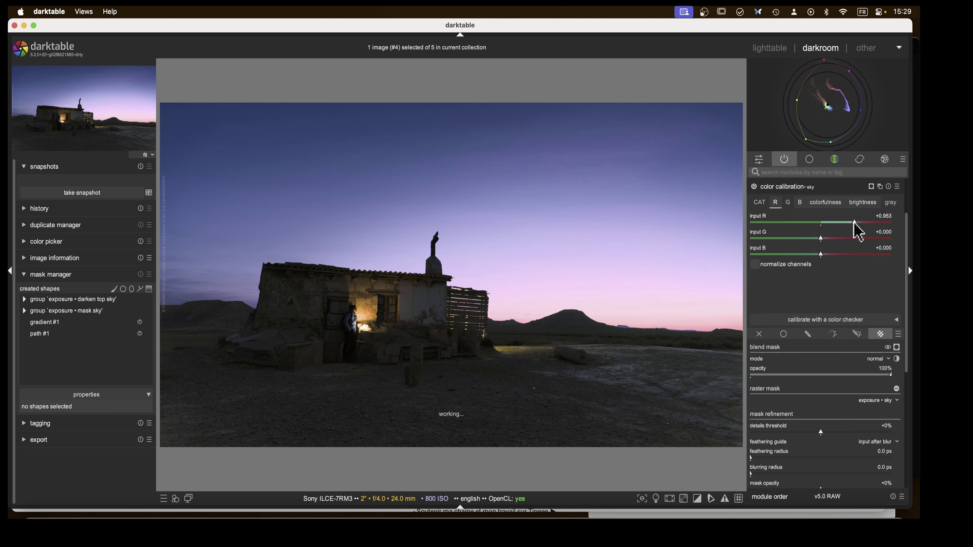
pyautogui.moveTo(854, 222)
pyautogui.mouseDown()
pyautogui.moveTo(858, 231)
pyautogui.moveTo(853, 223)
pyautogui.mouseUp()
pyautogui.rightClick(854, 225)
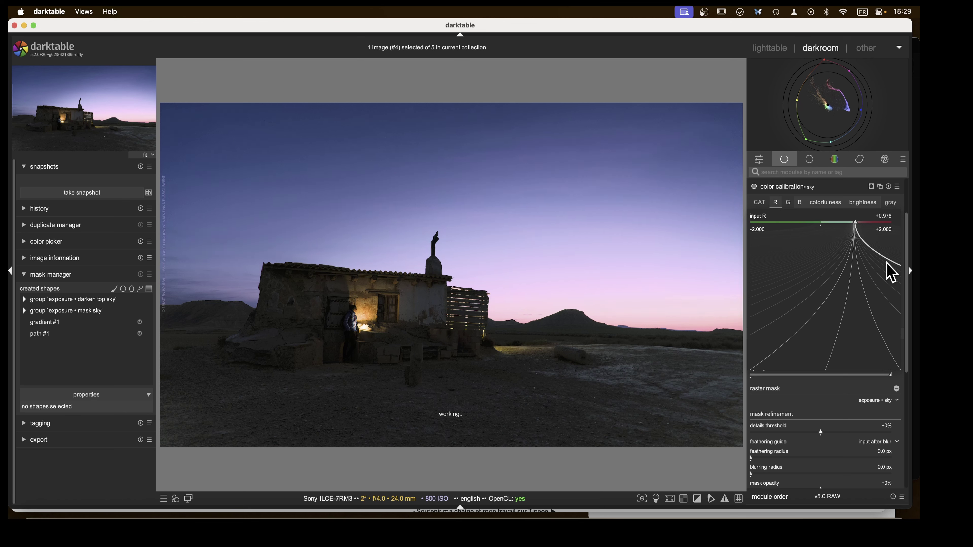
pyautogui.click(887, 276)
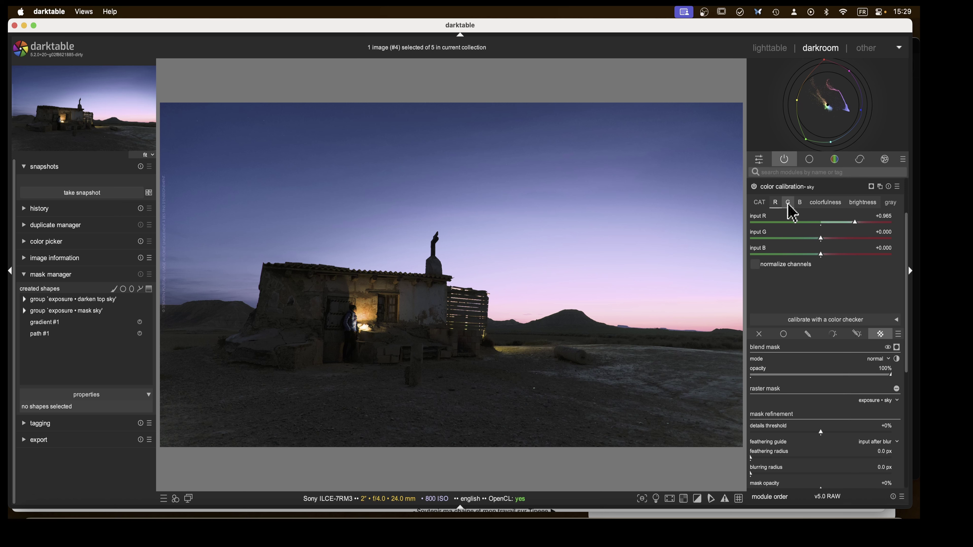
pyautogui.click(784, 188)
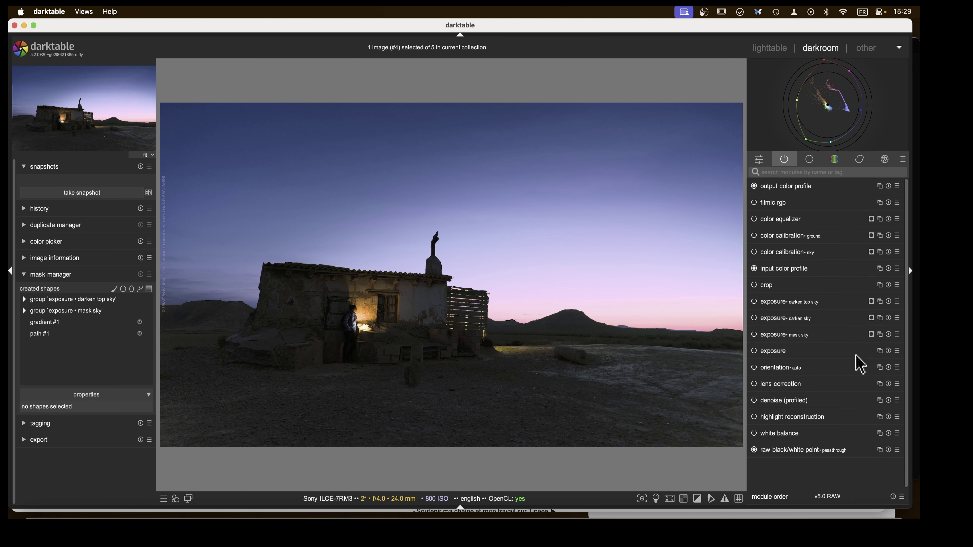
# - Name the tone equalizer instance "sky" and apply the exposure mask sky raster mask to it
pyautogui.click(809, 160)
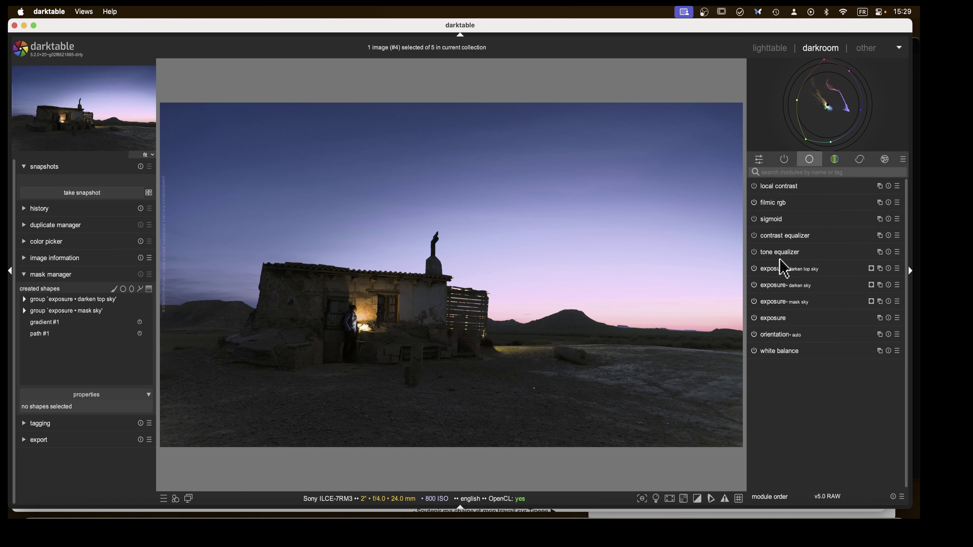
pyautogui.doubleClick(822, 254)
pyautogui.write('sky')
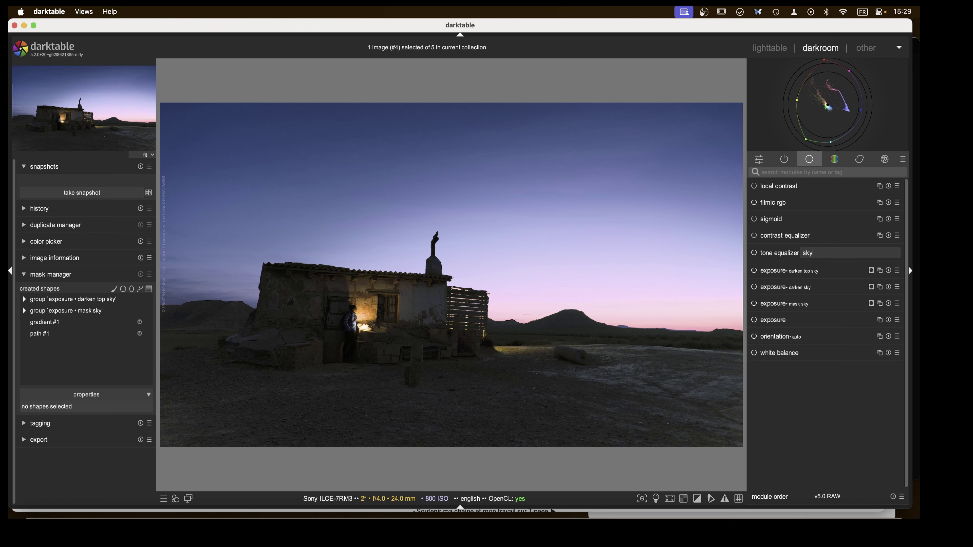
pyautogui.press('Return')
pyautogui.click(786, 253)
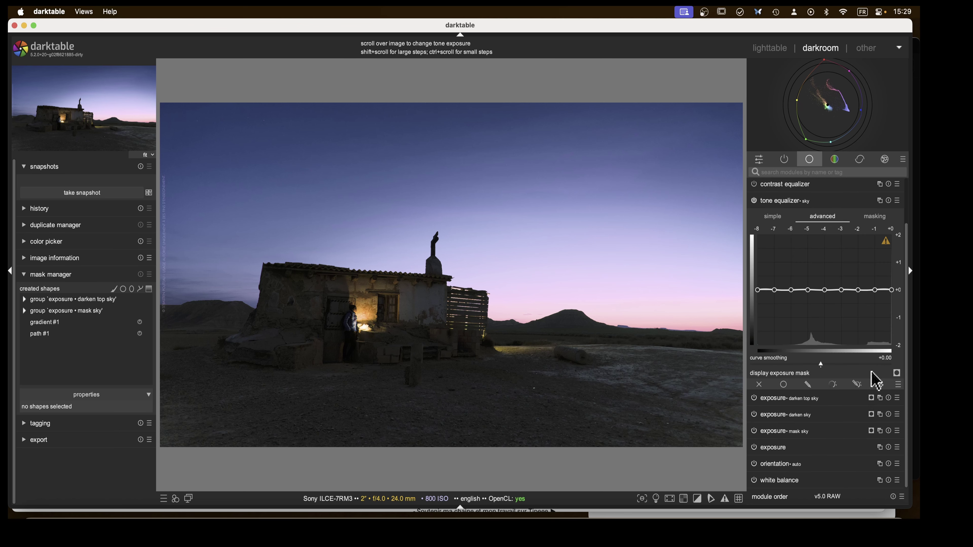
pyautogui.click(879, 383)
pyautogui.click(889, 440)
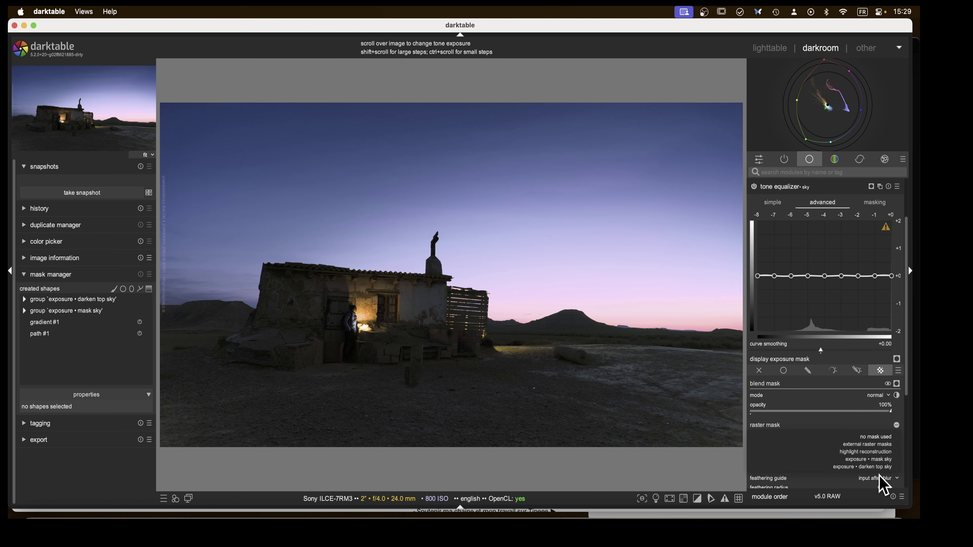
pyautogui.click(877, 459)
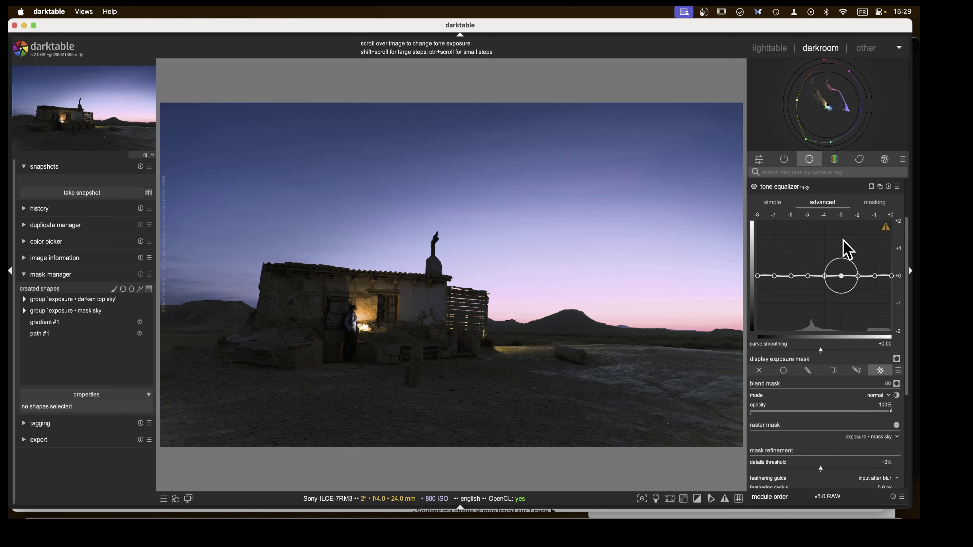
# - Set the sky tone equalizer's mask exposure compensation to -2.76 EV and lower its curve around -4 EV to about -0.5 EV
pyautogui.click(874, 203)
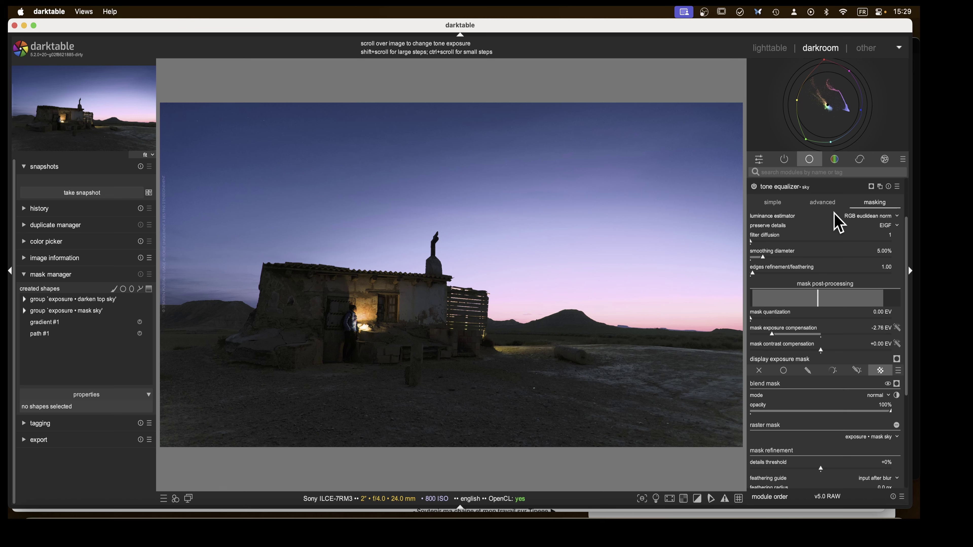
pyautogui.click(823, 203)
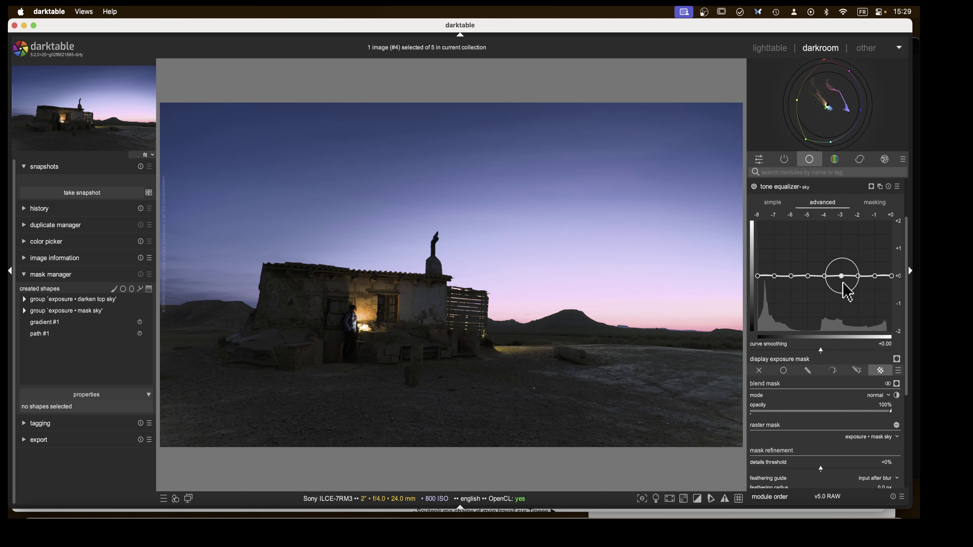
pyautogui.moveTo(834, 287); pyautogui.dragTo(832, 304)
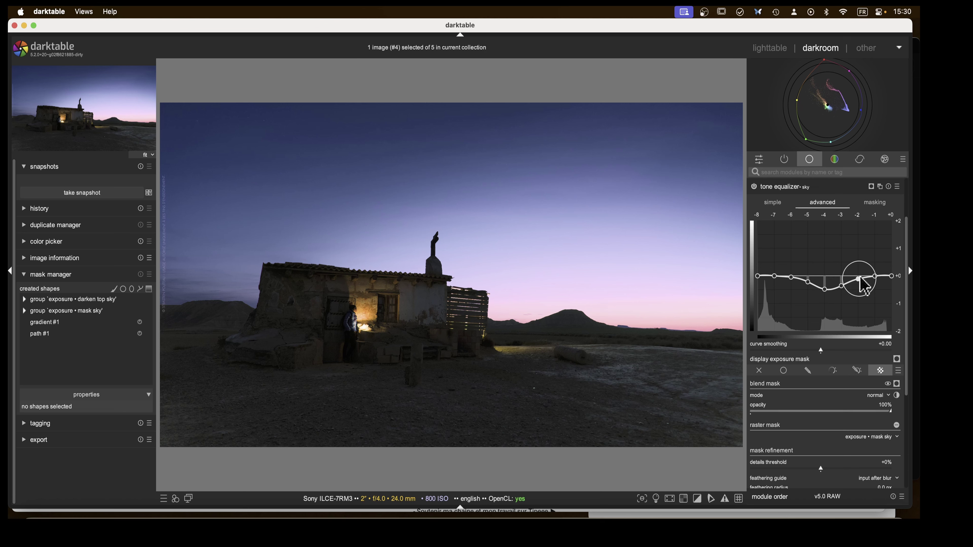
# - Lower the sky tone equalizer's curve between -4 and -1 EV, reaching about -0.8 EV at -3 EV, and compare the photo without it
pyautogui.moveTo(837, 287); pyautogui.dragTo(894, 274)
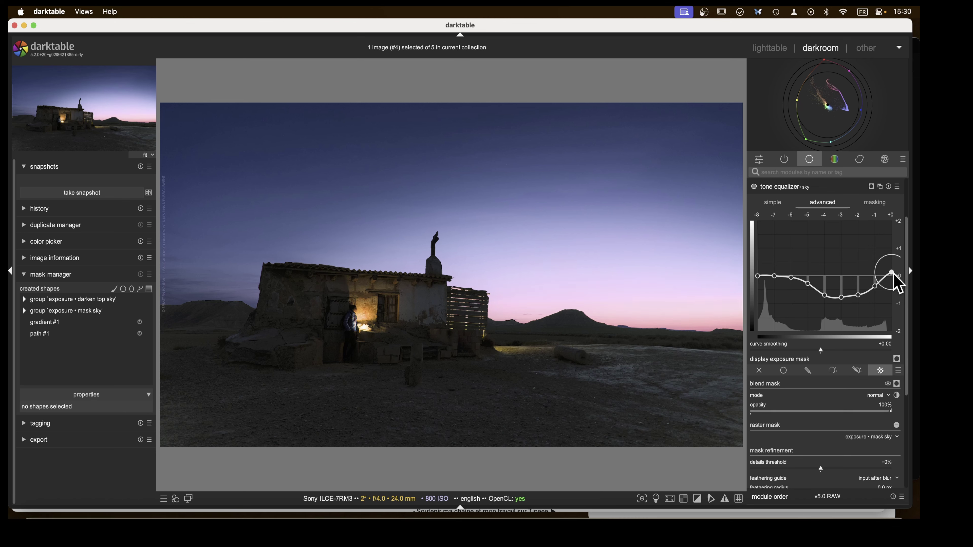
pyautogui.click(789, 188)
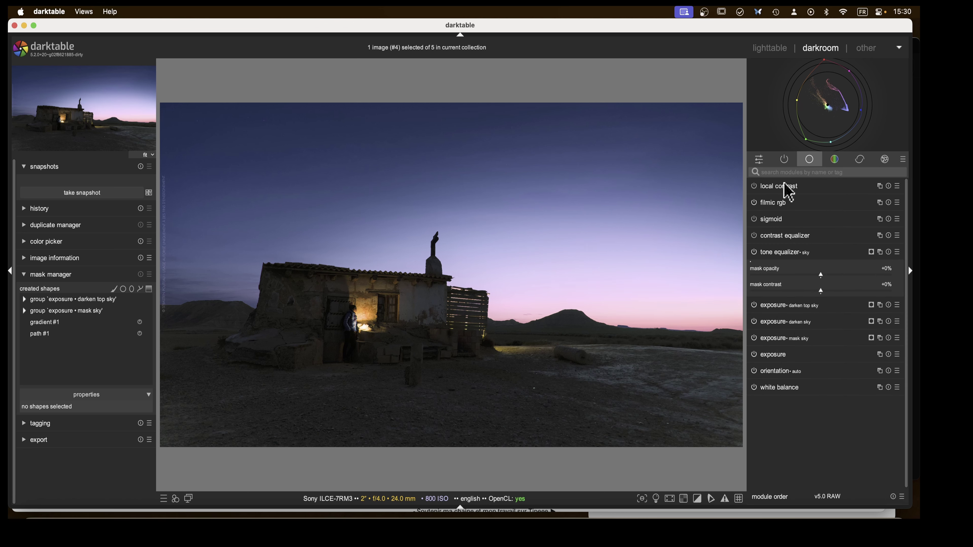
pyautogui.click(753, 253)
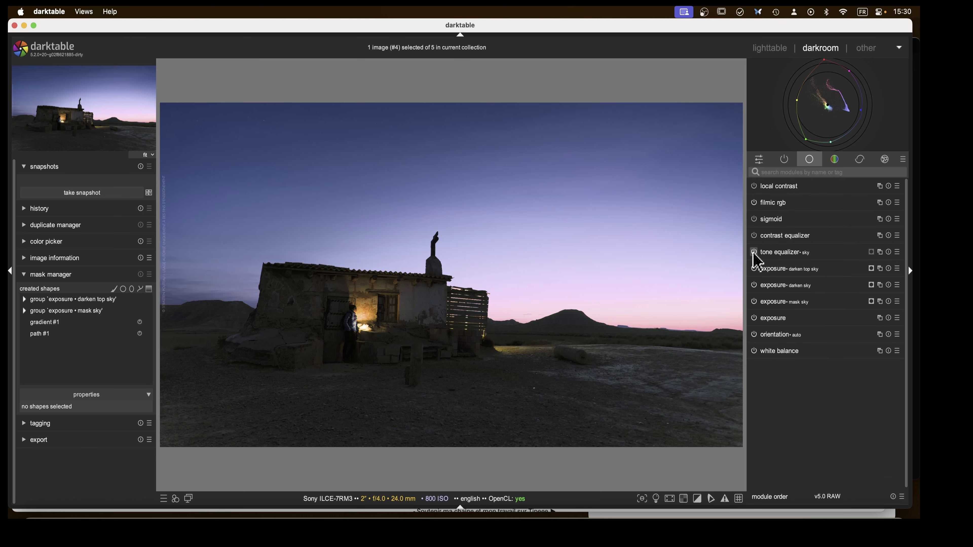
pyautogui.click(754, 254)
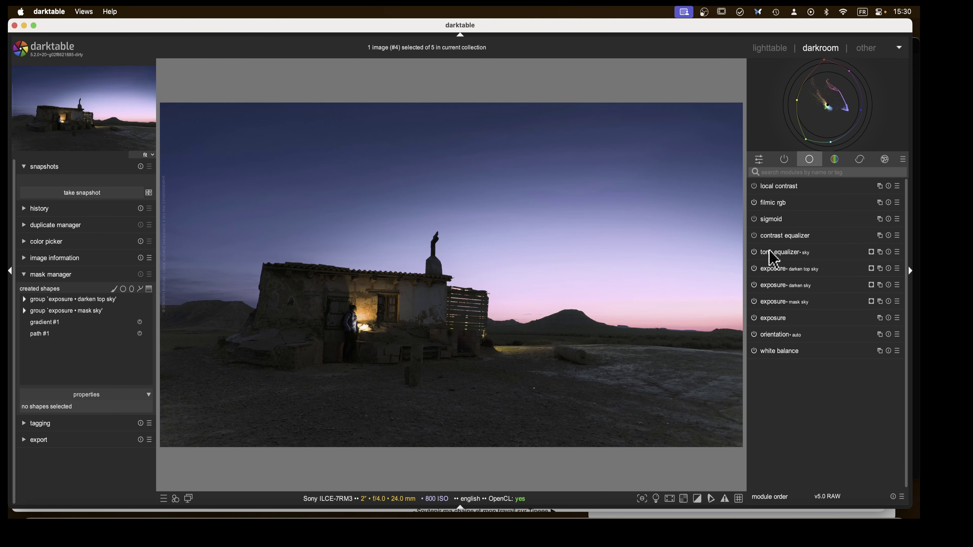
pyautogui.click(773, 253)
pyautogui.click(783, 190)
# - Add a tone equalizer instance named "ground" and mask it with the inverted exposure mask sky raster mask
pyautogui.click(880, 252)
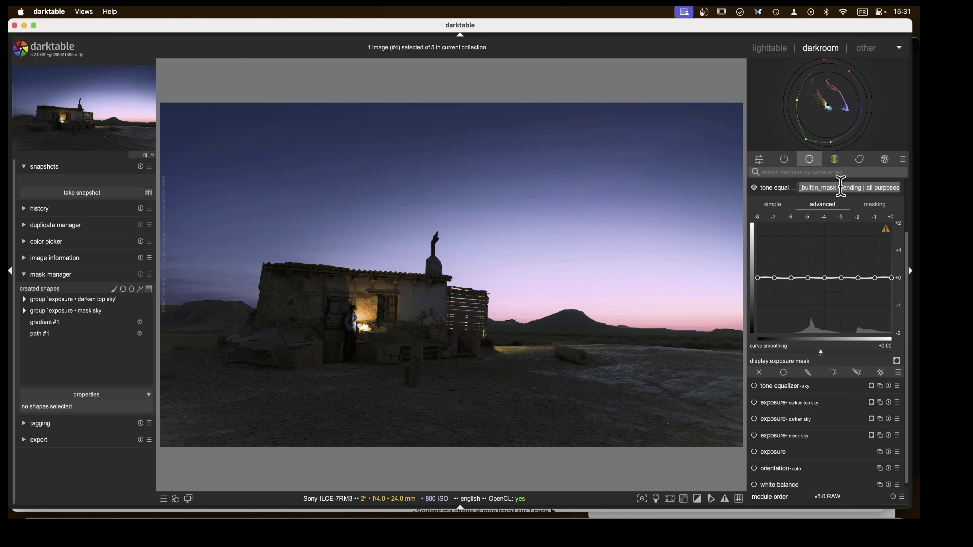
pyautogui.write('ground')
pyautogui.press('Return')
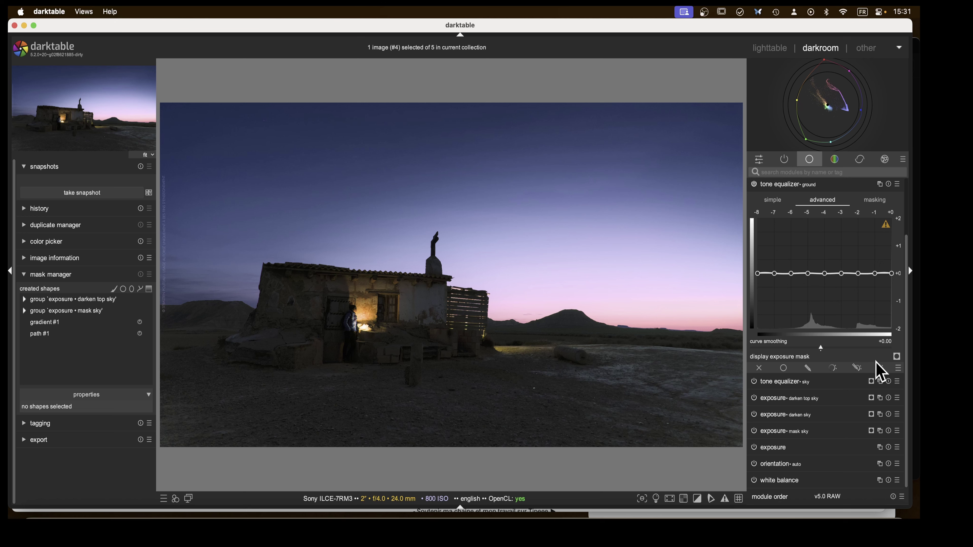
pyautogui.click(880, 368)
pyautogui.scroll(-3, 880, 395)
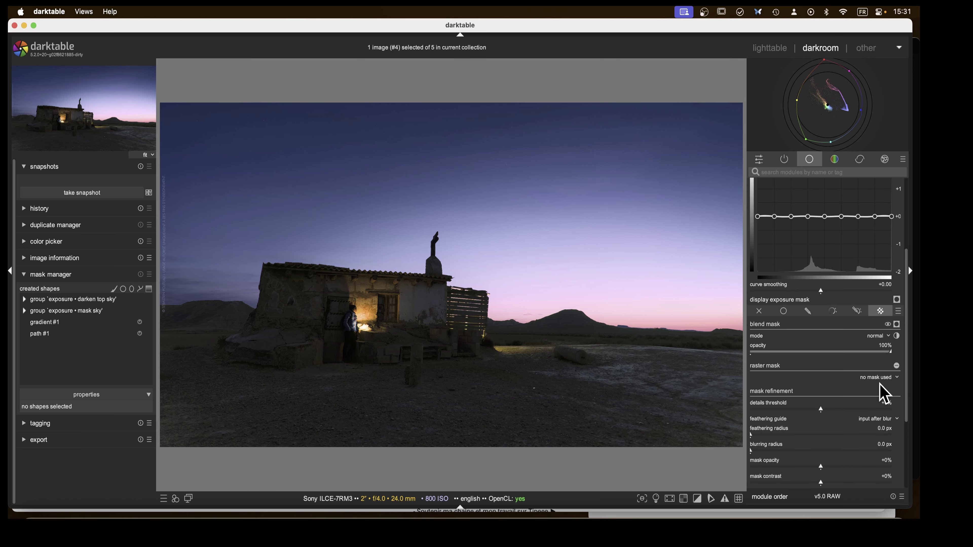
pyautogui.click(878, 377)
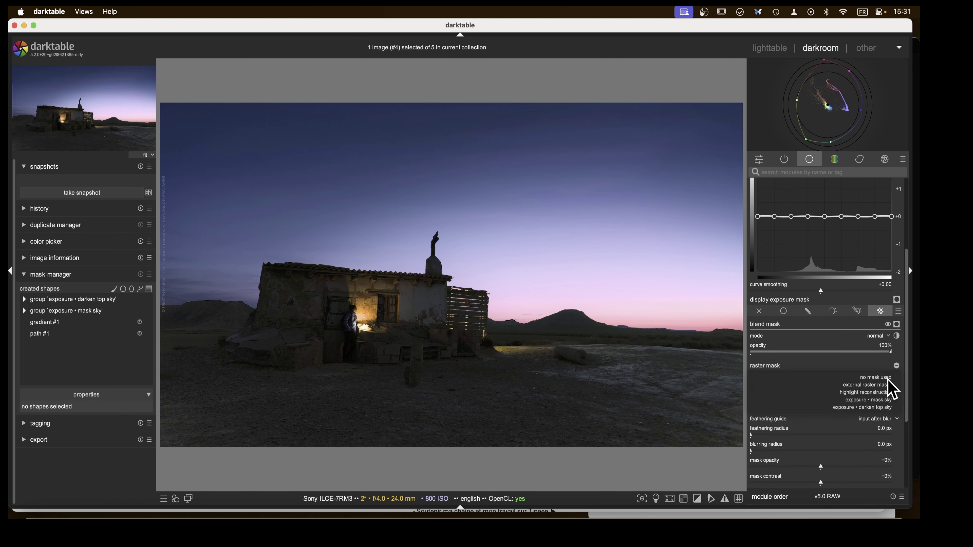
pyautogui.click(880, 400)
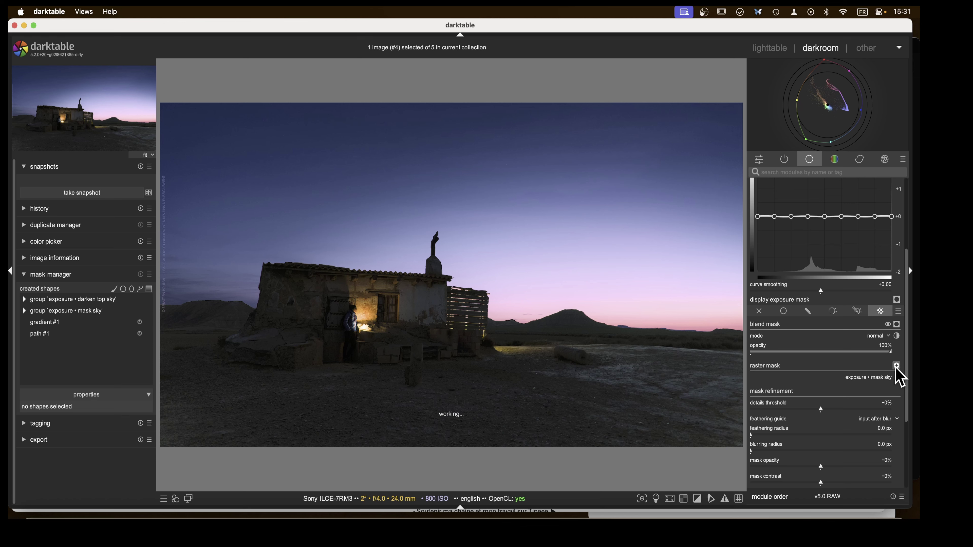
pyautogui.scroll(15, 852, 257)
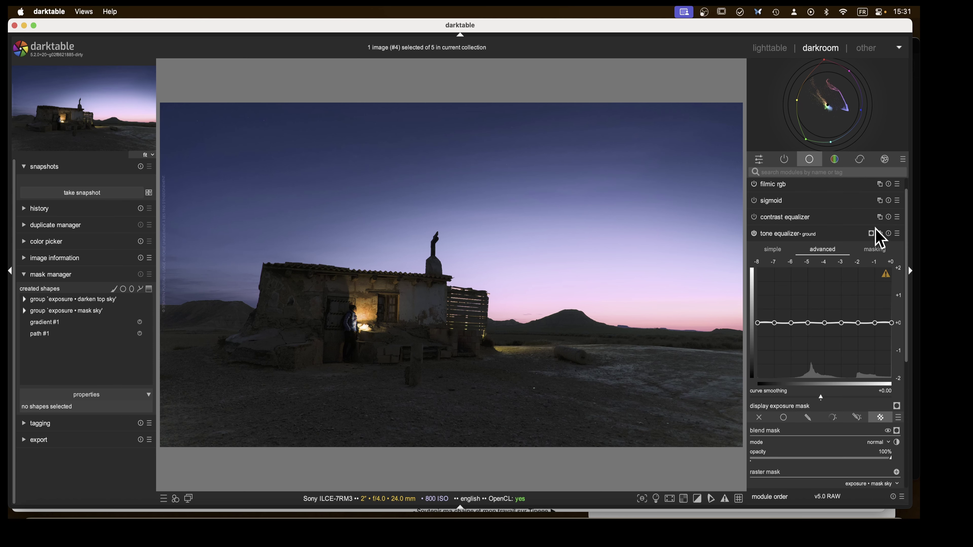
# - Display the ground tone equalizer's mask on the photo to check its coverage, and hide it again
pyautogui.click(878, 234)
pyautogui.click(876, 237)
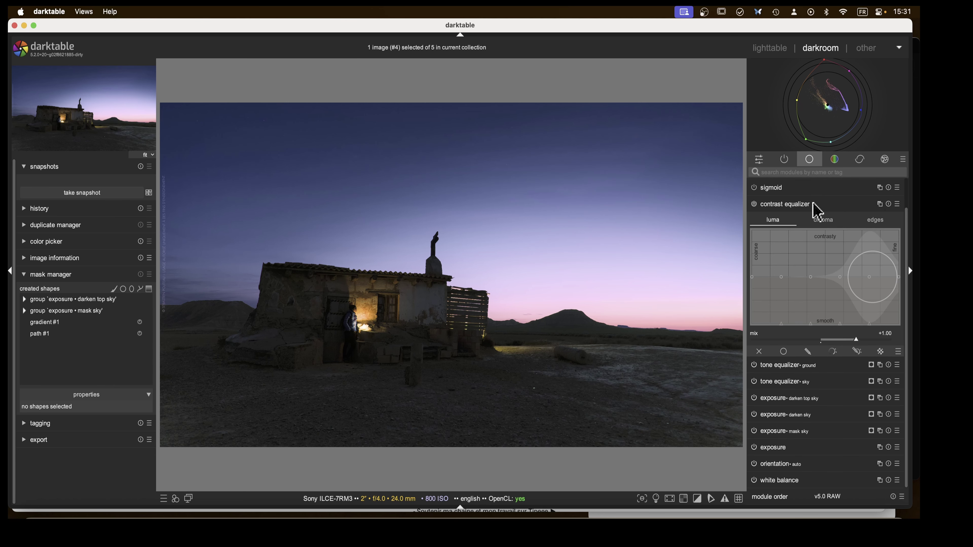
pyautogui.click(822, 212)
pyautogui.click(791, 252)
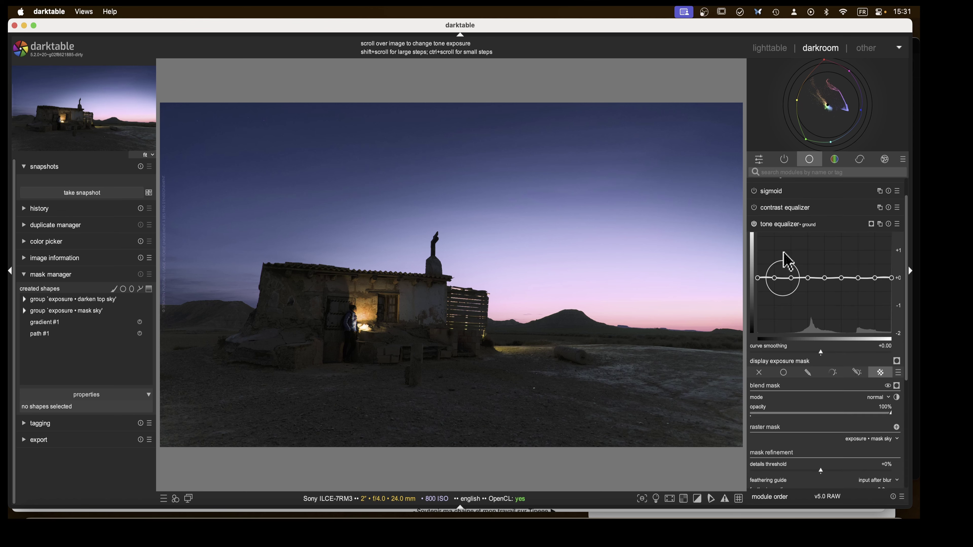
pyautogui.click(871, 187)
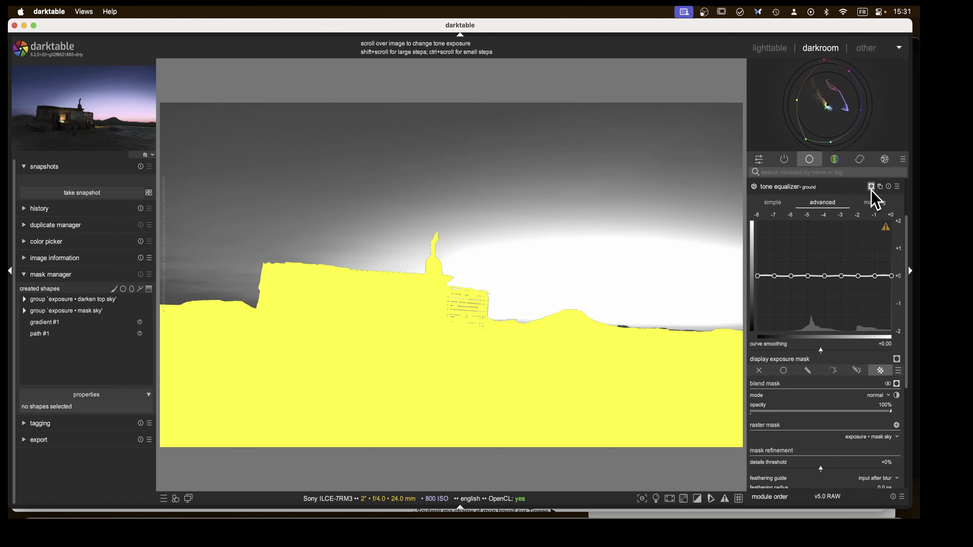
pyautogui.click(871, 189)
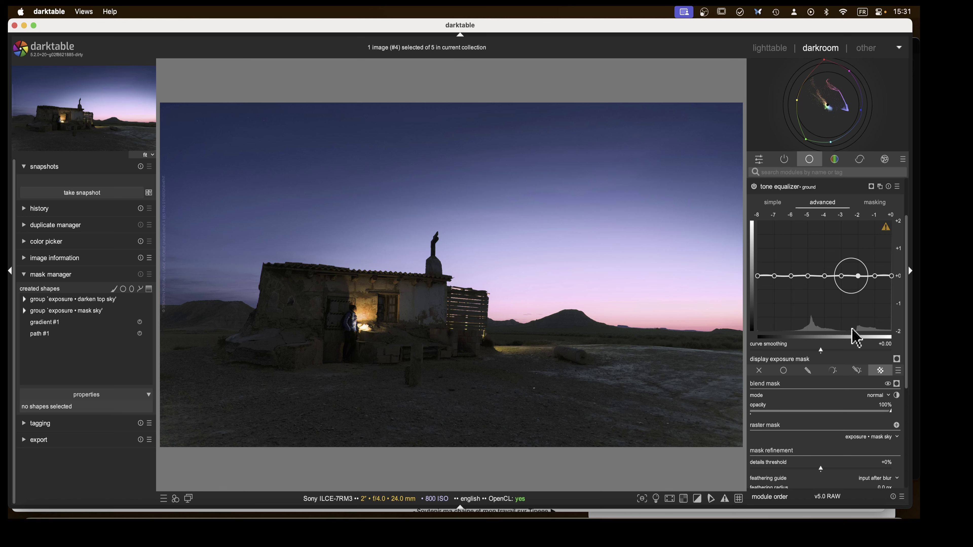
# - Automatically set the ground tone equalizer's mask exposure compensation to -2.52 EV and return to its curve
pyautogui.click(875, 203)
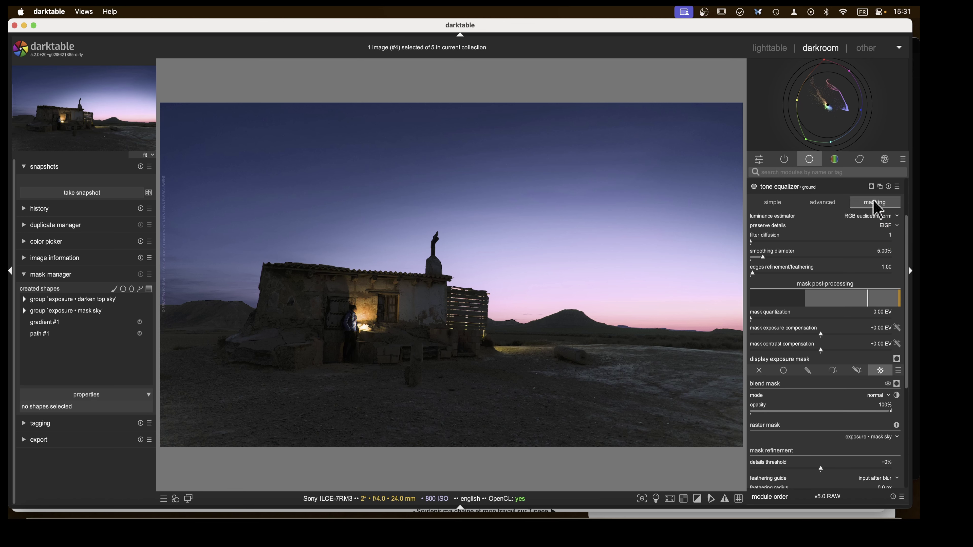
pyautogui.click(896, 327)
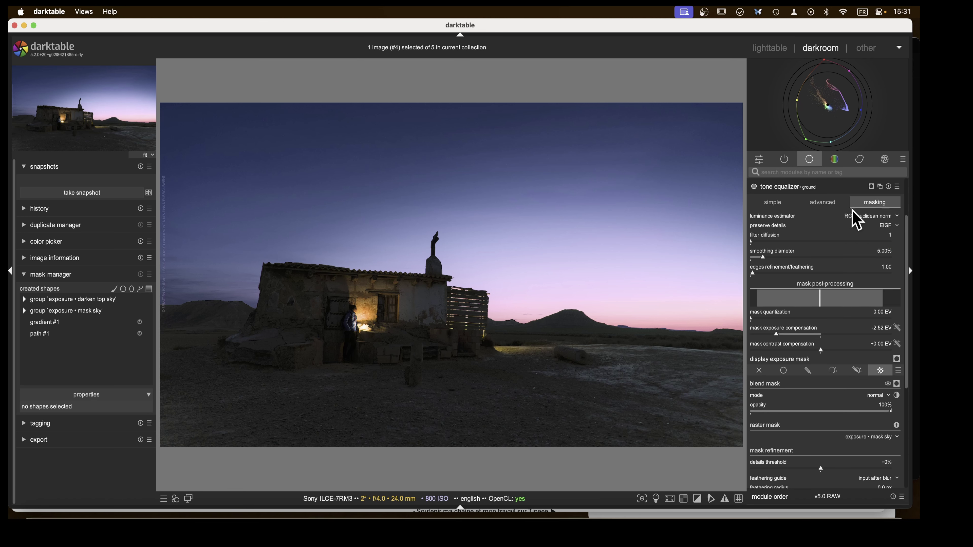
pyautogui.click(824, 203)
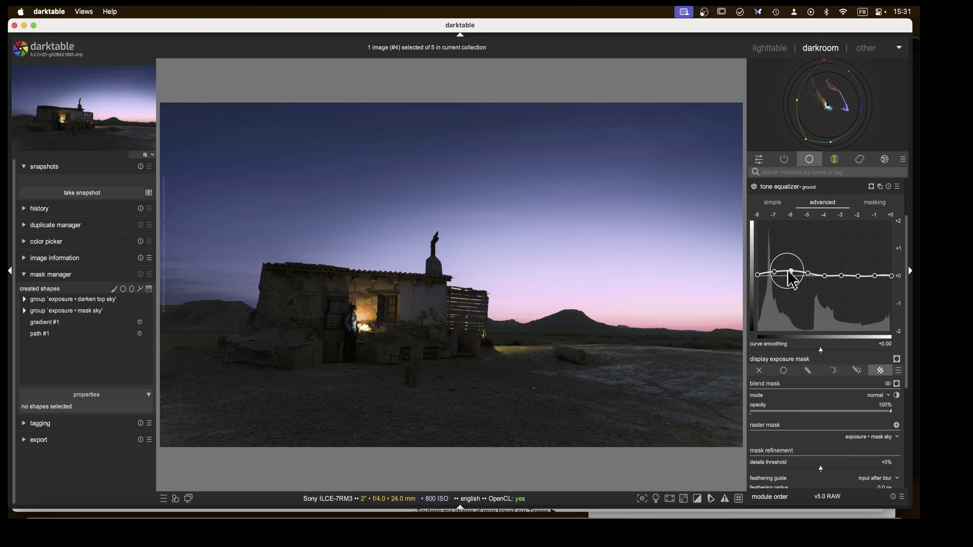
# - Shape the ground tone equalizer's curve to about +0.4 EV at -6 and -5 EV and about -0.5 EV at -8 EV, and collapse it
pyautogui.scroll(2, 792, 279)
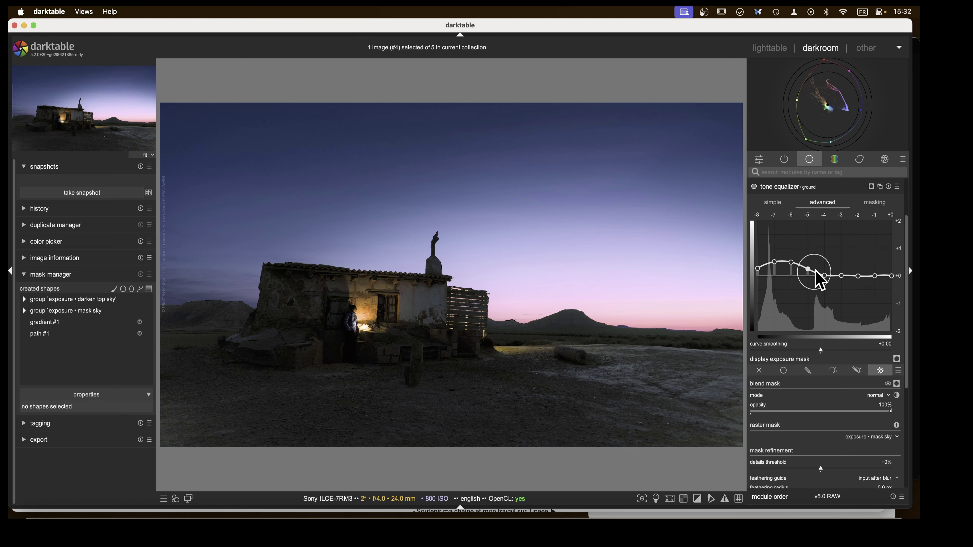
pyautogui.doubleClick(791, 269)
pyautogui.moveTo(790, 269); pyautogui.dragTo(793, 303)
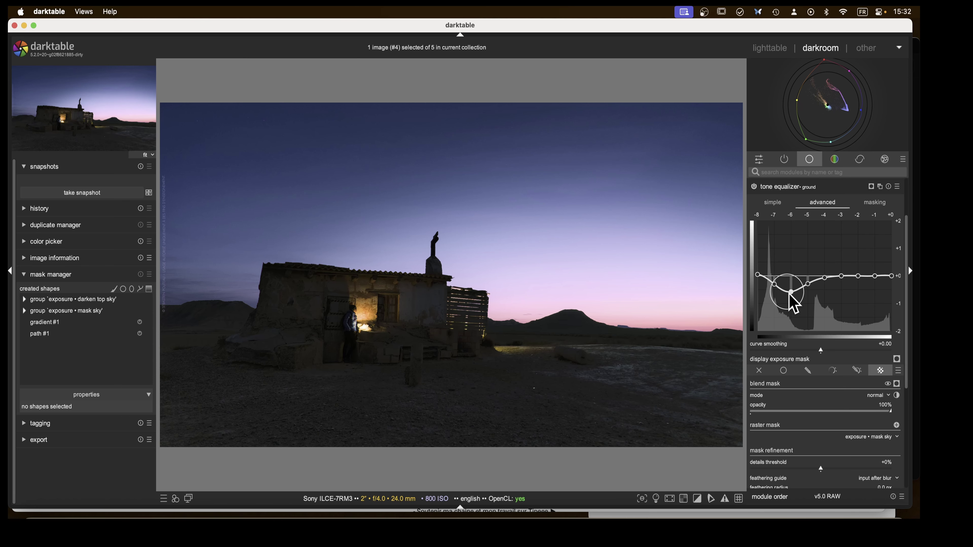
pyautogui.moveTo(765, 278); pyautogui.dragTo(760, 243)
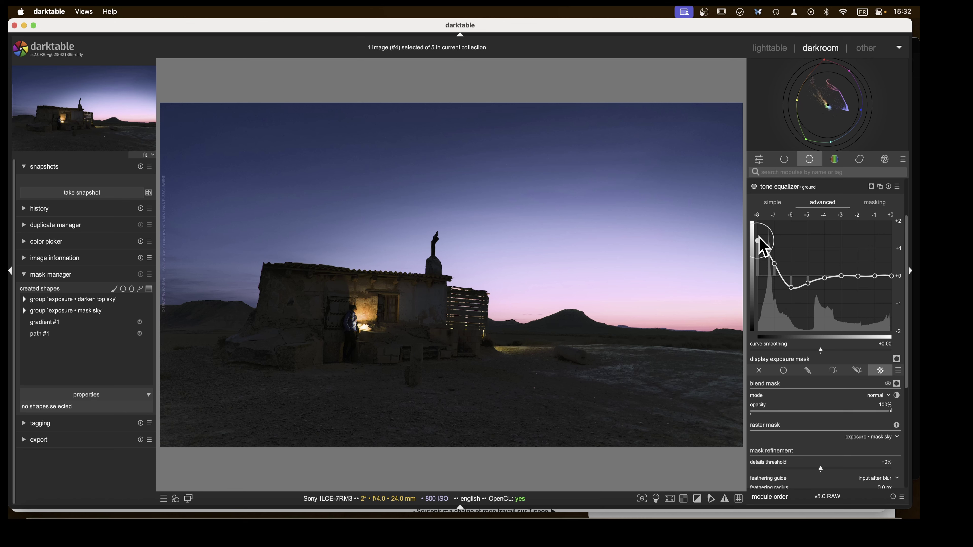
pyautogui.moveTo(793, 289); pyautogui.dragTo(792, 267)
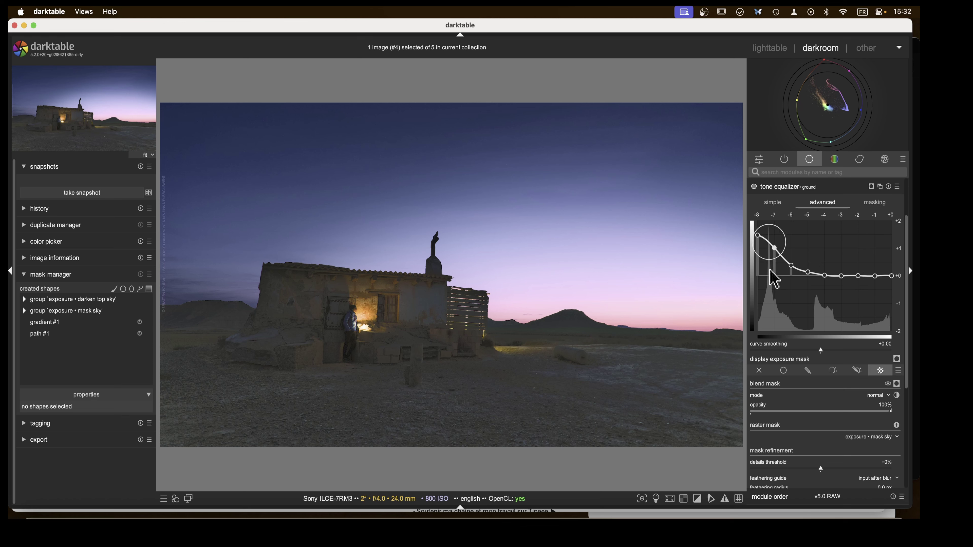
pyautogui.moveTo(795, 263); pyautogui.dragTo(775, 253)
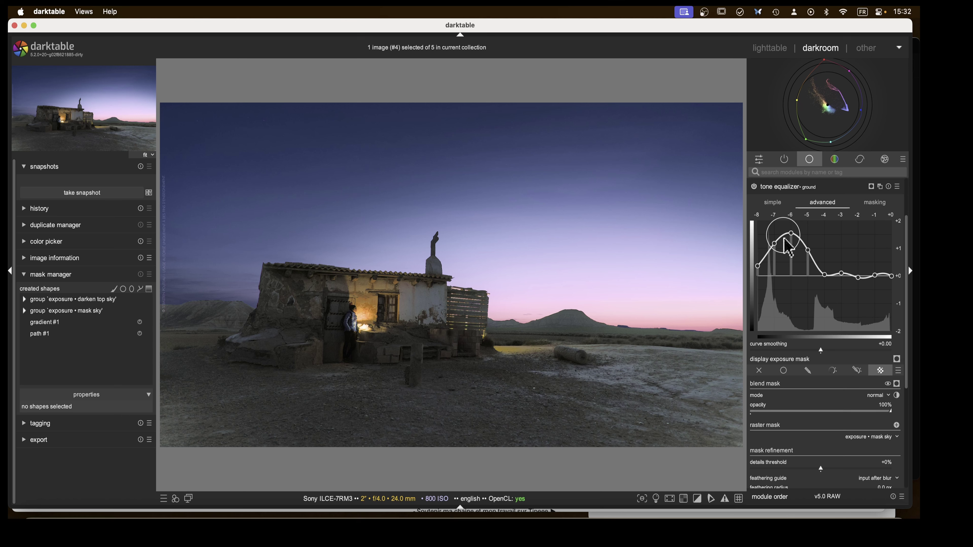
pyautogui.moveTo(787, 234); pyautogui.dragTo(762, 283)
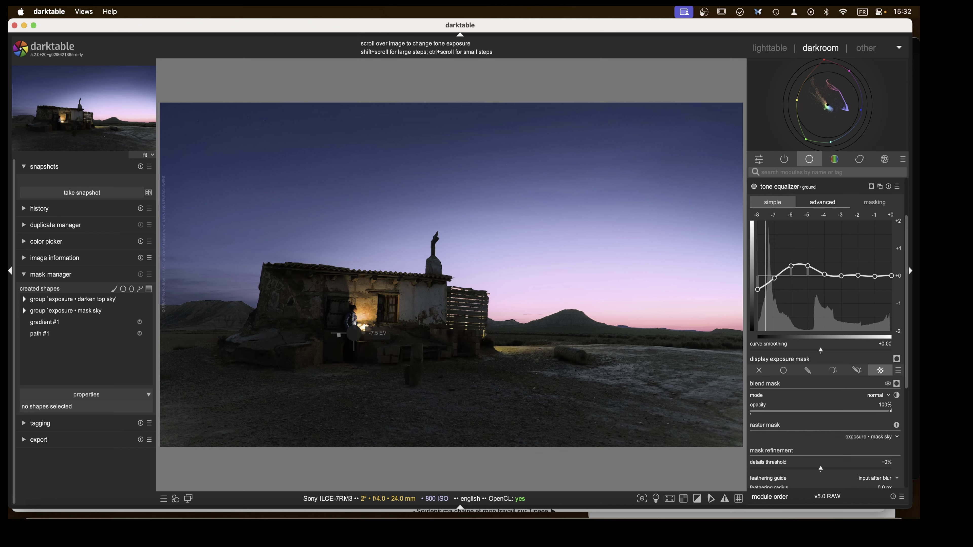
pyautogui.click(780, 187)
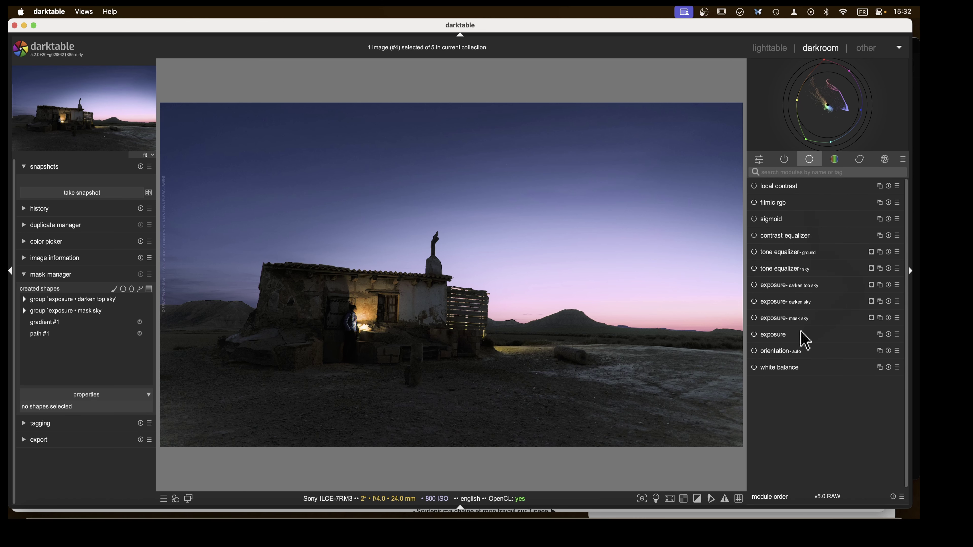
# - Set the black level correction of the unmasked base exposure module to -0.0005 and collapse the module
pyautogui.click(778, 335)
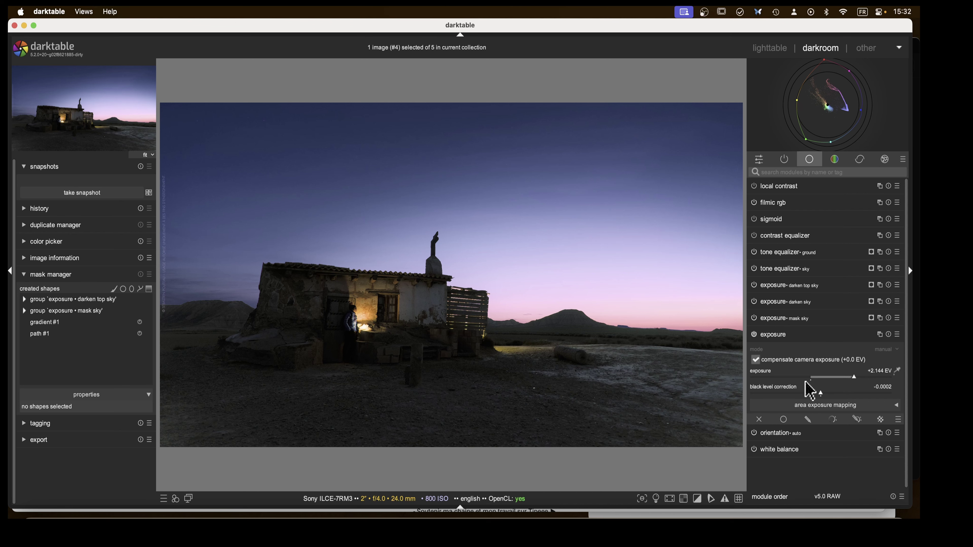
pyautogui.rightClick(821, 395)
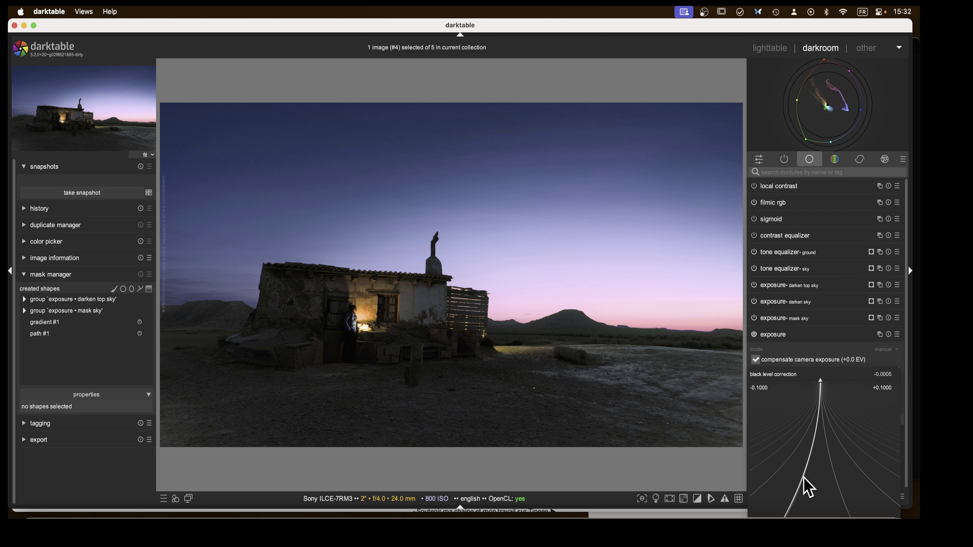
pyautogui.click(808, 489)
pyautogui.click(782, 333)
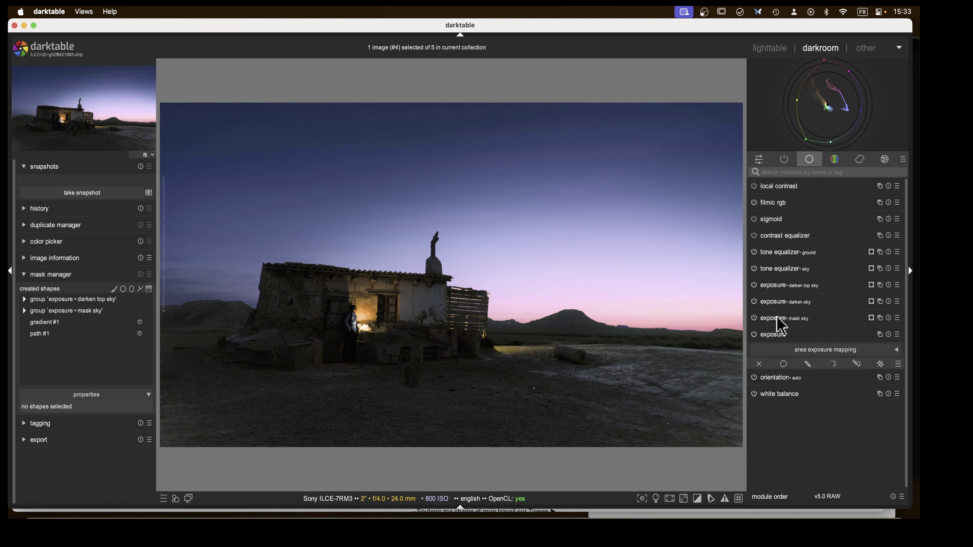
# - Raise the black relative exposure in filmic rgb slightly to deepen the shadows, and collapse the module
pyautogui.click(770, 200)
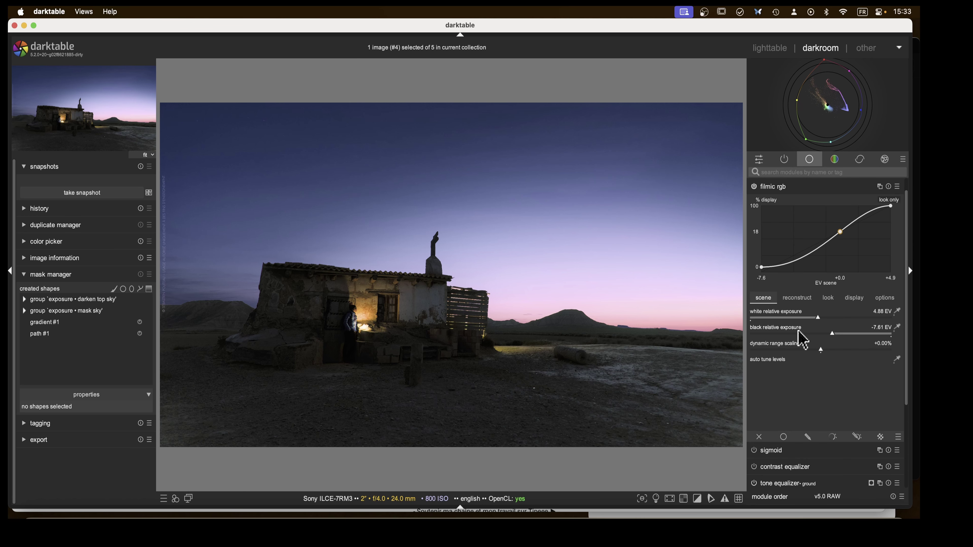
pyautogui.moveTo(831, 332)
pyautogui.mouseDown()
pyautogui.moveTo(795, 331)
pyautogui.moveTo(833, 344)
pyautogui.moveTo(853, 335)
pyautogui.moveTo(837, 336)
pyautogui.mouseUp()
pyautogui.click(773, 192)
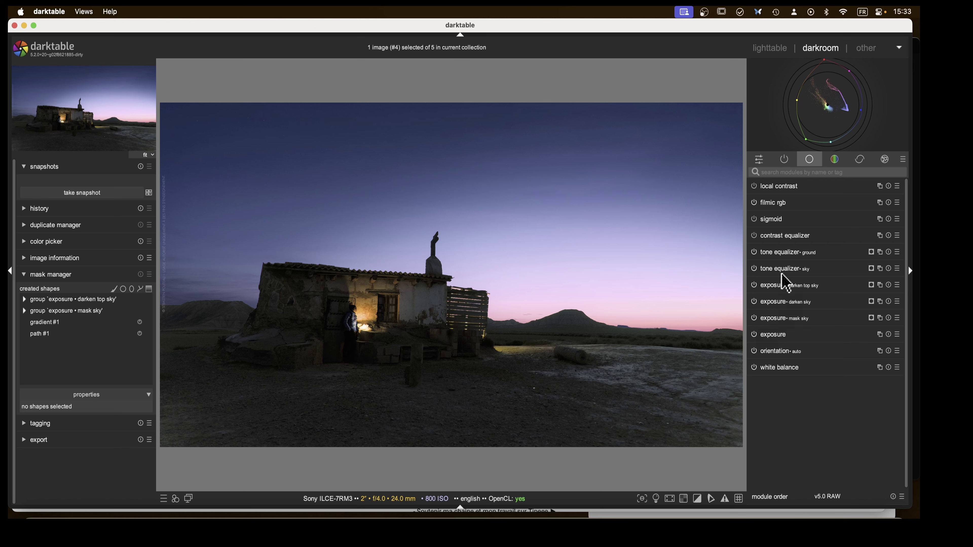
# - Check the ground color calibration's mask and set the B channel's input B to +1.463
pyautogui.click(783, 158)
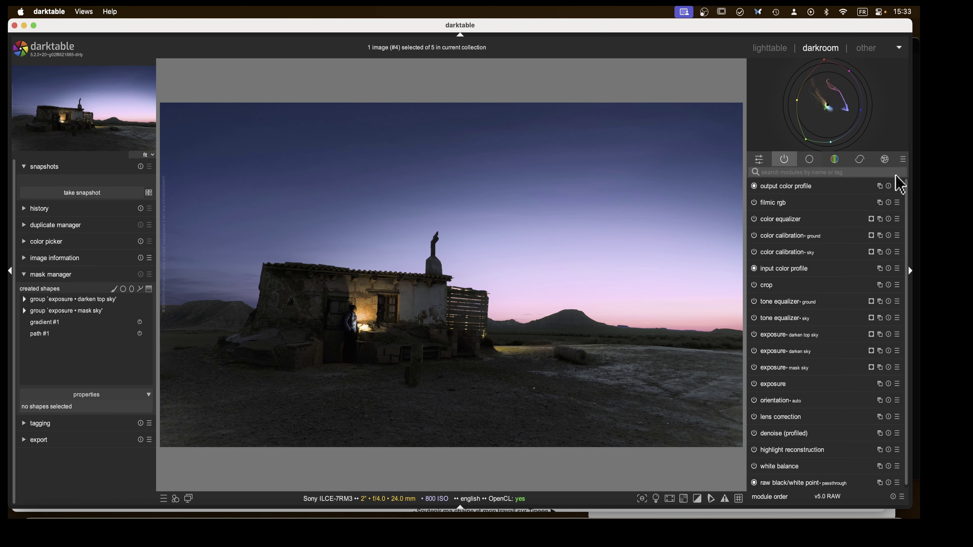
pyautogui.click(782, 246)
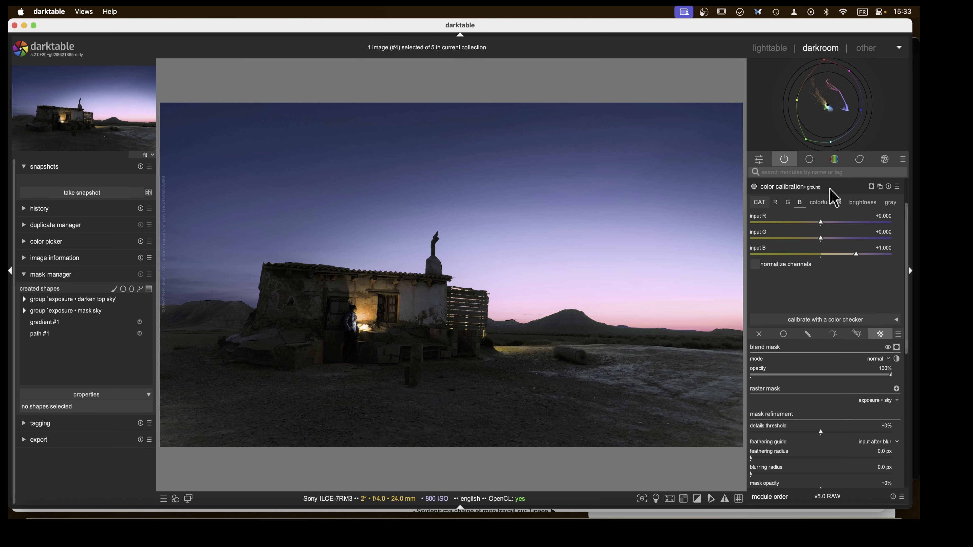
pyautogui.click(871, 187)
pyautogui.moveTo(856, 254); pyautogui.dragTo(874, 255)
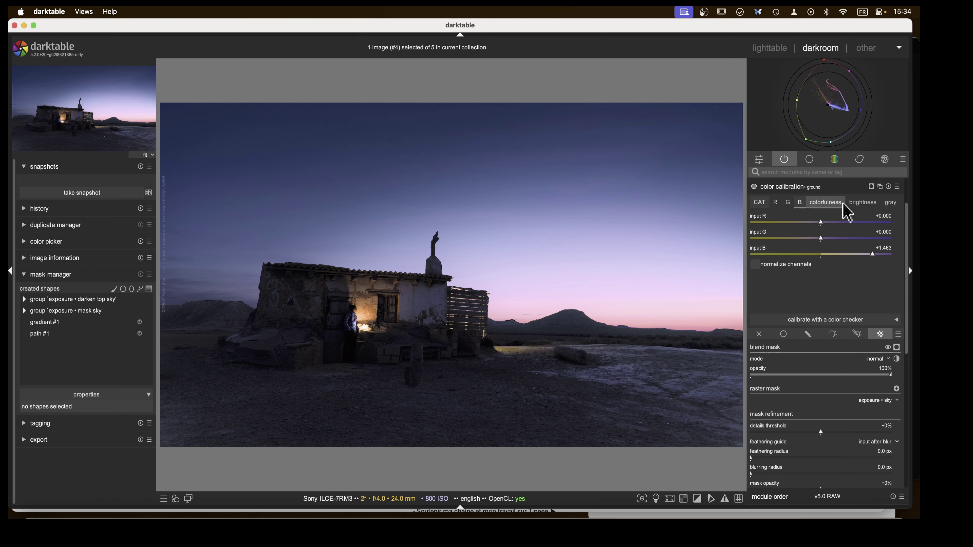
# - Try raising the input B colorfulness and the input B brightness in the ground color calibration
pyautogui.click(833, 203)
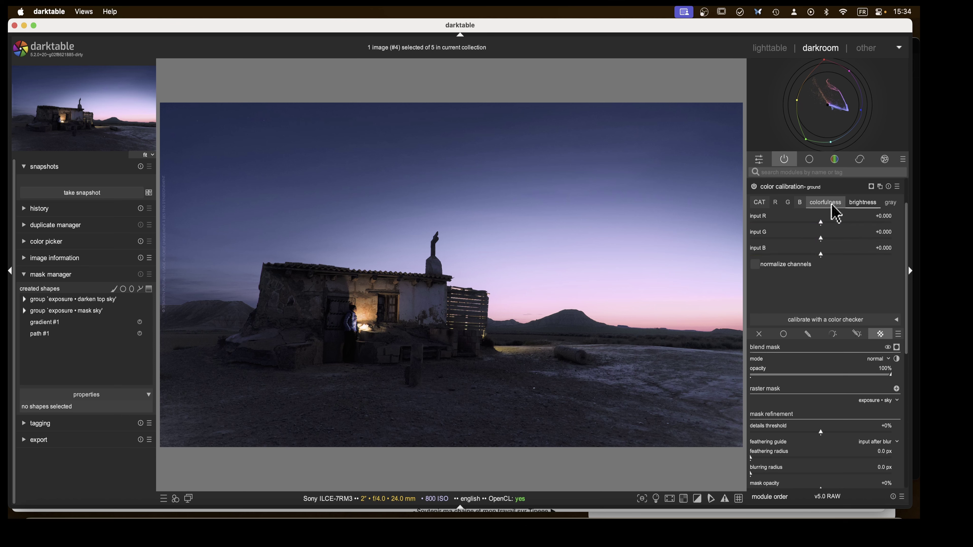
pyautogui.moveTo(821, 254); pyautogui.dragTo(853, 255)
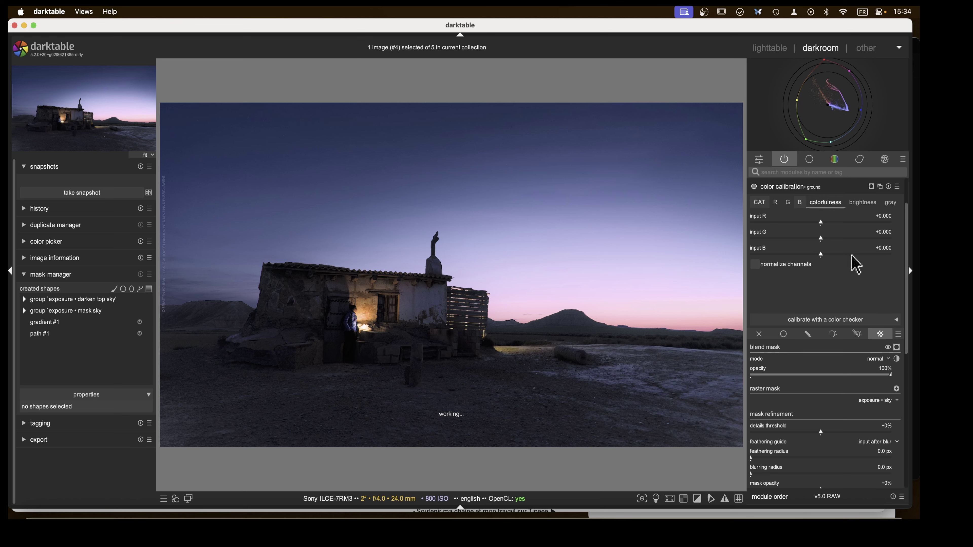
pyautogui.click(862, 203)
pyautogui.moveTo(821, 255); pyautogui.dragTo(856, 258)
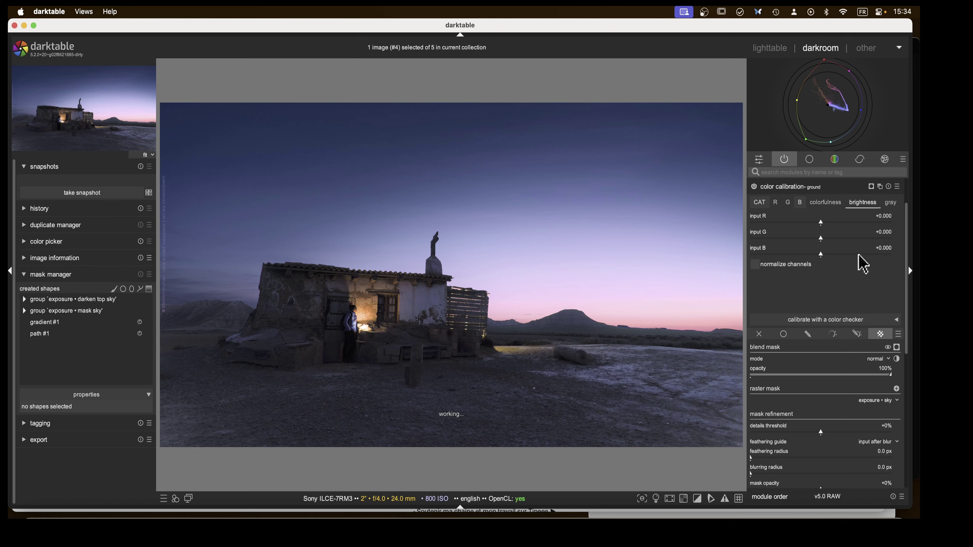
# - Reset the input B brightness in the ground color calibration and collapse the module
pyautogui.doubleClick(829, 255)
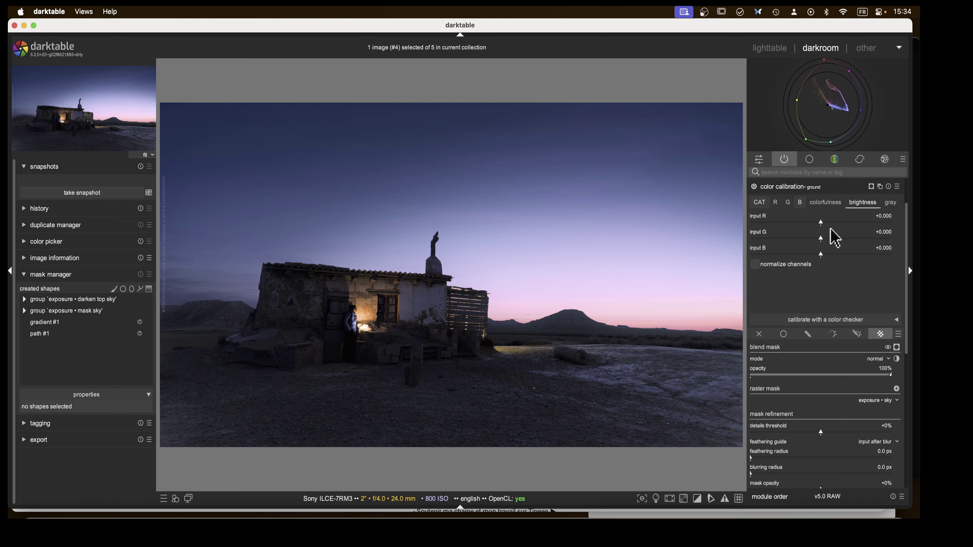
pyautogui.click(790, 186)
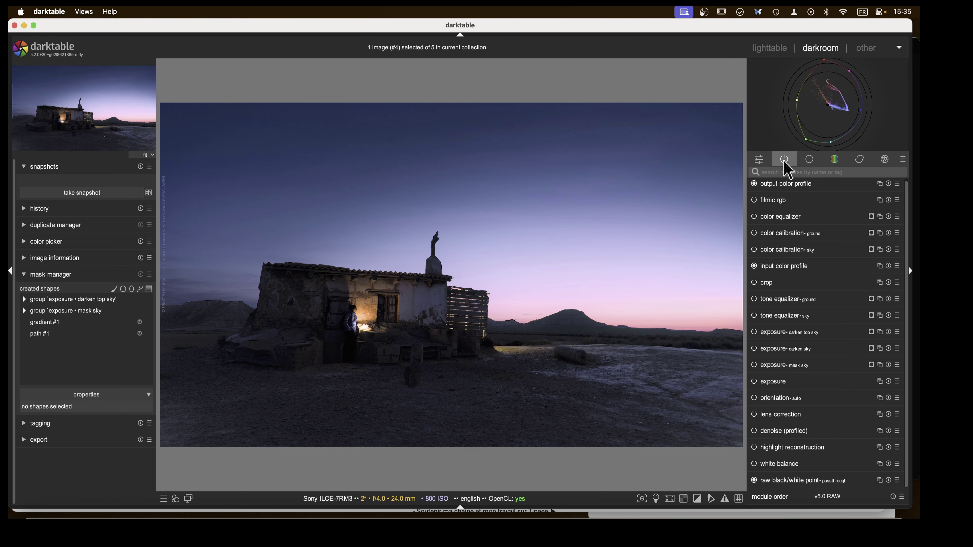
# - Create a new exposure instance above the darken top sky exposure and name it nd grad
pyautogui.scroll(1, 869, 332)
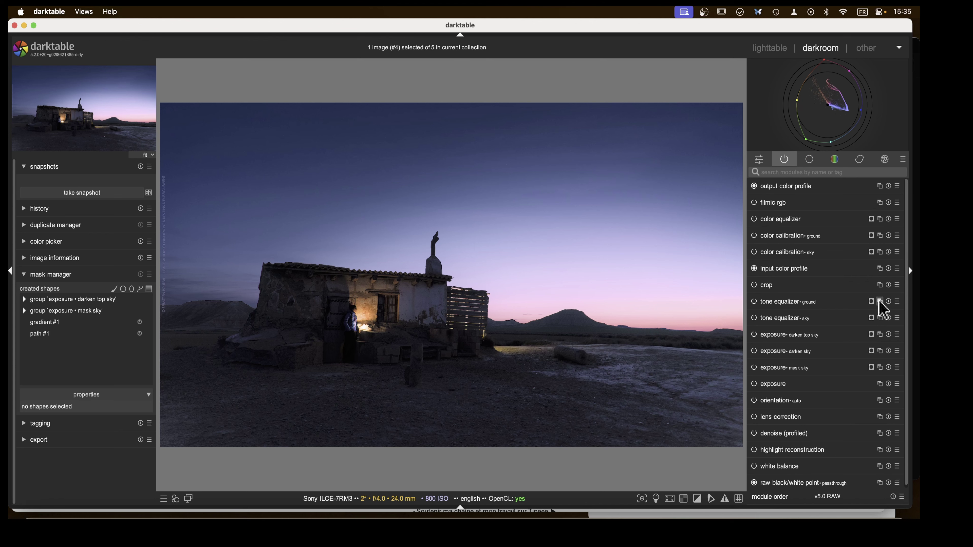
pyautogui.rightClick(880, 334)
pyautogui.keyDown('ctrl'); pyautogui.click(810, 234); pyautogui.keyUp('ctrl')
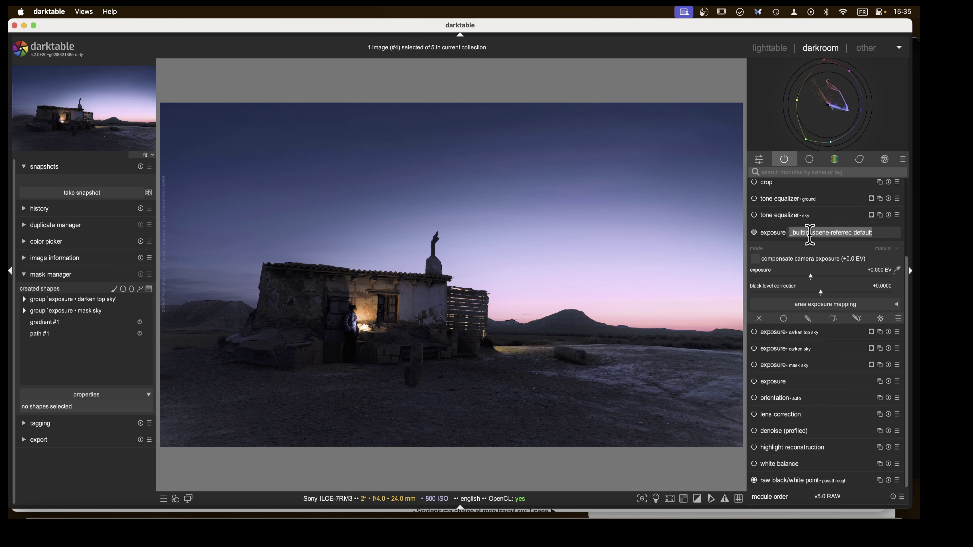
pyautogui.write('nd grad')
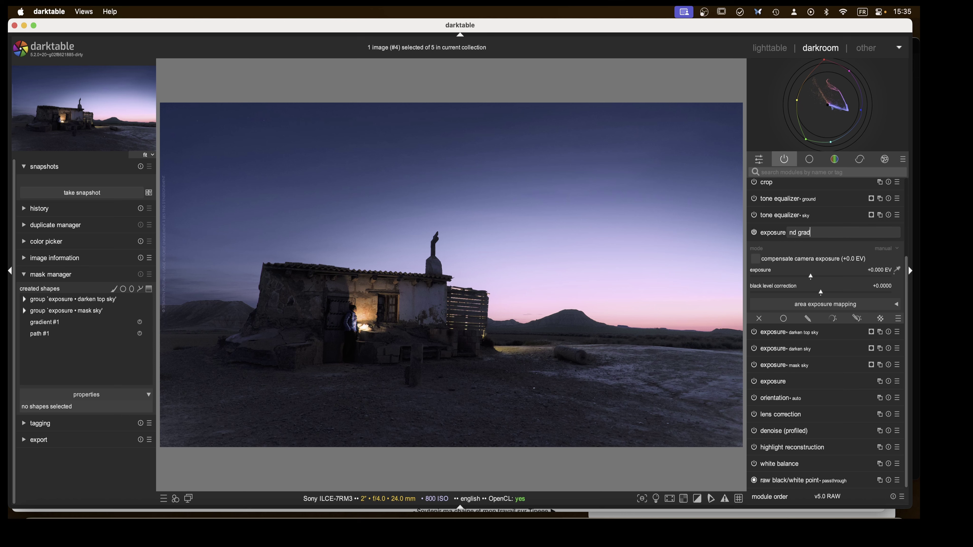
pyautogui.press('Return')
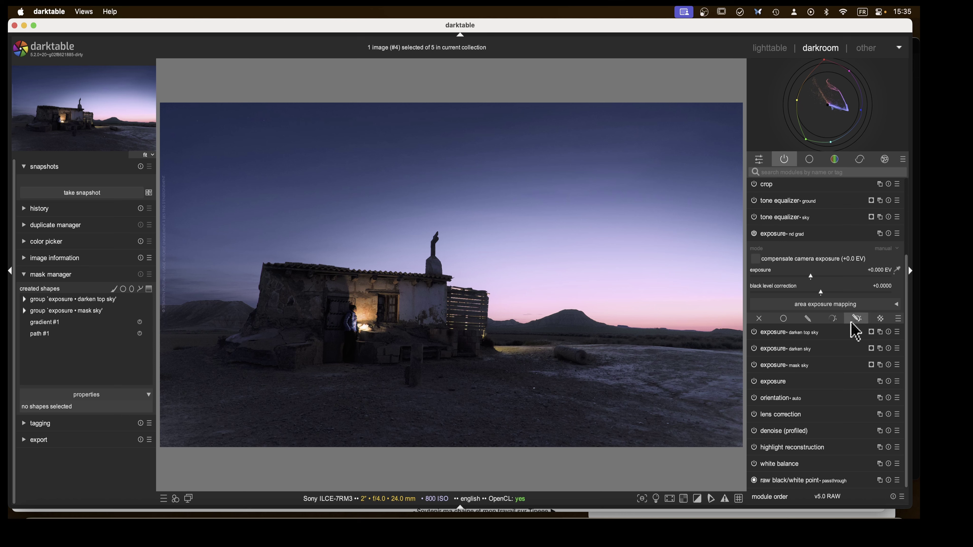
# - Enable a drawn and parametric mask for the nd grad exposure and place an upward-pointing gradient across the lower foreground
pyautogui.click(864, 318)
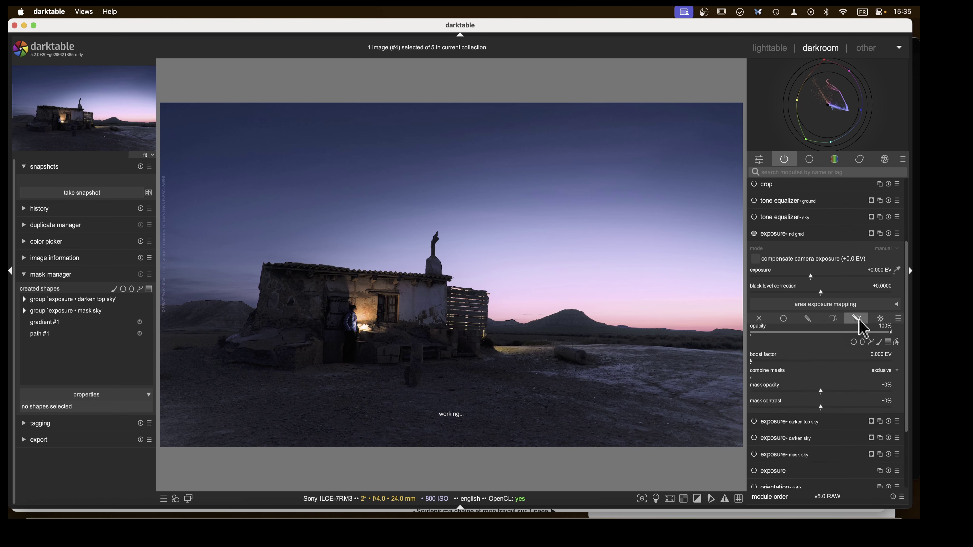
pyautogui.click(888, 339)
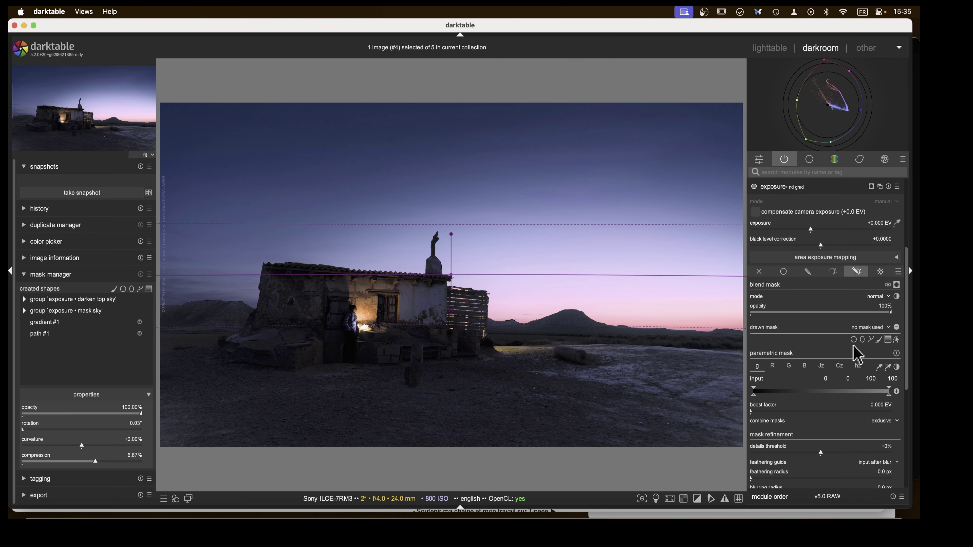
pyautogui.click(420, 414)
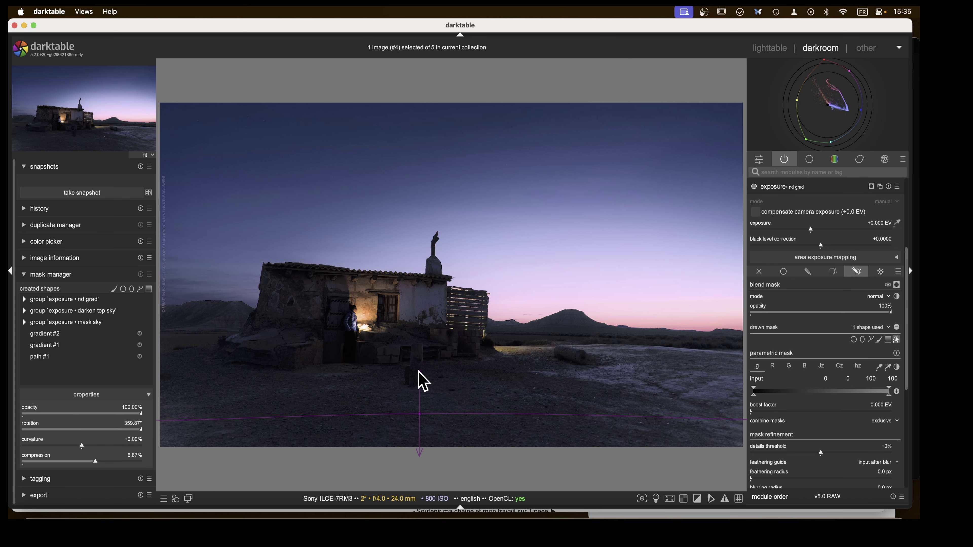
pyautogui.moveTo(419, 375); pyautogui.dragTo(419, 455)
pyautogui.moveTo(418, 415); pyautogui.dragTo(417, 425)
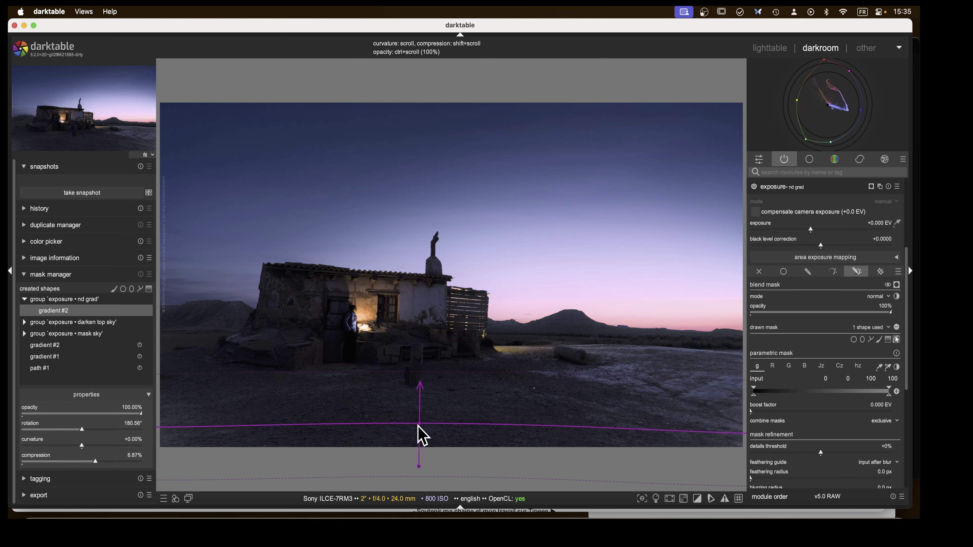
# - Display the nd grad mask, reduce the gradient's compression to 3.52%, and collapse the module
pyautogui.click(870, 187)
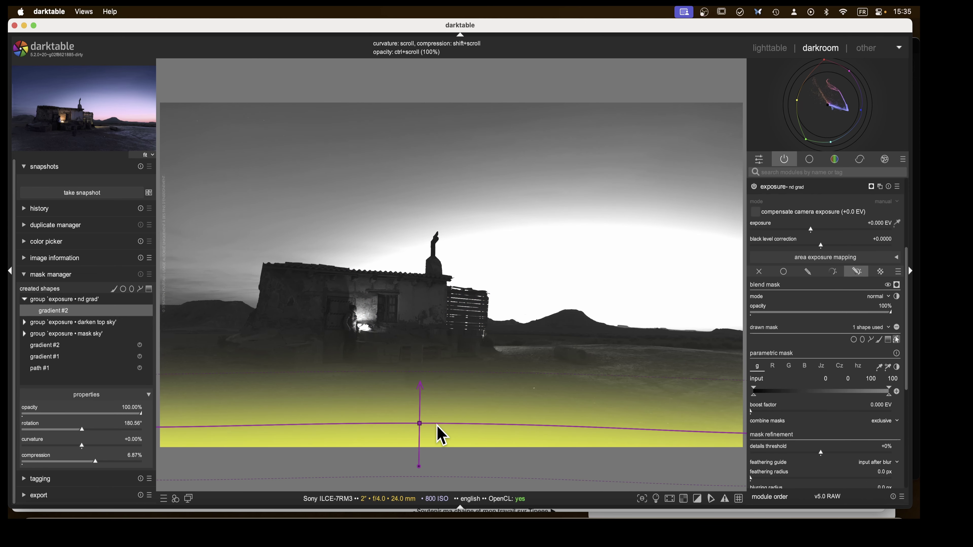
pyautogui.keyDown('shift'); pyautogui.scroll(-2, 441, 435); pyautogui.keyUp('shift')
pyautogui.keyDown('shift'); pyautogui.scroll(-1, 441, 435); pyautogui.keyUp('shift')
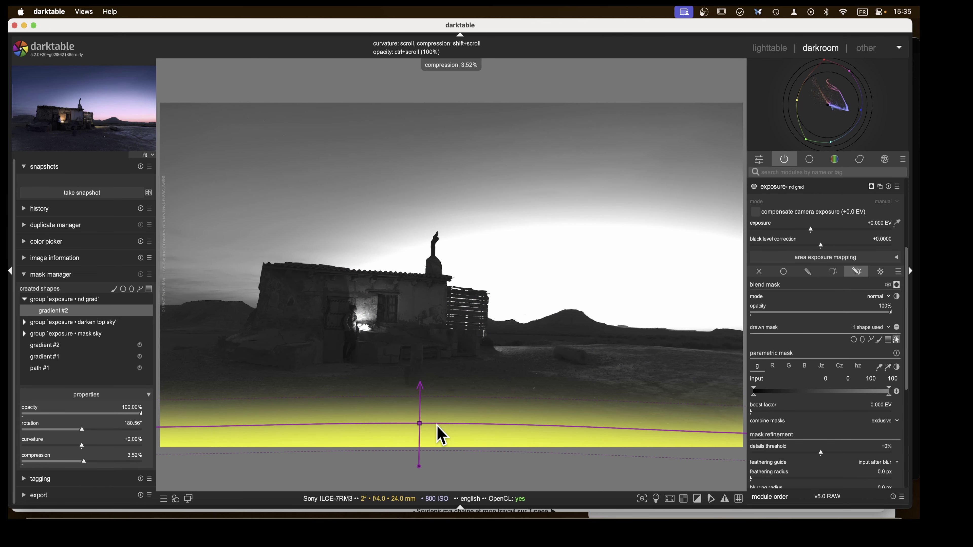
pyautogui.click(782, 187)
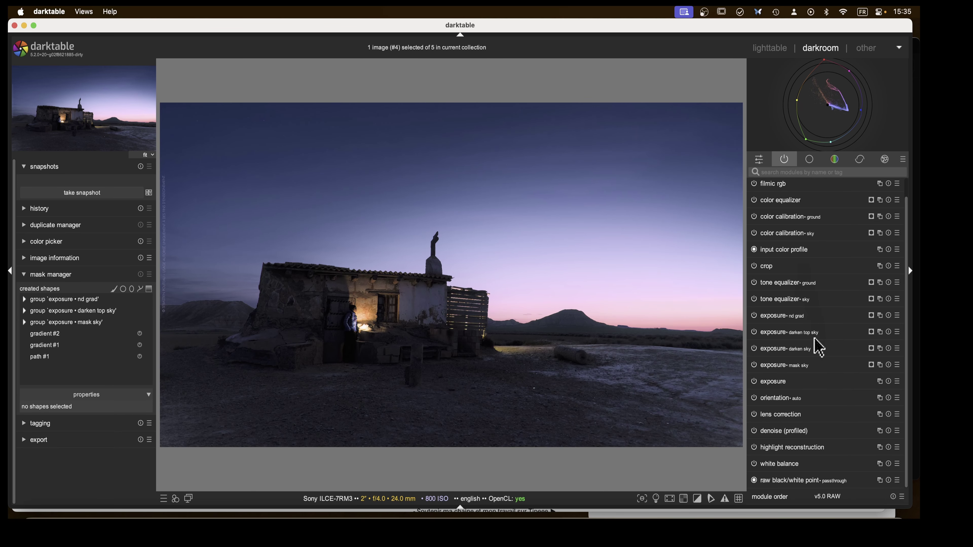
# - Lower the exposure of the nd grad module beyond -1 EV to darken the foreground, and collapse the module
pyautogui.click(780, 315)
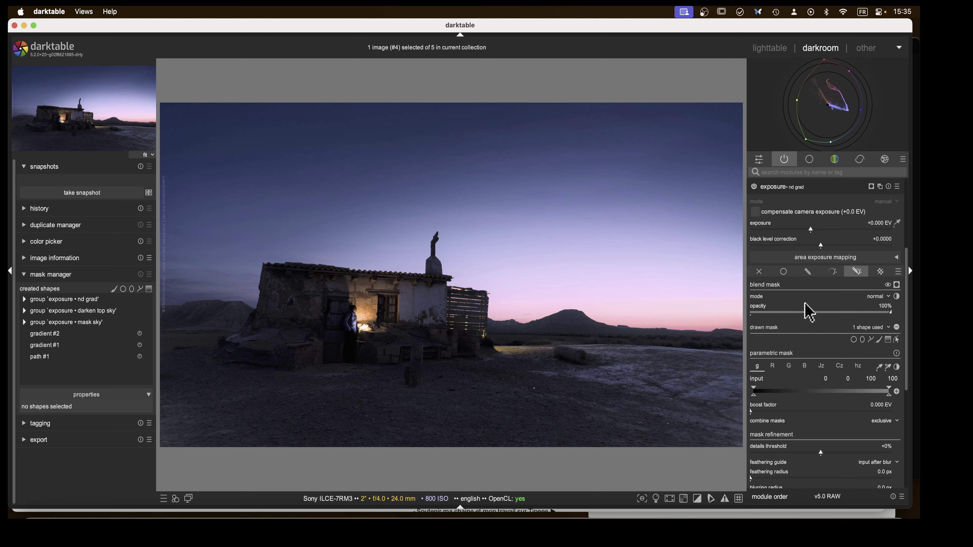
pyautogui.click(796, 230)
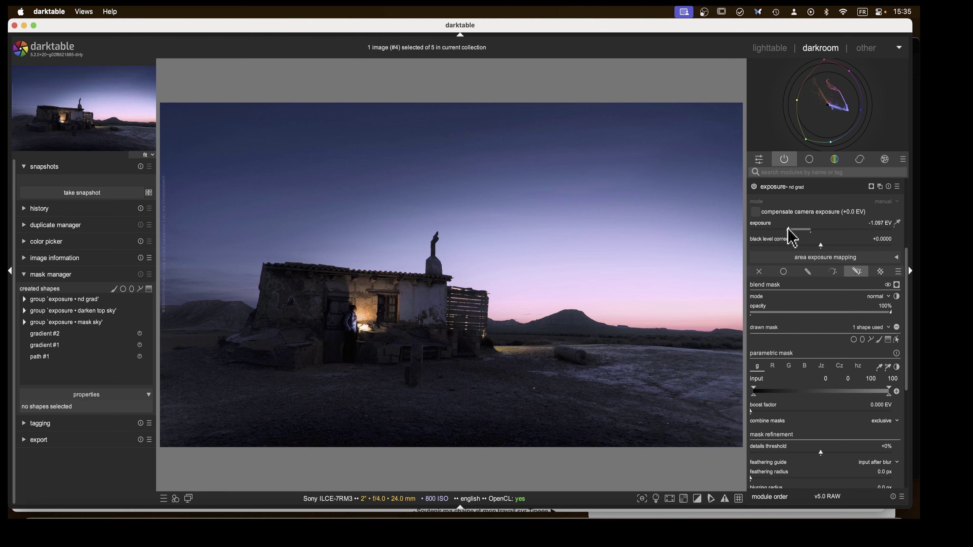
pyautogui.moveTo(789, 229); pyautogui.dragTo(777, 229)
pyautogui.click(774, 188)
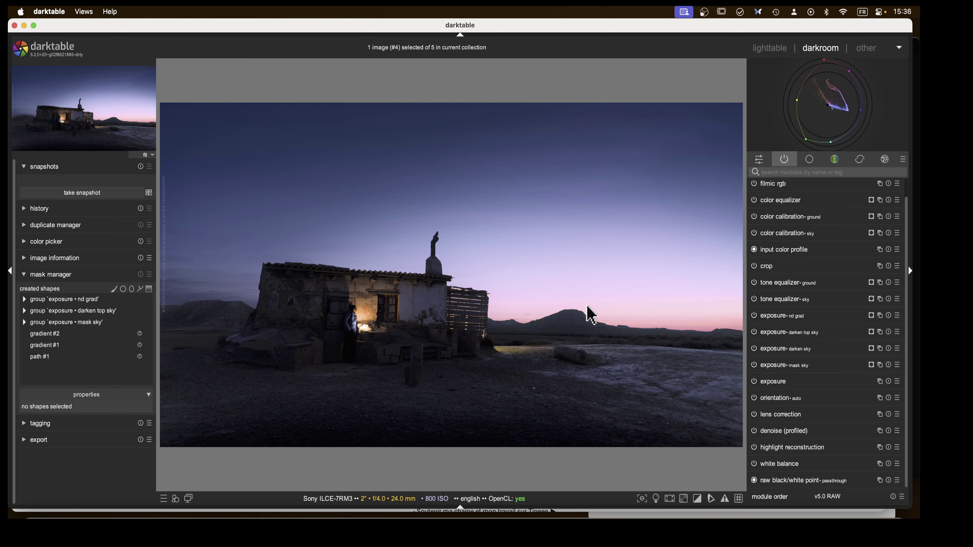
# - Apply the lc medium preset to the diffuse or sharpen module
pyautogui.click(861, 160)
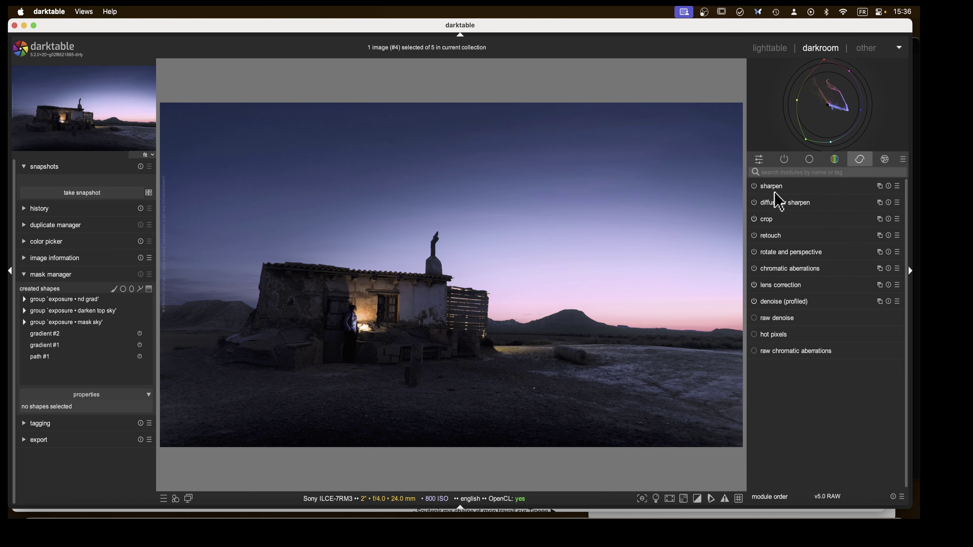
pyautogui.click(763, 204)
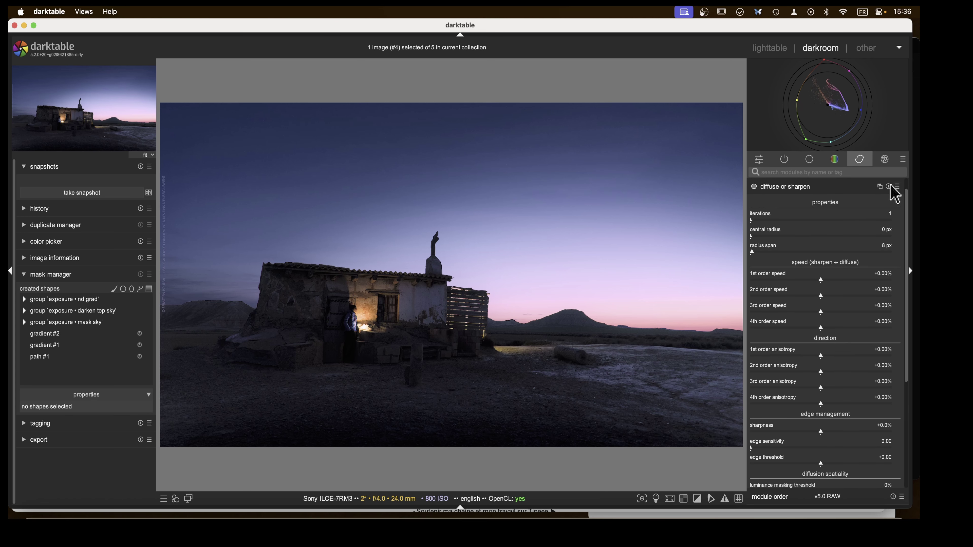
pyautogui.click(897, 187)
pyautogui.moveTo(885, 198)
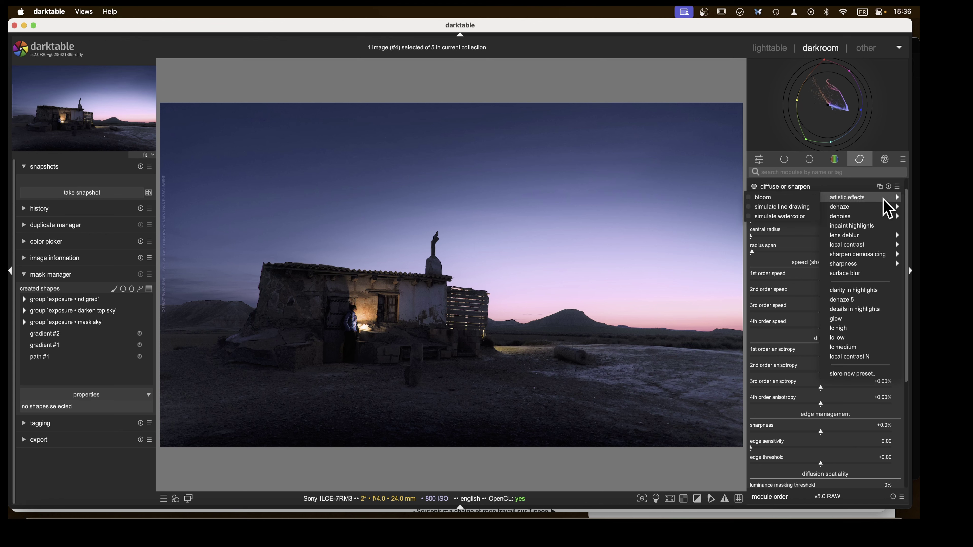
pyautogui.click(866, 347)
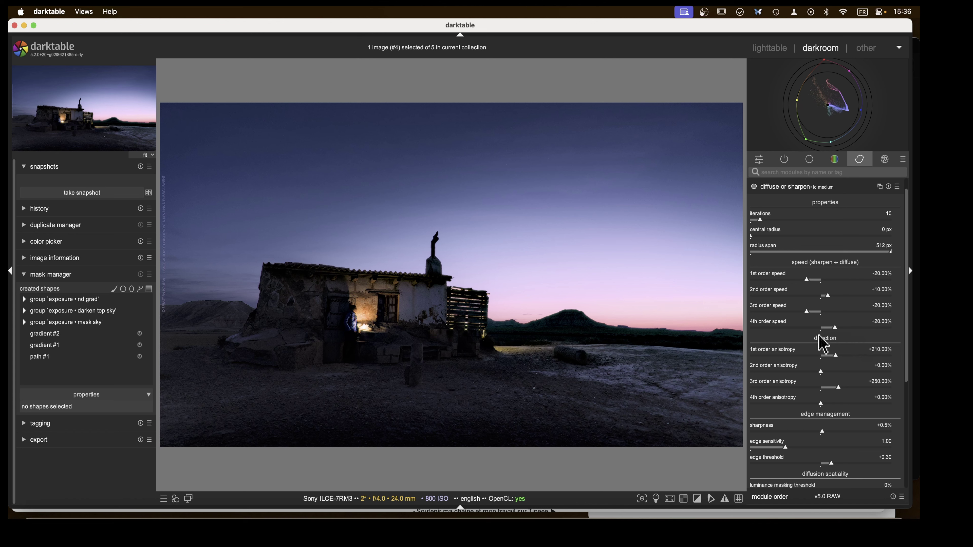
# - Restrict diffuse or sharpen to the ground with an inverted raster mask based on exposure mask sky
pyautogui.scroll(-1, 789, 312)
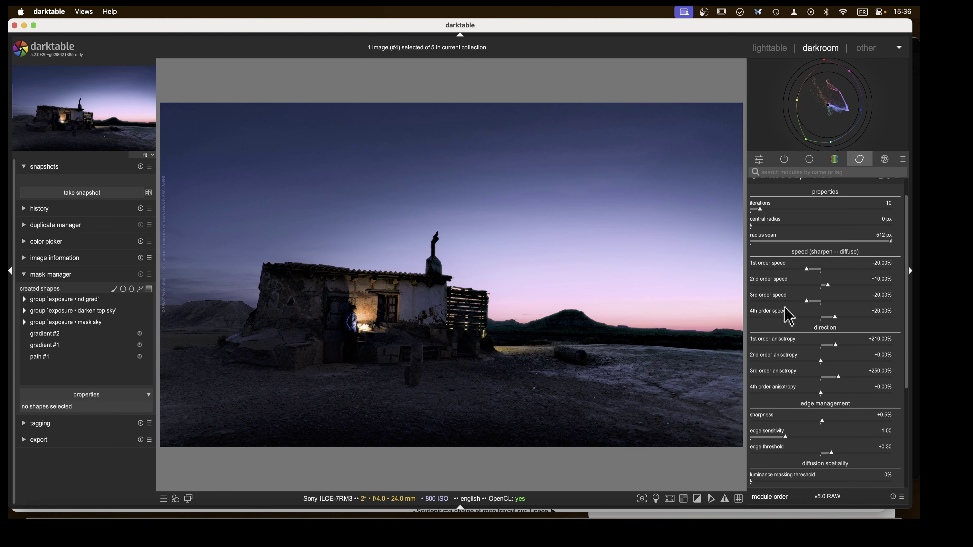
pyautogui.scroll(2, 793, 269)
pyautogui.scroll(-5, 792, 272)
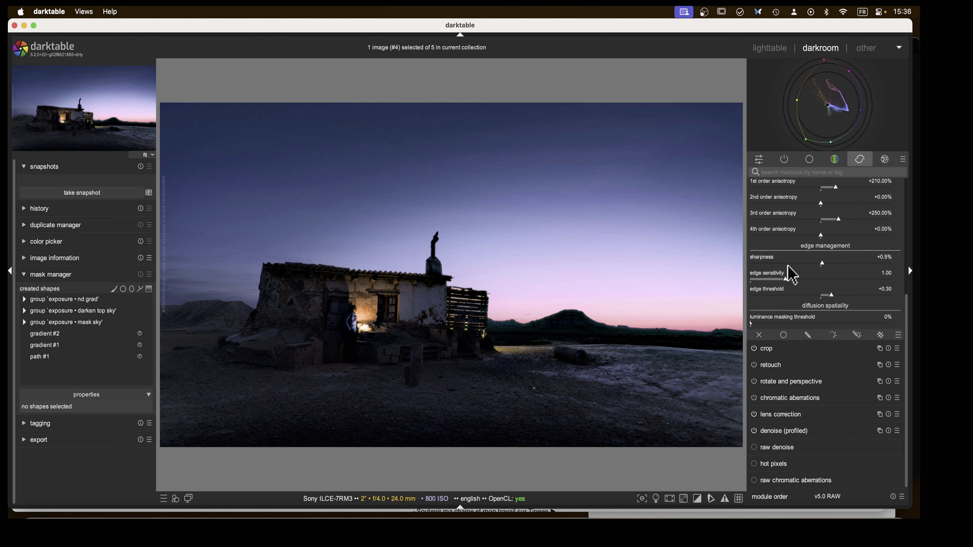
pyautogui.click(880, 333)
pyautogui.scroll(-2, 863, 366)
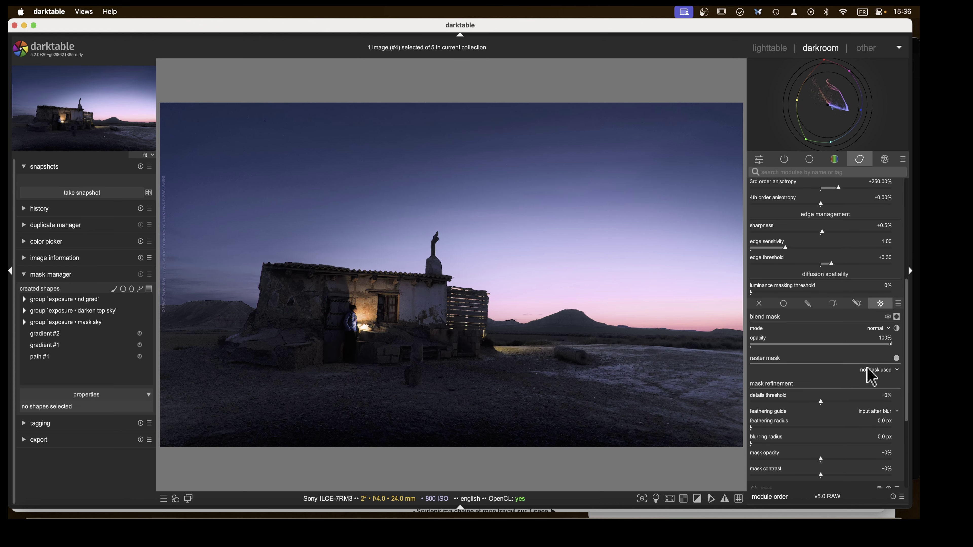
pyautogui.click(870, 371)
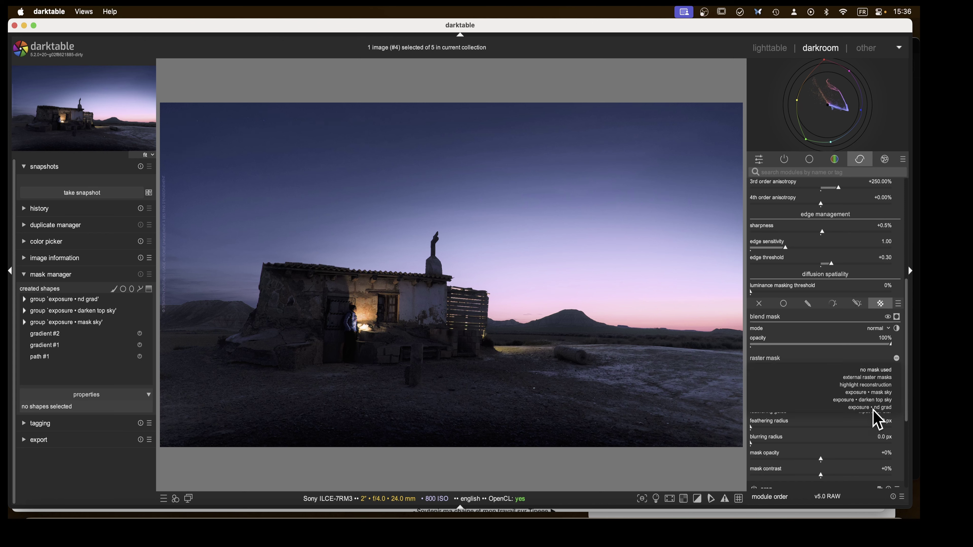
pyautogui.click(864, 393)
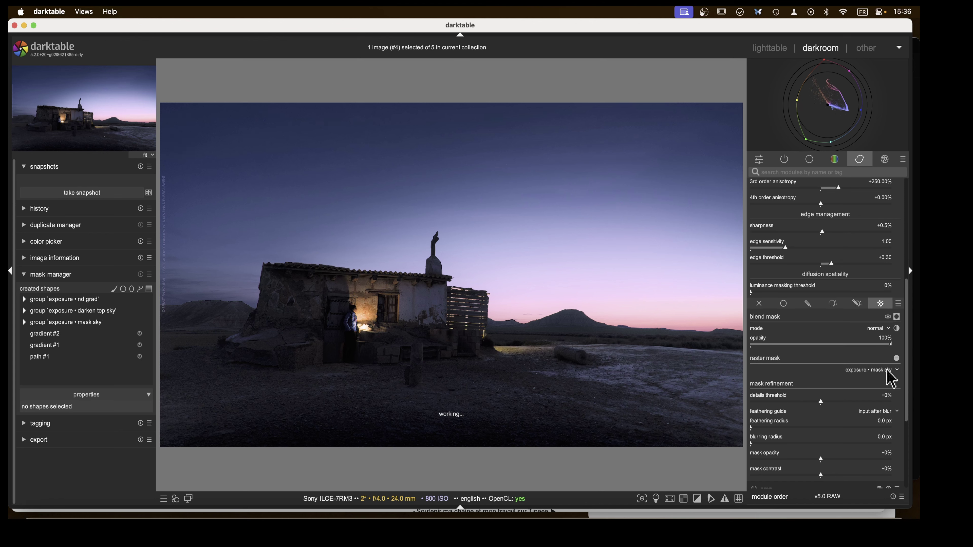
pyautogui.click(896, 359)
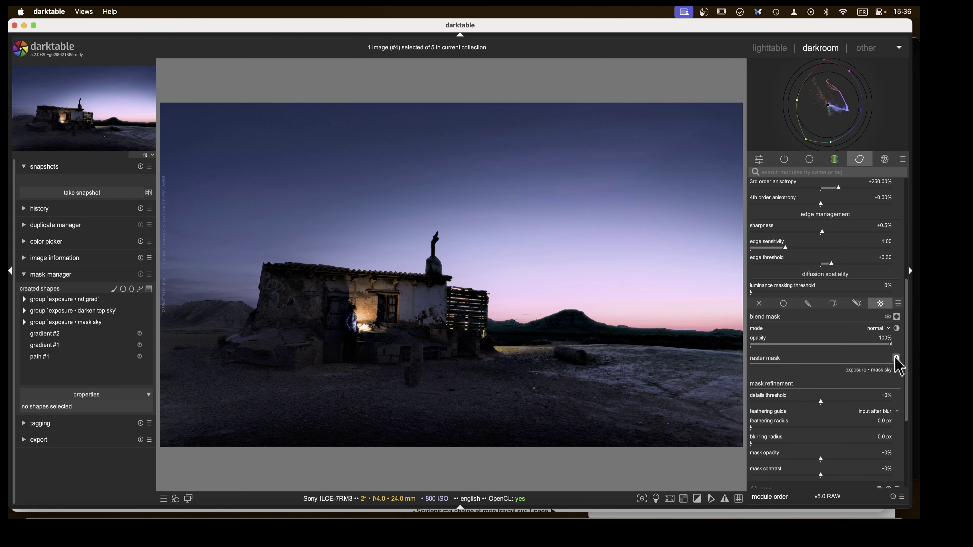
# - Try a blend opacity of 28% for the diffuse or sharpen module
pyautogui.scroll(3, 803, 322)
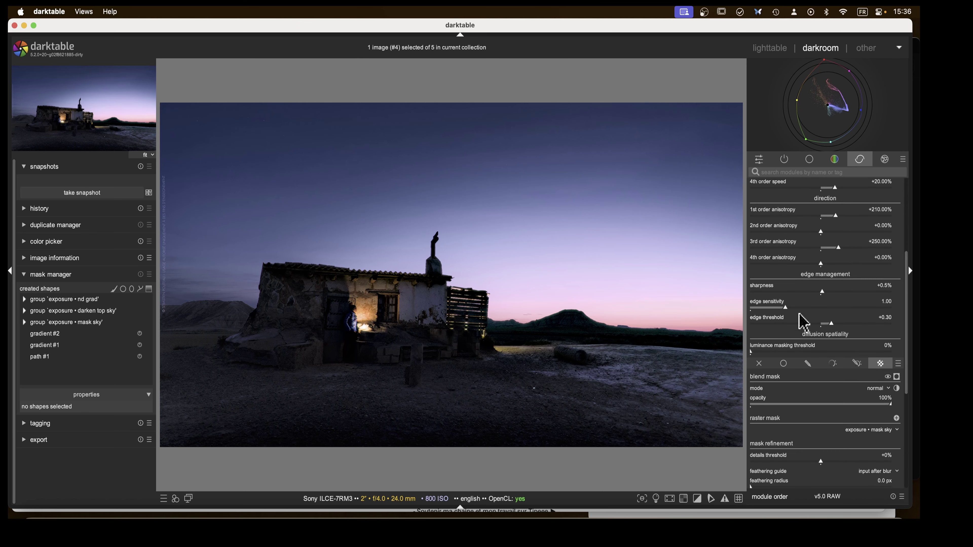
pyautogui.click(790, 384)
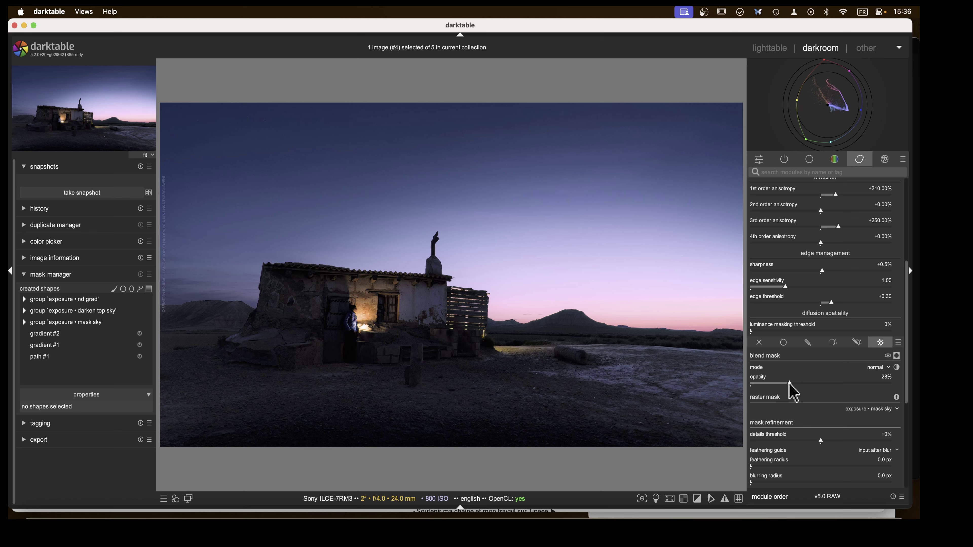
pyautogui.scroll(5, 808, 395)
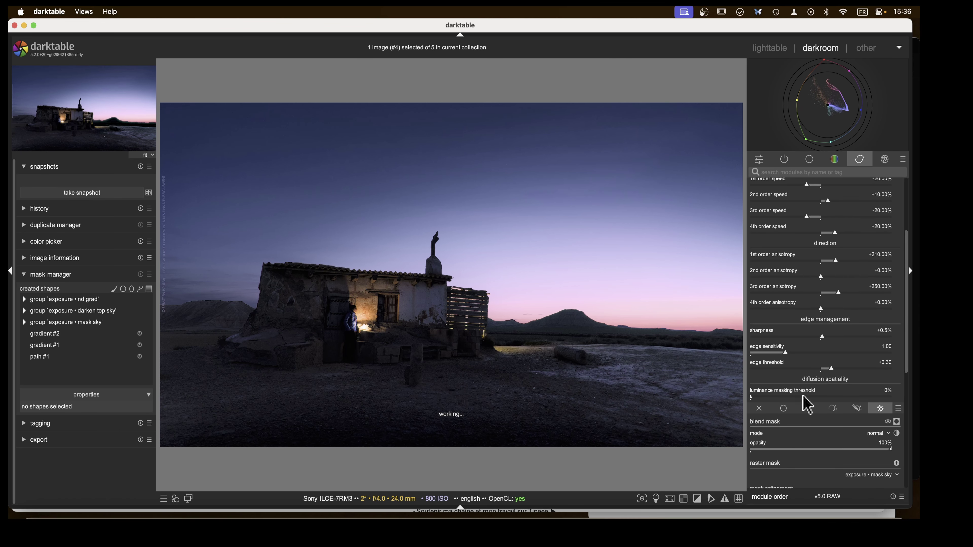
# - Set the diffuse or sharpen iterations to 5, compare the image without the module, and collapse it
pyautogui.scroll(6, 806, 402)
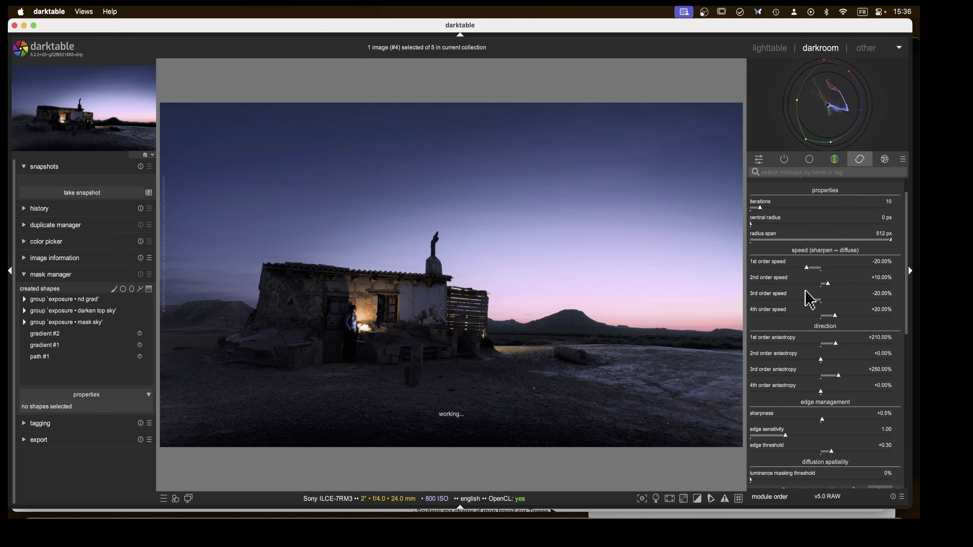
pyautogui.rightClick(760, 208)
pyautogui.write('5')
pyautogui.press('Return')
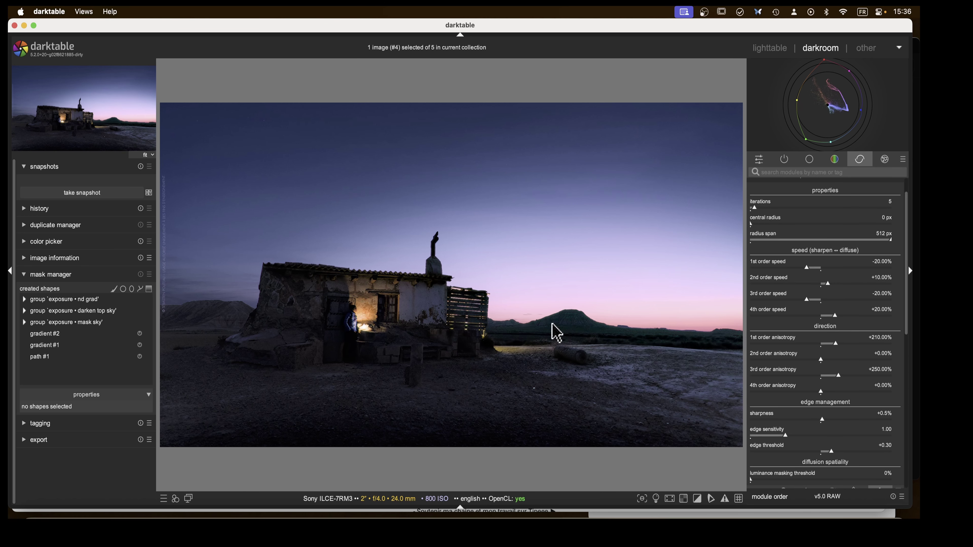
pyautogui.scroll(5, 838, 261)
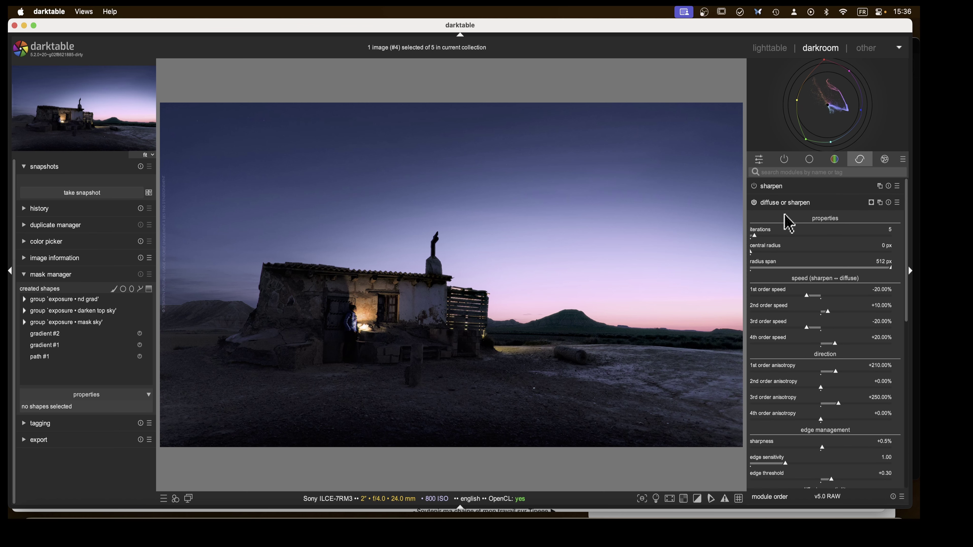
pyautogui.click(776, 203)
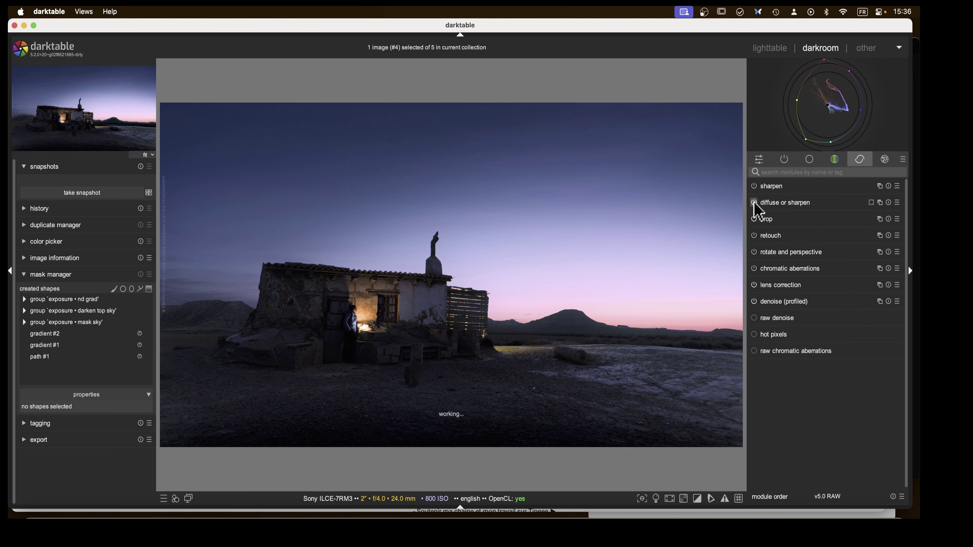
pyautogui.click(783, 204)
pyautogui.click(771, 187)
# - Enable the contrast equalizer and restrict it to the ground with an inverted raster mask based on exposure mask sky
pyautogui.click(812, 160)
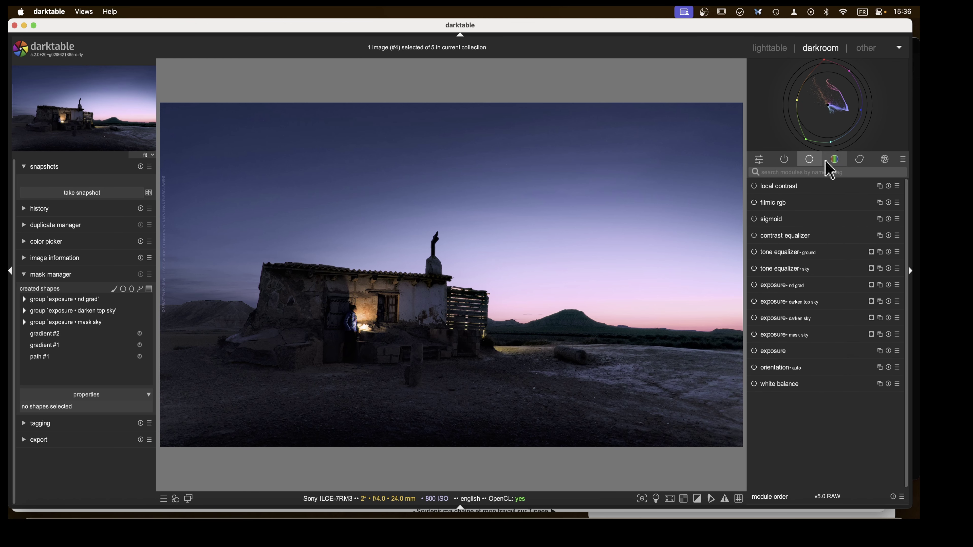
pyautogui.click(756, 235)
pyautogui.click(881, 334)
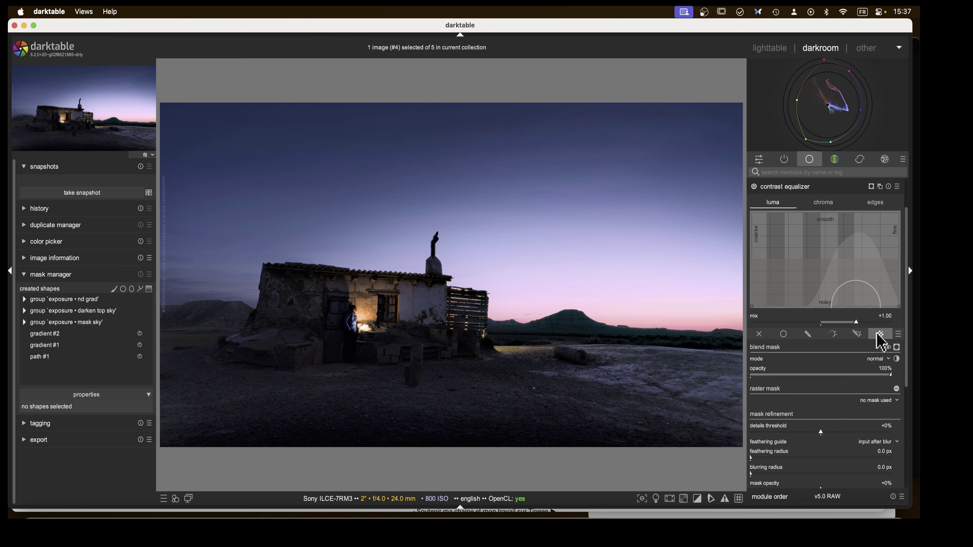
pyautogui.click(879, 404)
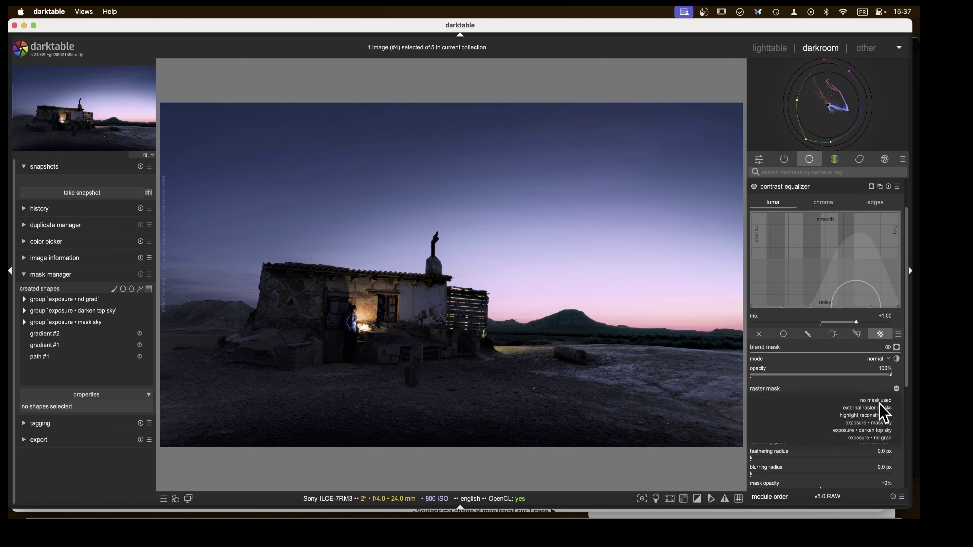
pyautogui.click(874, 423)
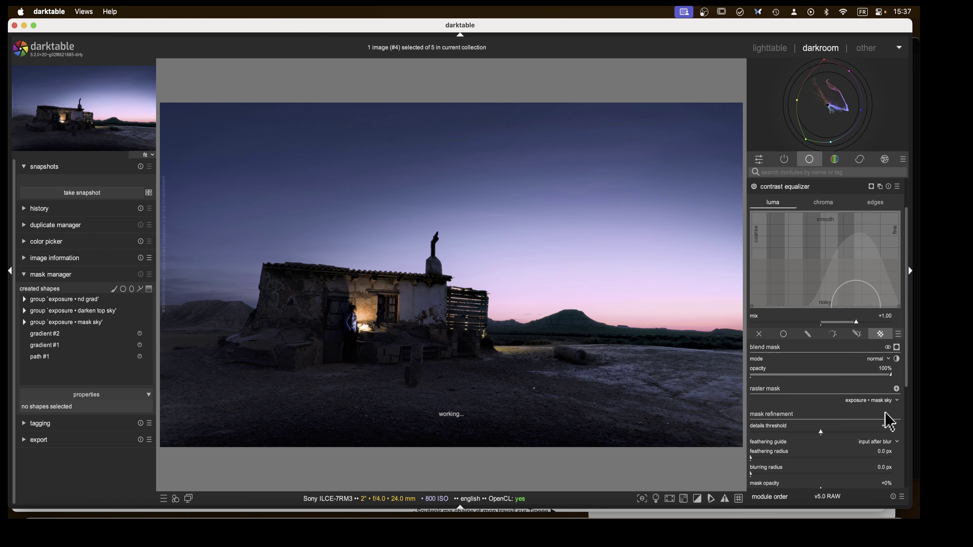
pyautogui.click(871, 187)
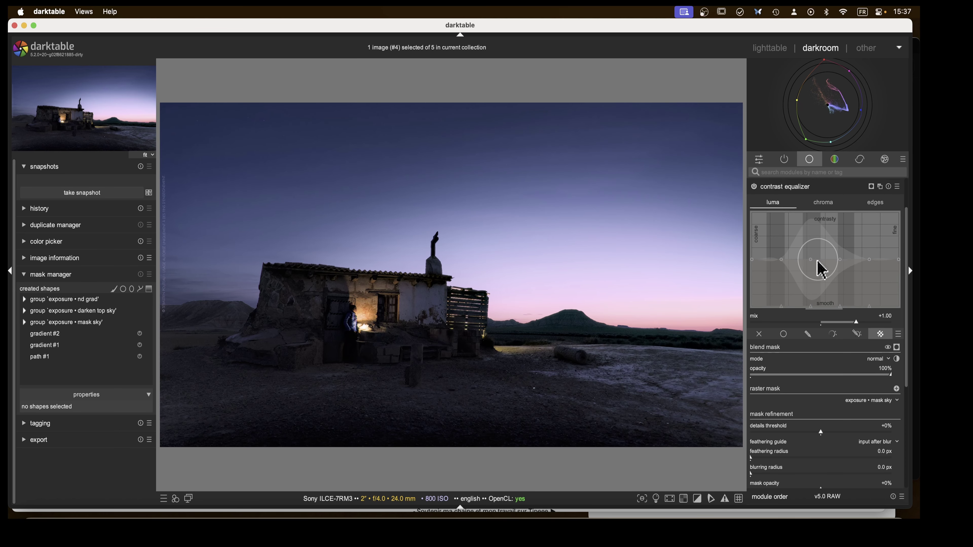
# - Widen the contrast equalizer's curve influence, try a strong luma boost, reset it, and raise the whole luma curve only slightly
pyautogui.scroll(-7, 815, 269)
pyautogui.scroll(-5, 817, 269)
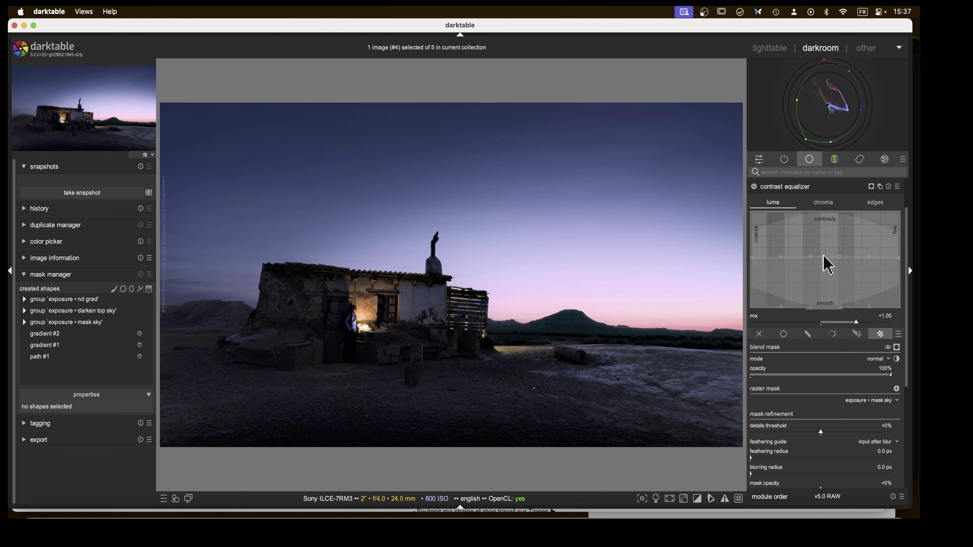
pyautogui.moveTo(823, 256); pyautogui.dragTo(823, 236)
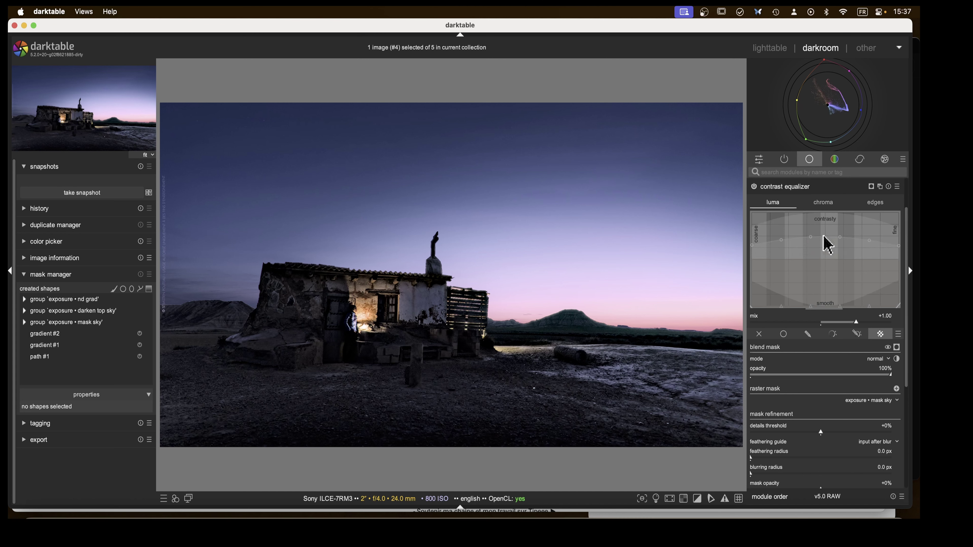
pyautogui.doubleClick(827, 245)
pyautogui.moveTo(822, 257); pyautogui.dragTo(824, 255)
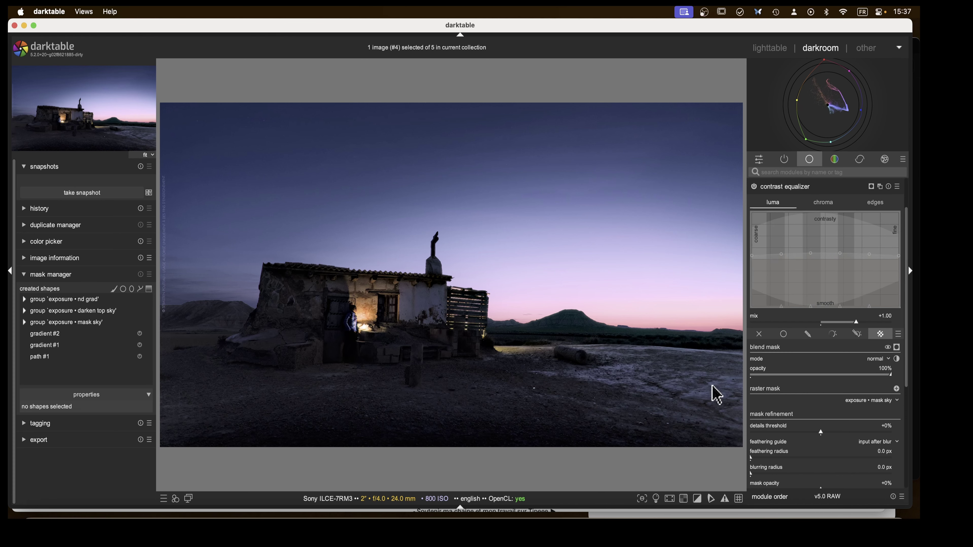
# - Compare the image without the contrast equalizer, set its blend opacity to 54%, and collapse the module
pyautogui.click(767, 187)
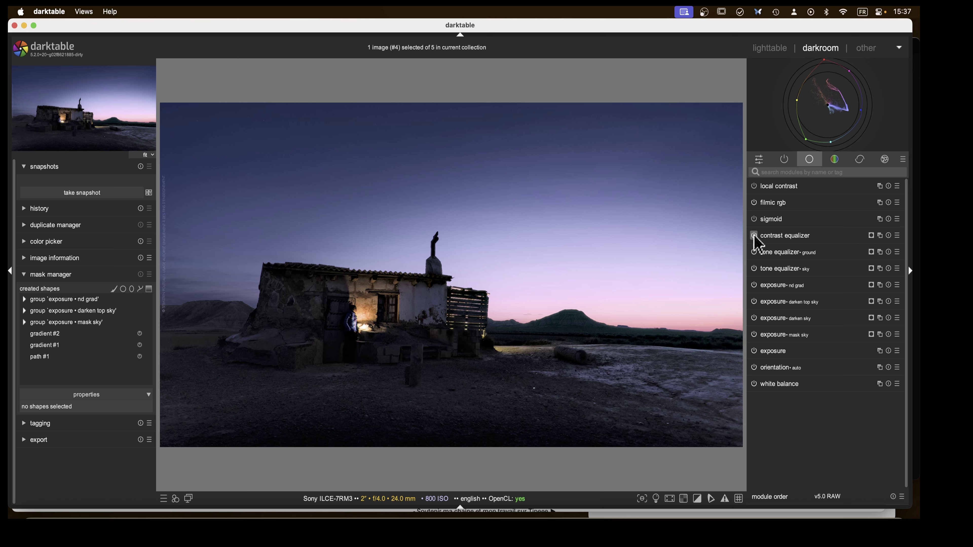
pyautogui.click(774, 236)
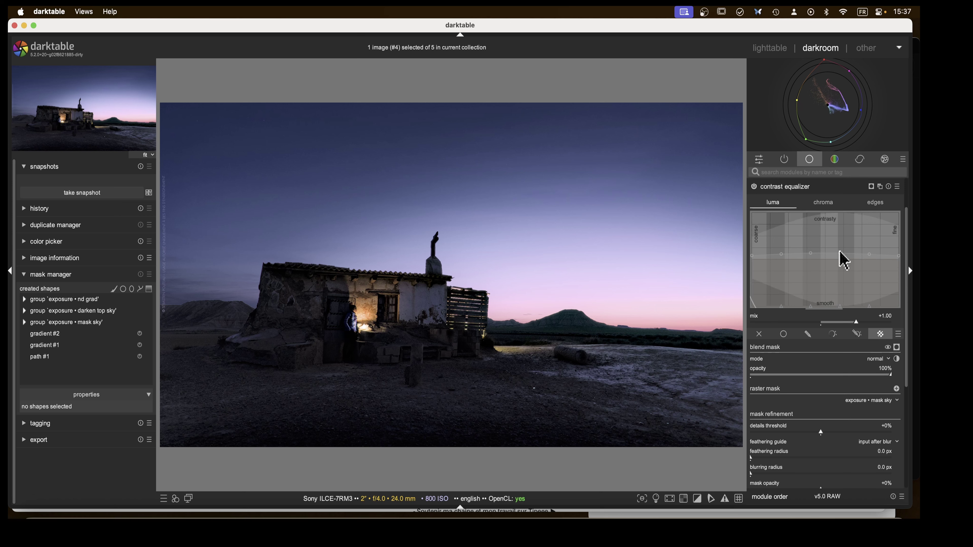
pyautogui.click(883, 376)
pyautogui.moveTo(883, 374); pyautogui.dragTo(826, 375)
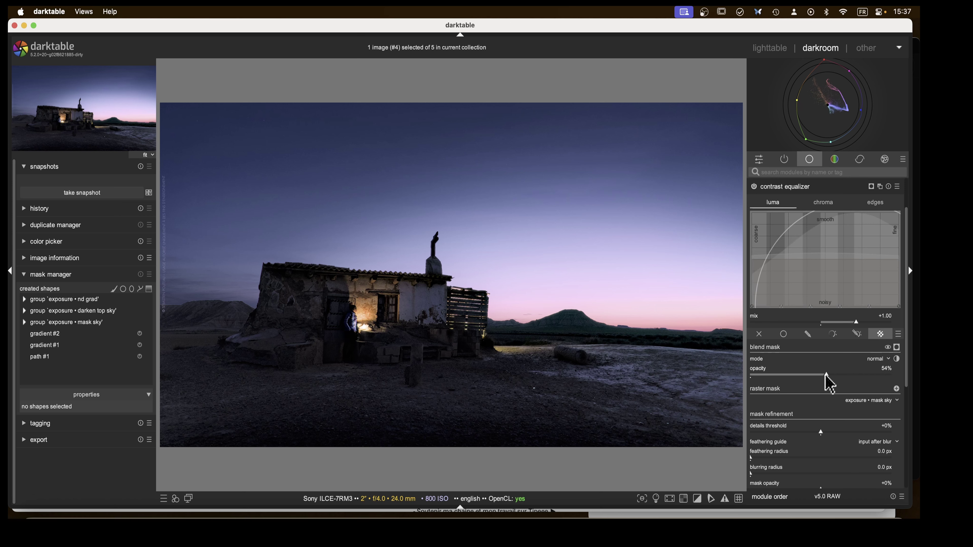
pyautogui.click(773, 187)
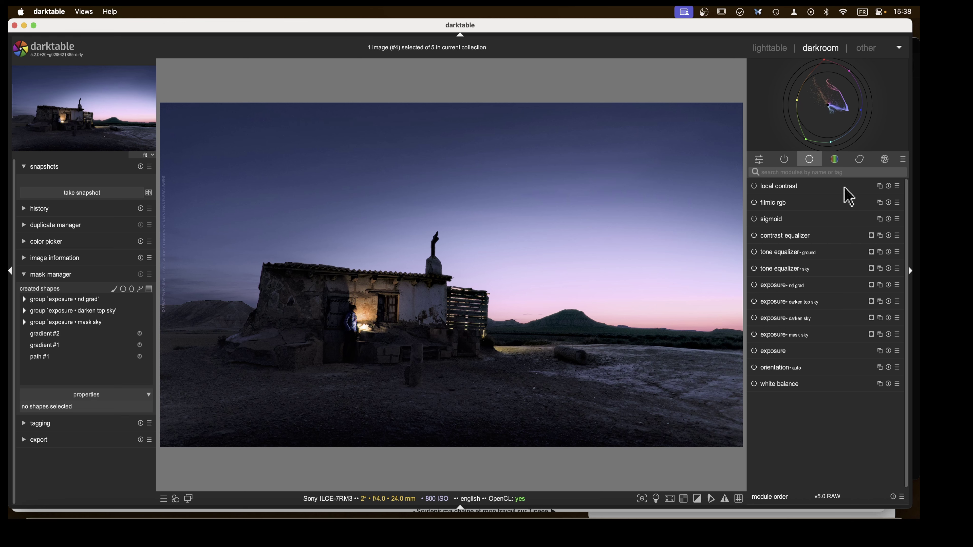
# - Heal the bright spot on the ground in front of the hut with a retouch circle
pyautogui.click(858, 160)
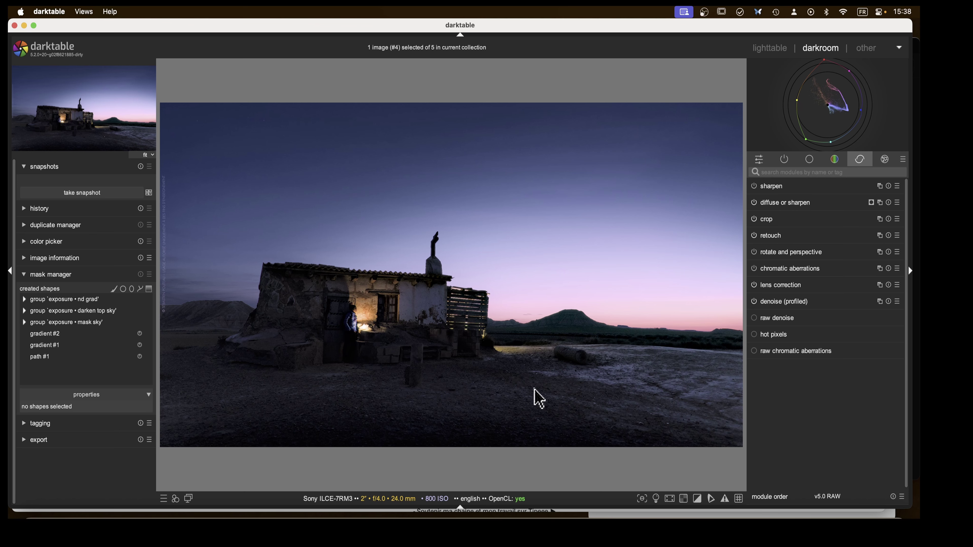
pyautogui.scroll(5, 538, 401)
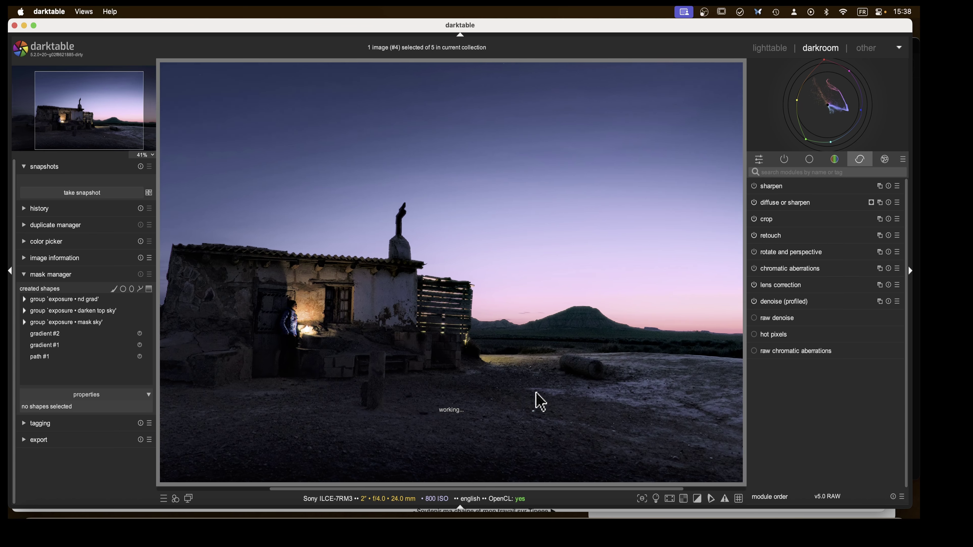
pyautogui.moveTo(542, 406); pyautogui.dragTo(602, 267)
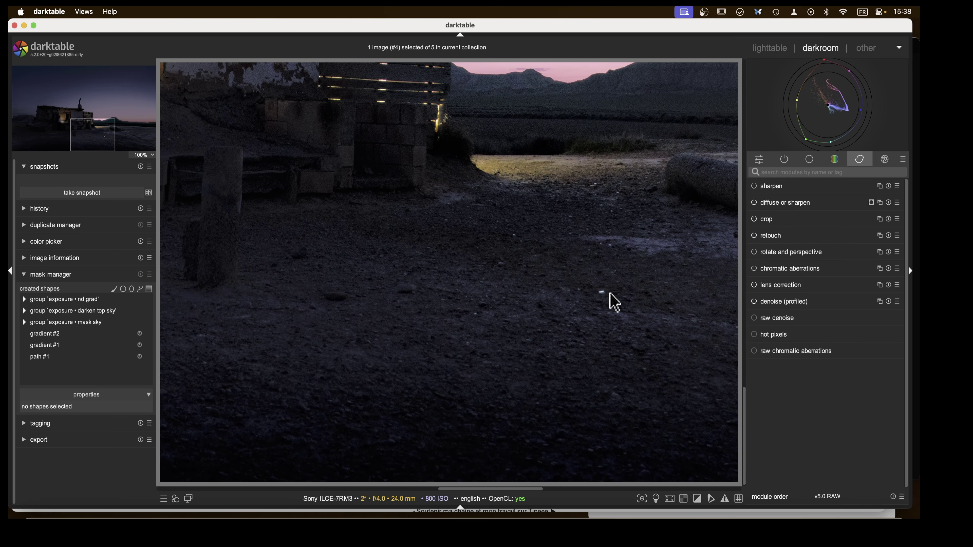
pyautogui.click(771, 236)
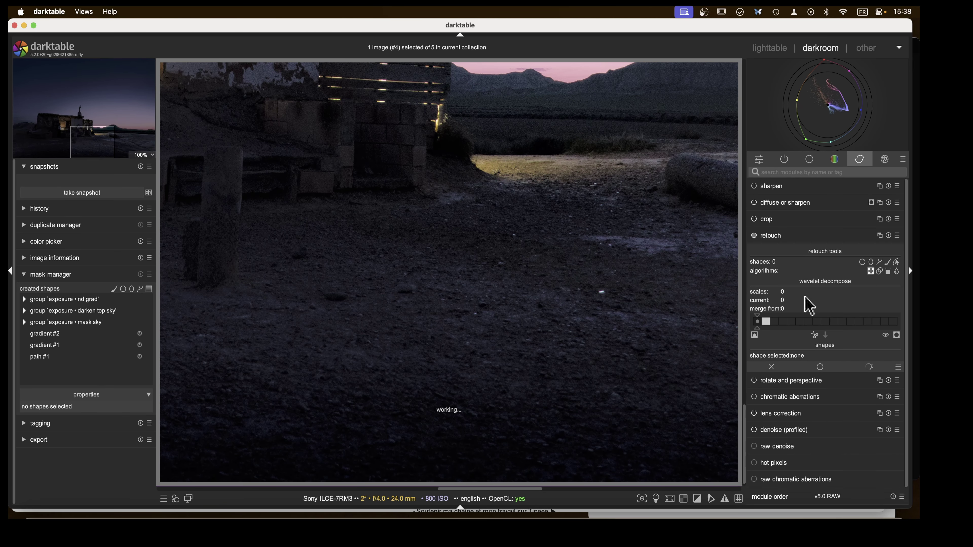
pyautogui.click(862, 263)
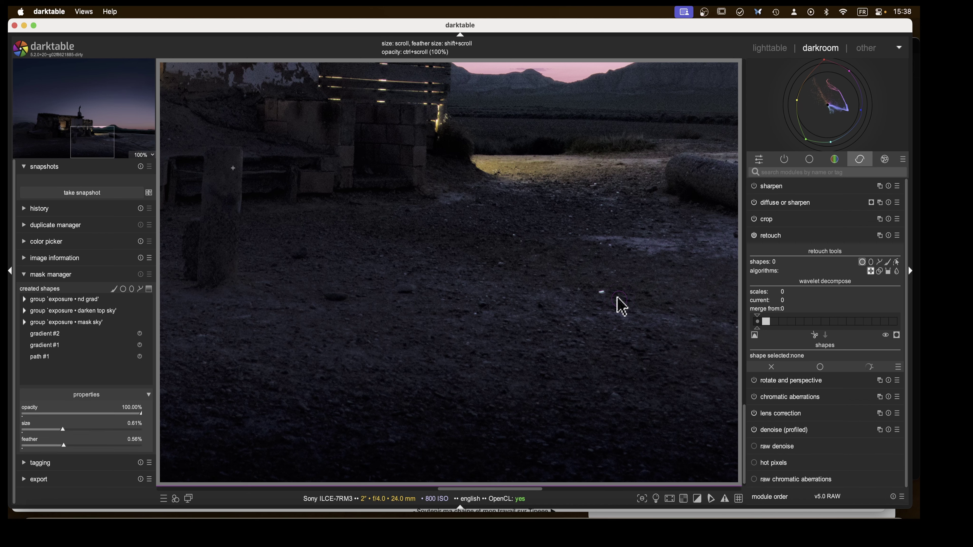
pyautogui.click(602, 292)
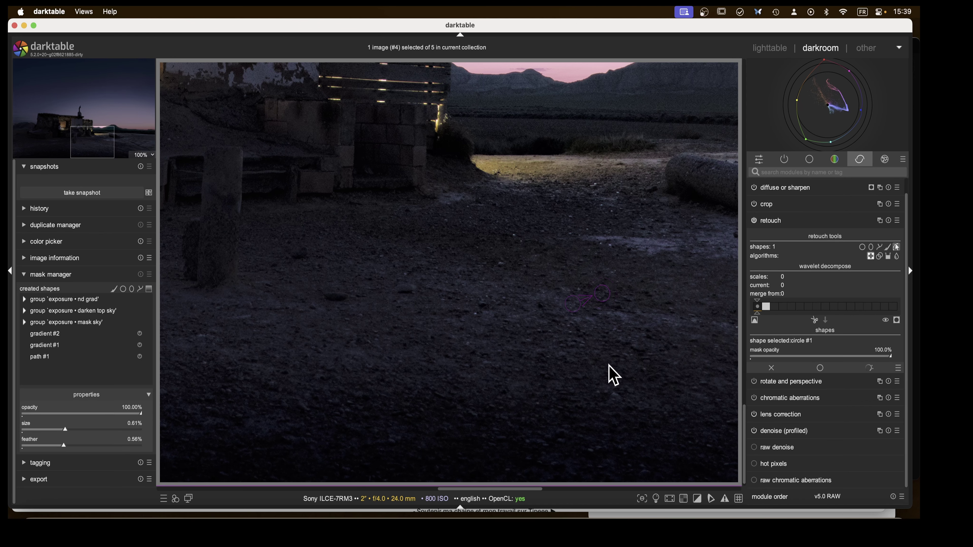
# - Heal the bright spot on the ground below the fallen log with another circle and delete the stray extra circle
pyautogui.moveTo(92, 142); pyautogui.dragTo(114, 143)
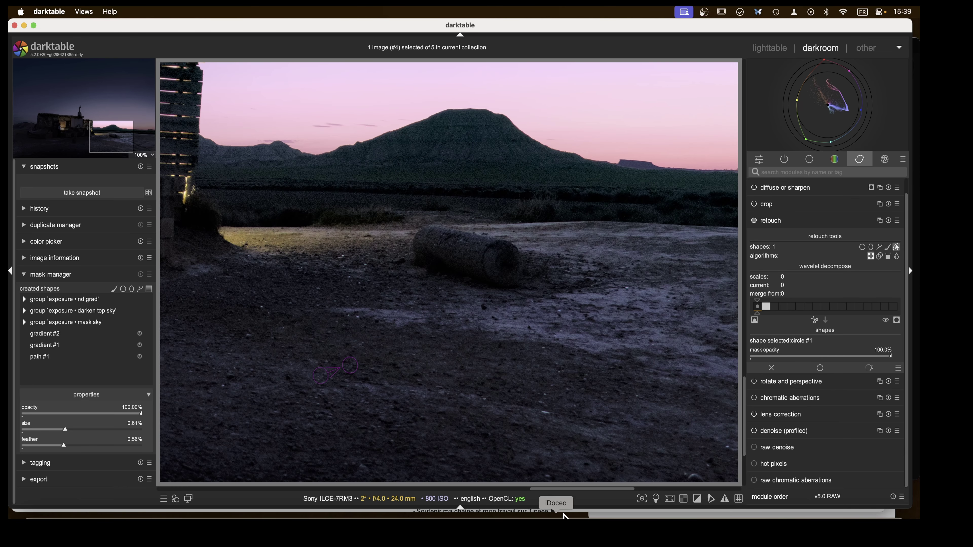
pyautogui.click(862, 247)
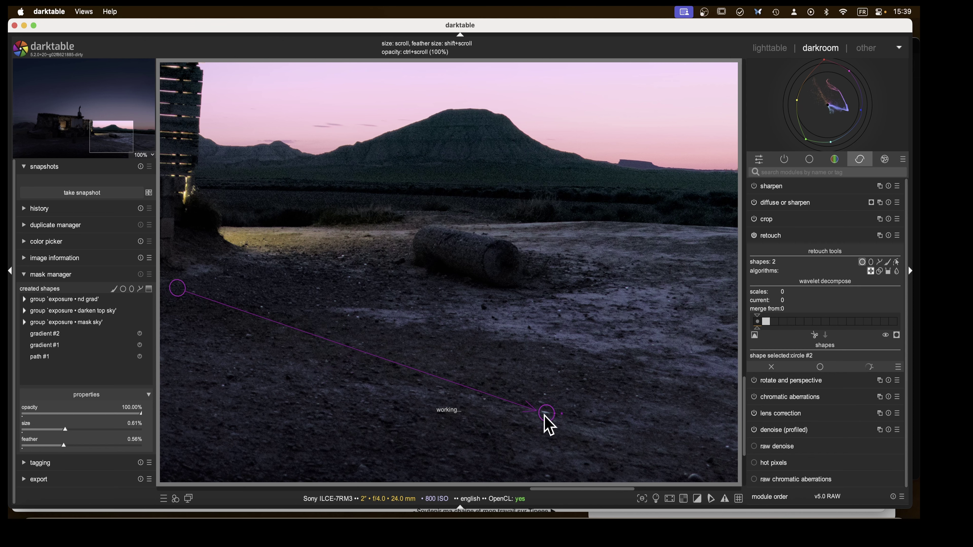
pyautogui.click(534, 414)
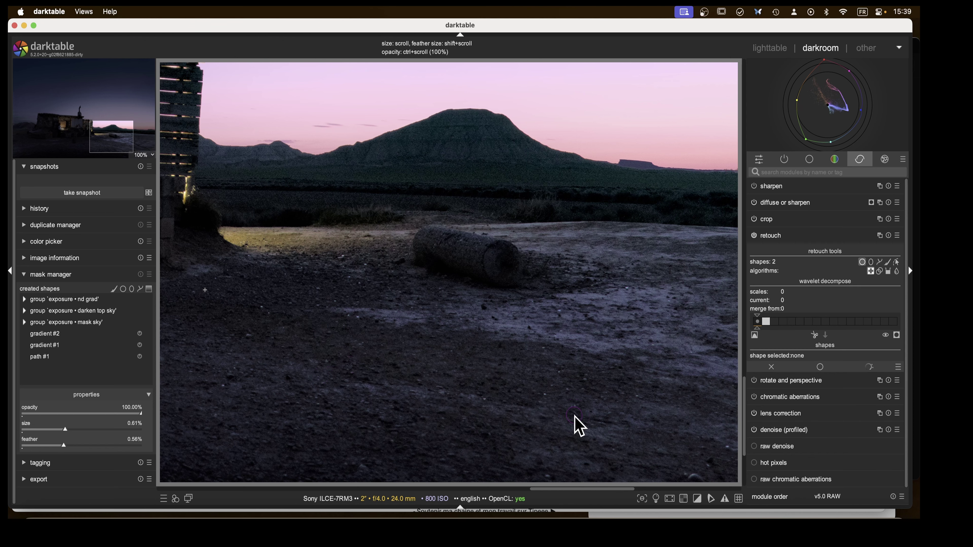
pyautogui.click(361, 319)
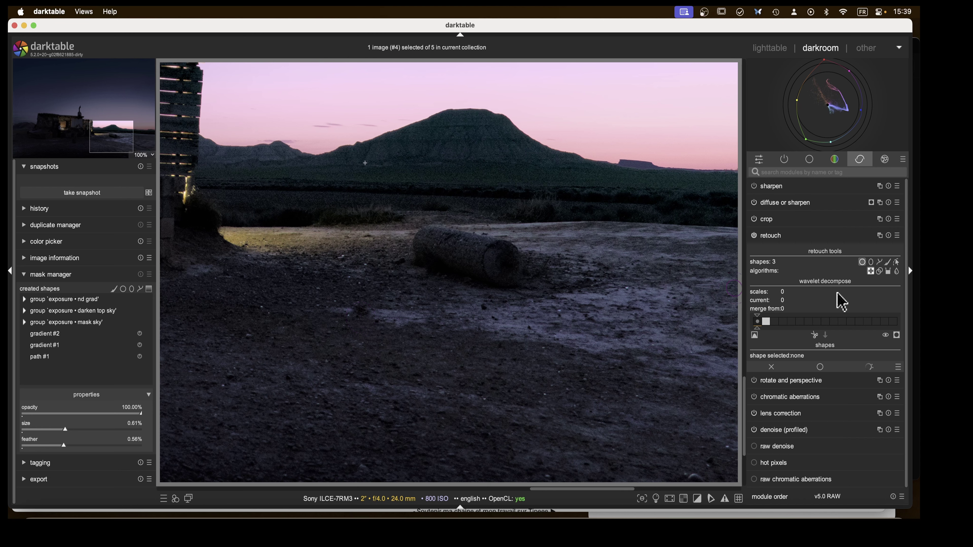
pyautogui.rightClick(363, 326)
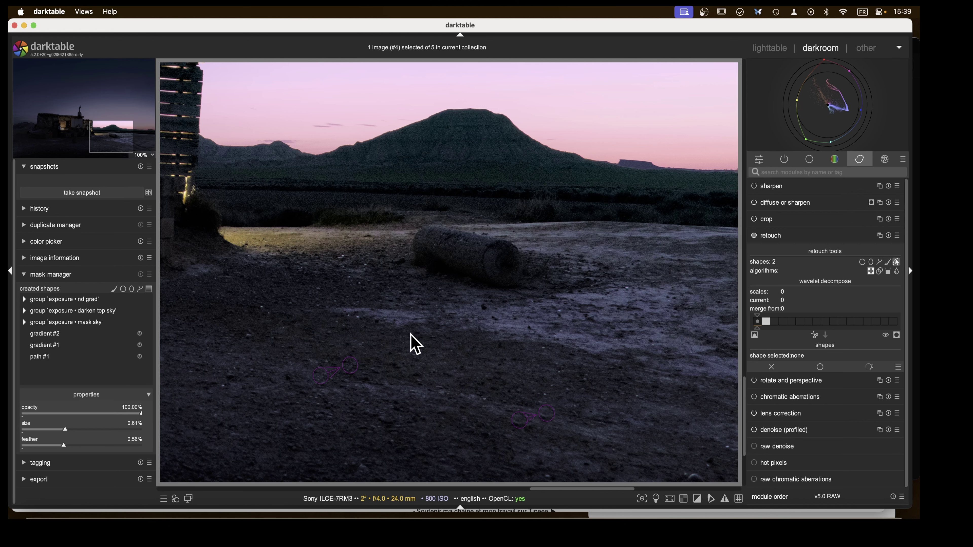
# - Heal a spot on the ground in front of the standing figure with a circle of size 0.49%
pyautogui.moveTo(119, 147); pyautogui.dragTo(56, 146)
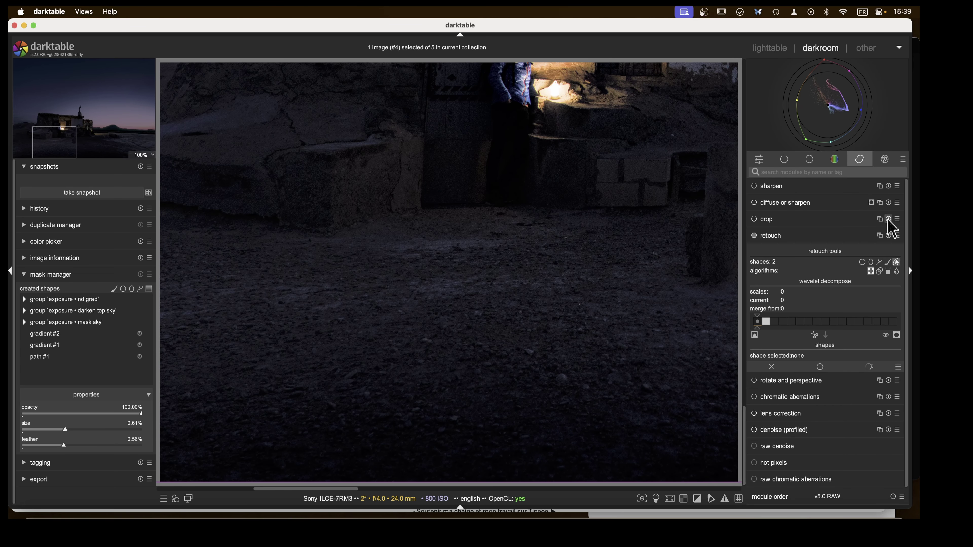
pyautogui.click(863, 262)
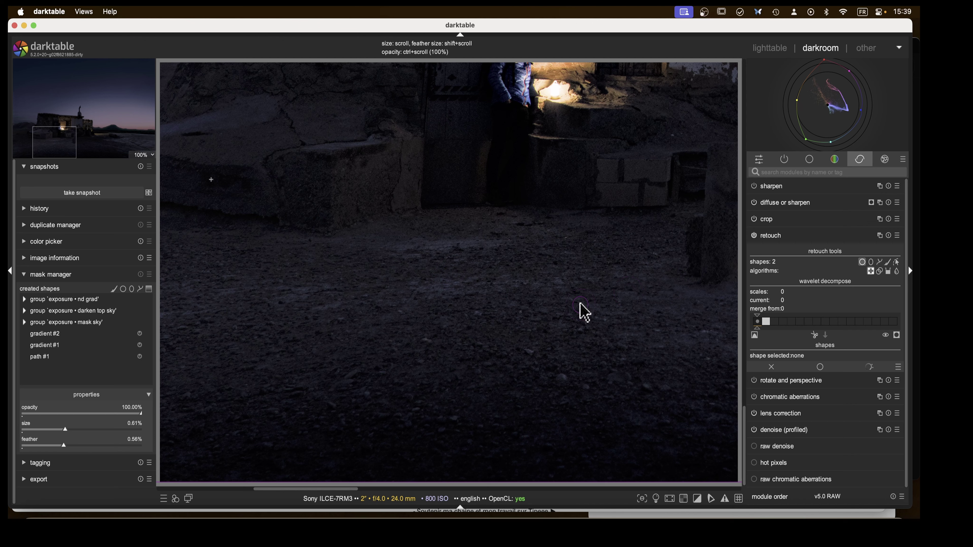
pyautogui.scroll(1, 582, 313)
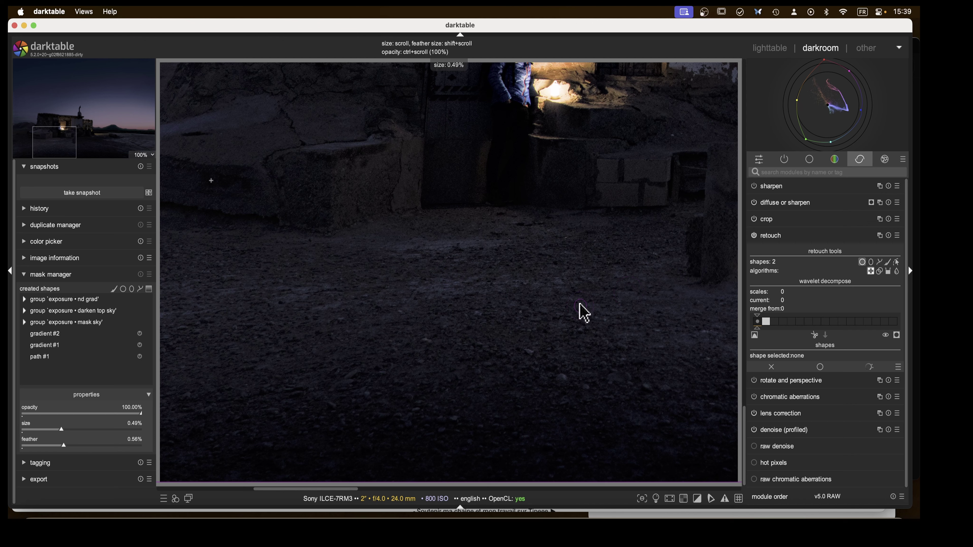
pyautogui.click(580, 304)
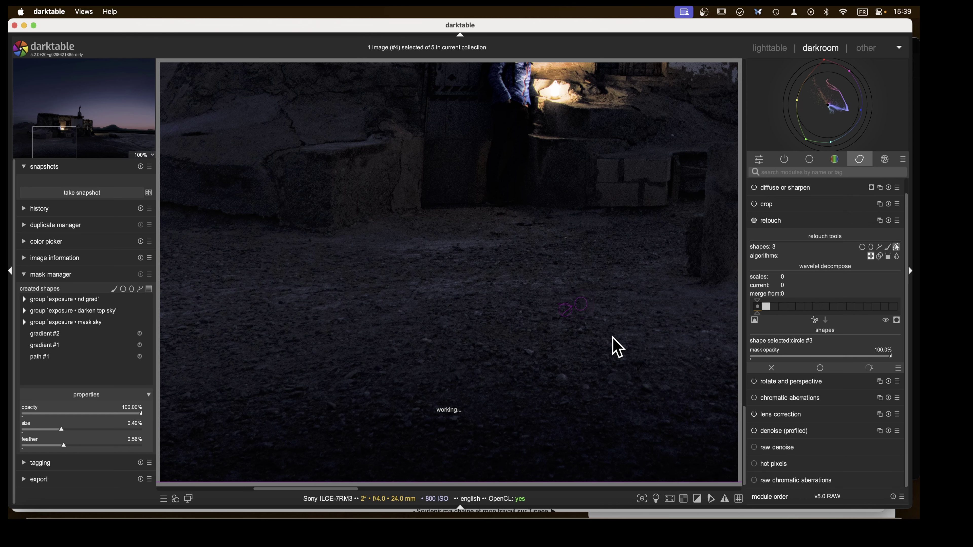
# - Heal two more spots on the ground just below the standing figure, deleting the stray circle between them
pyautogui.click(862, 247)
pyautogui.click(510, 240)
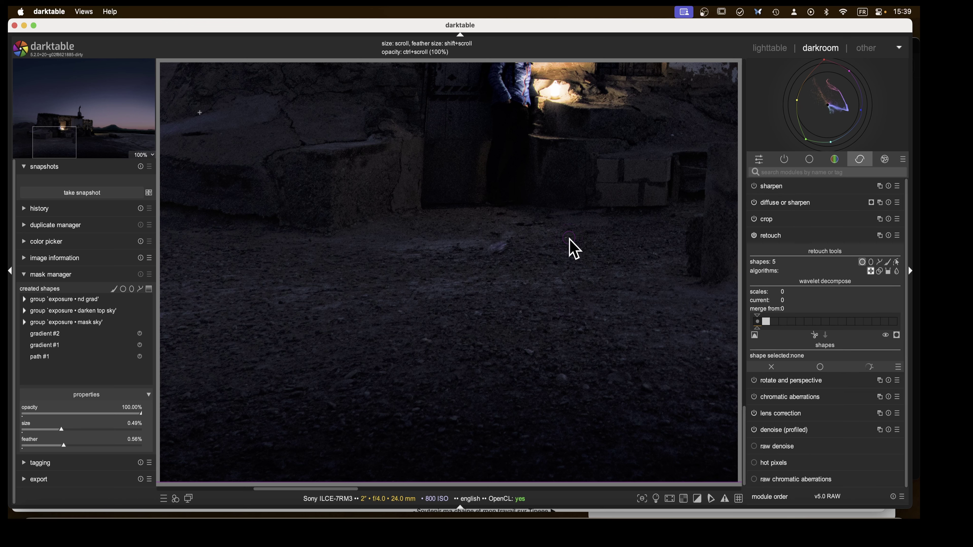
pyautogui.click(896, 262)
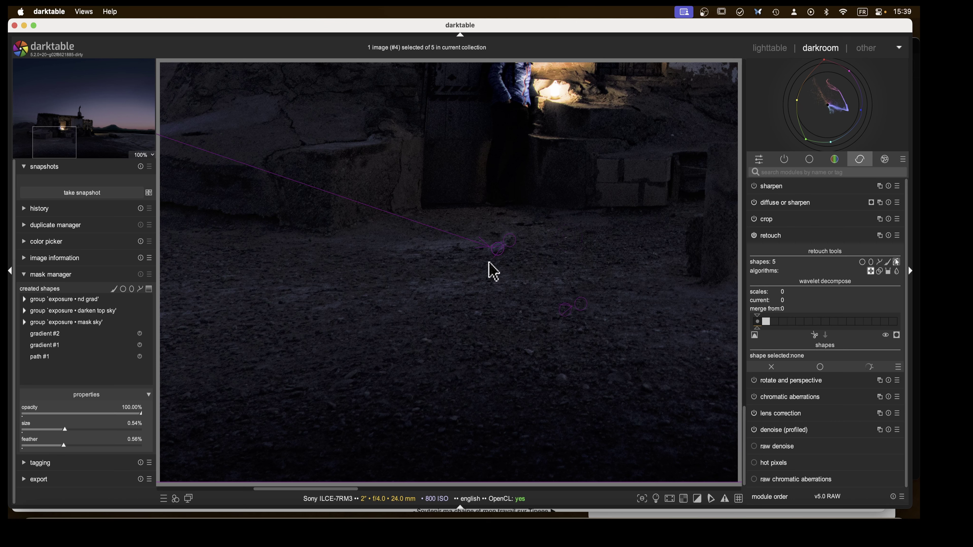
pyautogui.rightClick(499, 267)
pyautogui.click(863, 262)
pyautogui.click(565, 246)
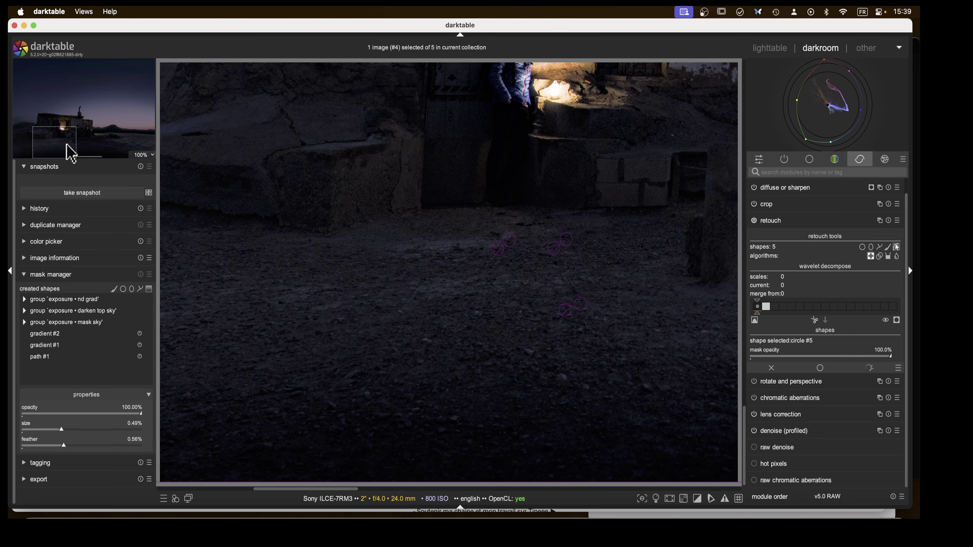
# - Check the far-left foreground for remaining bright spots, collapse retouch, and return to the whole image
pyautogui.moveTo(67, 153); pyautogui.dragTo(32, 150)
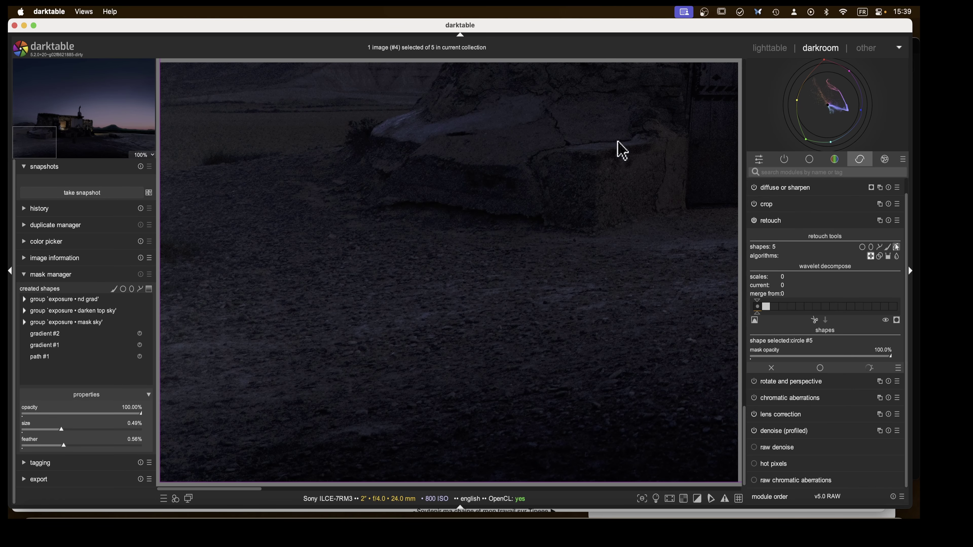
pyautogui.click(782, 221)
pyautogui.middleClick(587, 283)
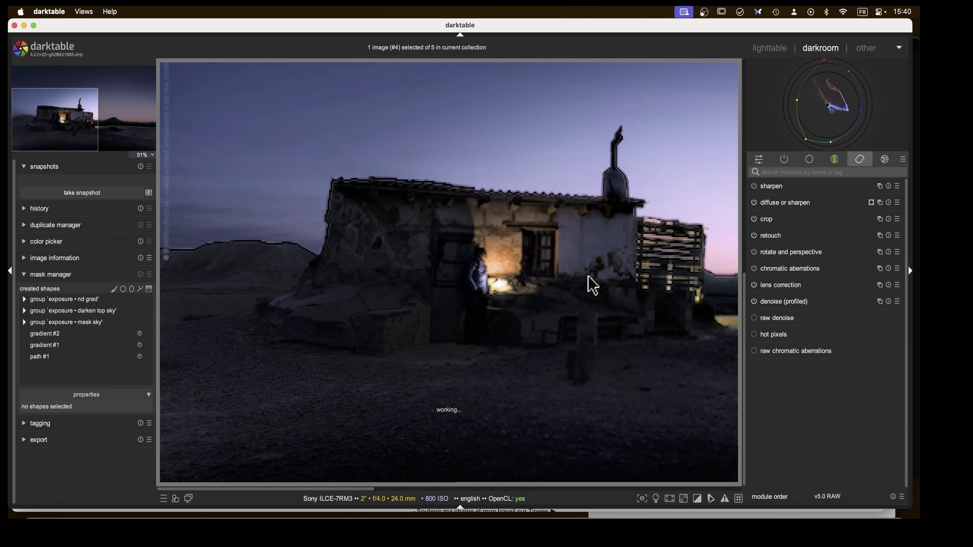
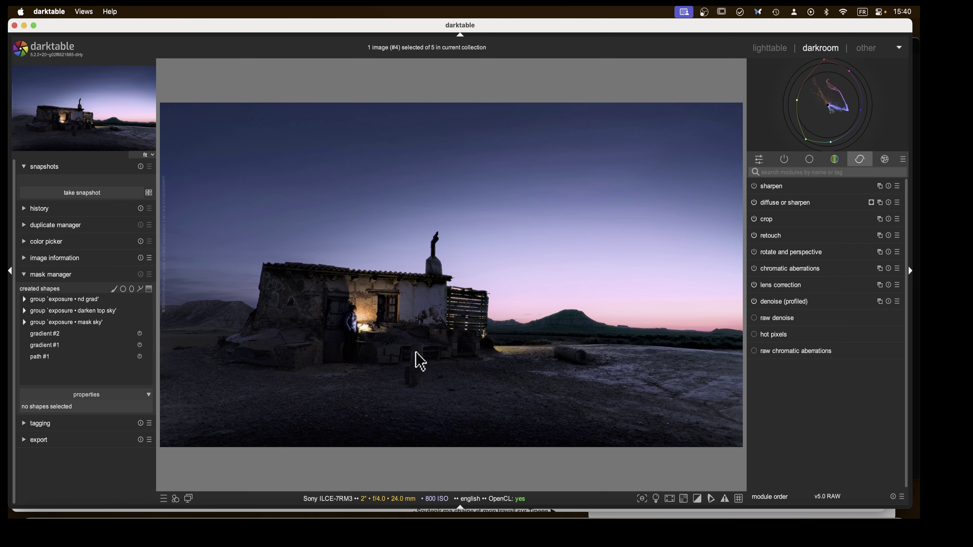
# - Add a new exposure instance above nd grad, name it dodge, and raise its exposure to about +0.265 EV
pyautogui.click(785, 161)
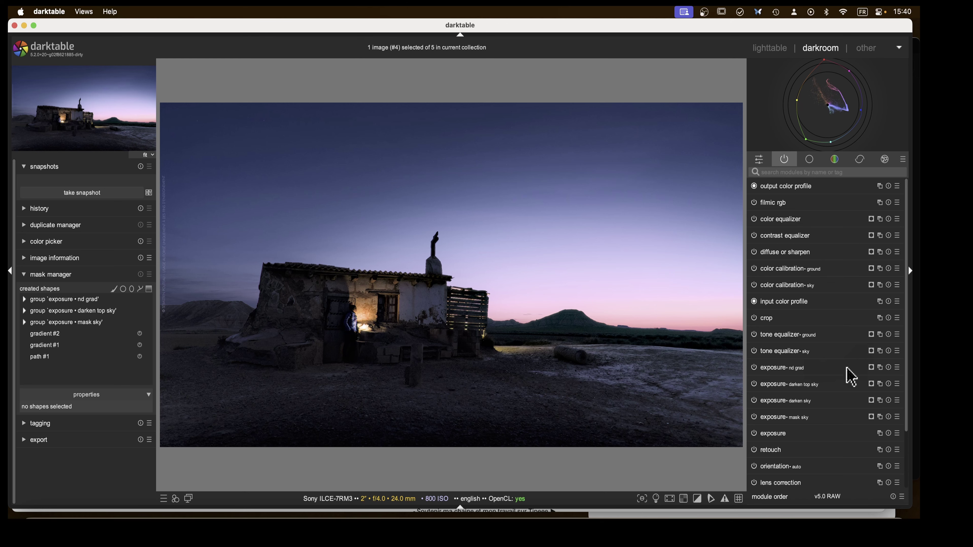
pyautogui.scroll(-2, 851, 377)
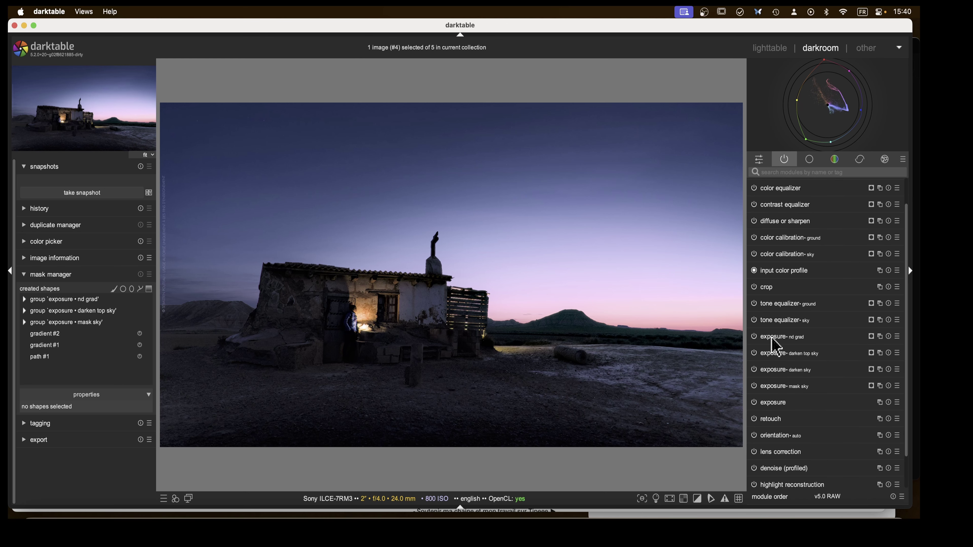
pyautogui.rightClick(880, 337)
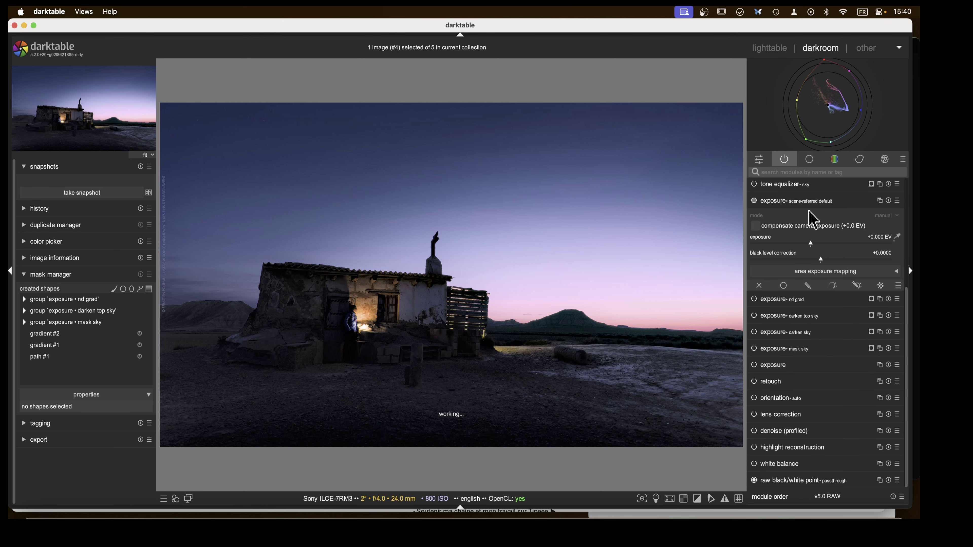
pyautogui.keyDown('ctrl'); pyautogui.click(806, 203); pyautogui.keyUp('ctrl')
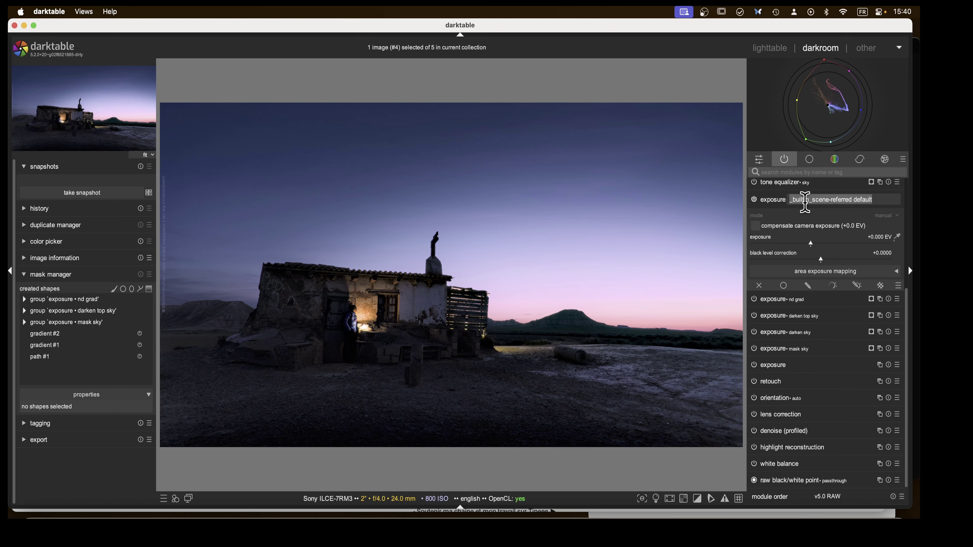
pyautogui.write('dodge')
pyautogui.press('Return')
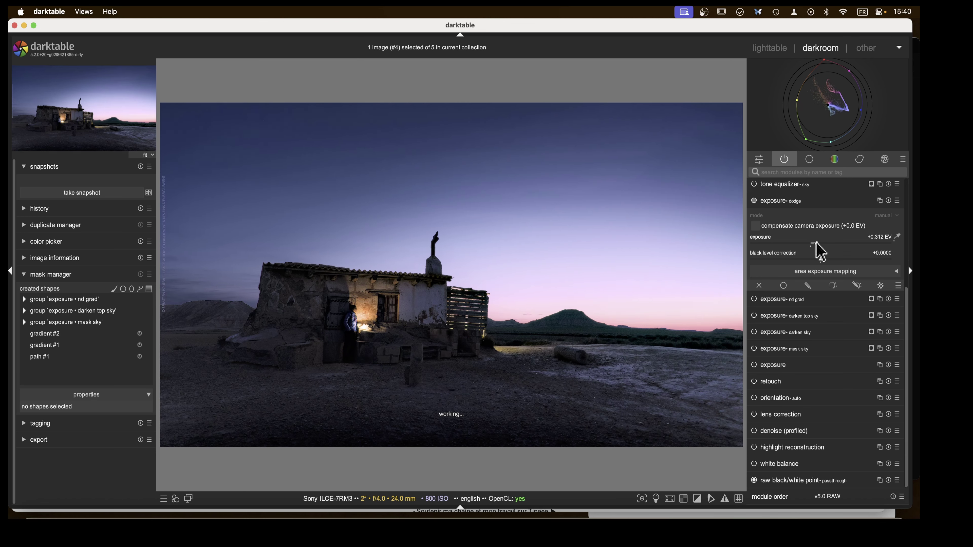
# - Restrict the dodge instance with a drawn ellipse of size 15.24% on the ground in front of the house
pyautogui.click(808, 286)
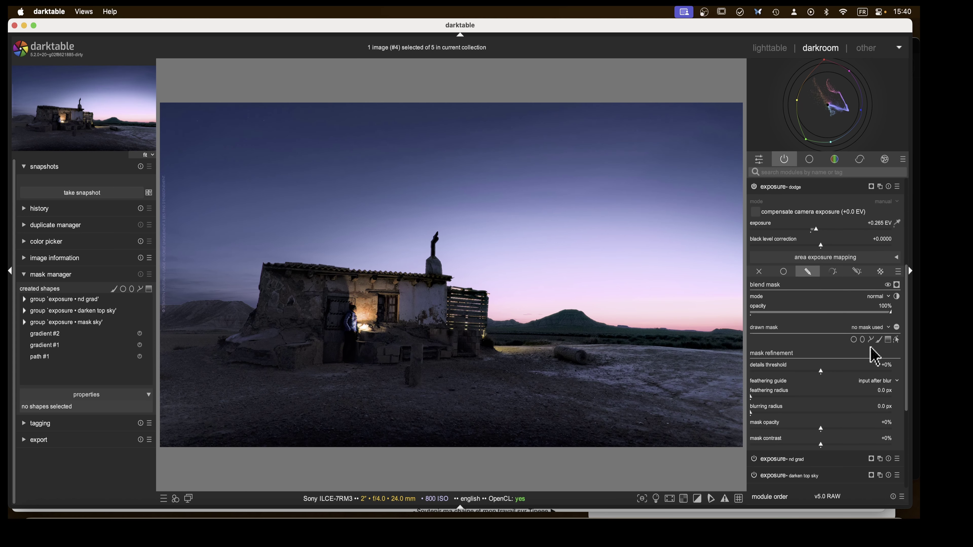
pyautogui.click(862, 340)
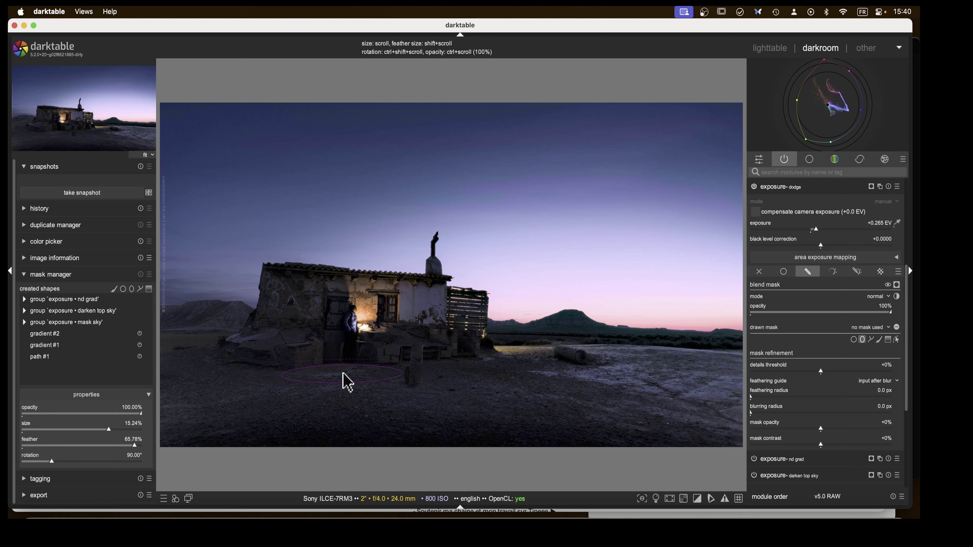
pyautogui.click(345, 381)
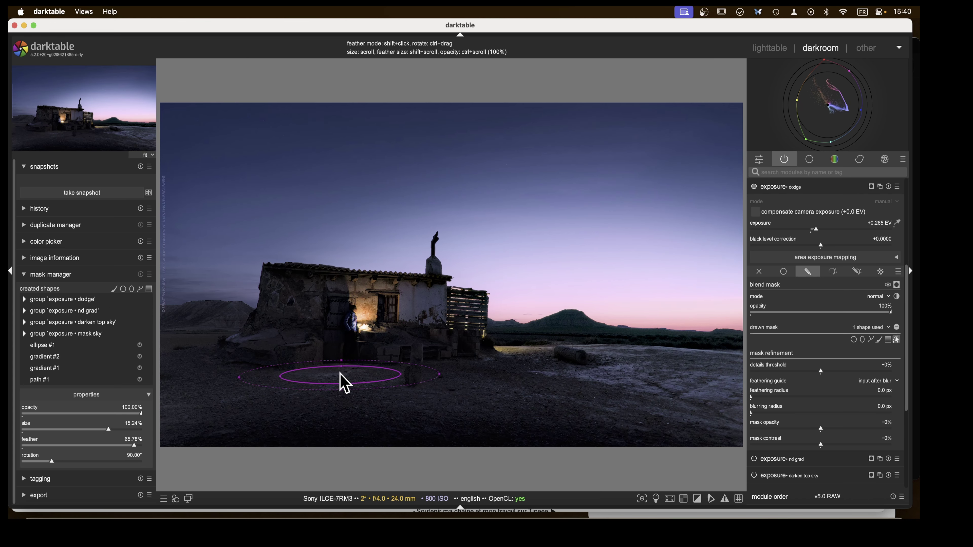
# - Add a second ellipse to the dodge mask over the lit wall beside the figure, with a size of about 3.66%
pyautogui.click(862, 339)
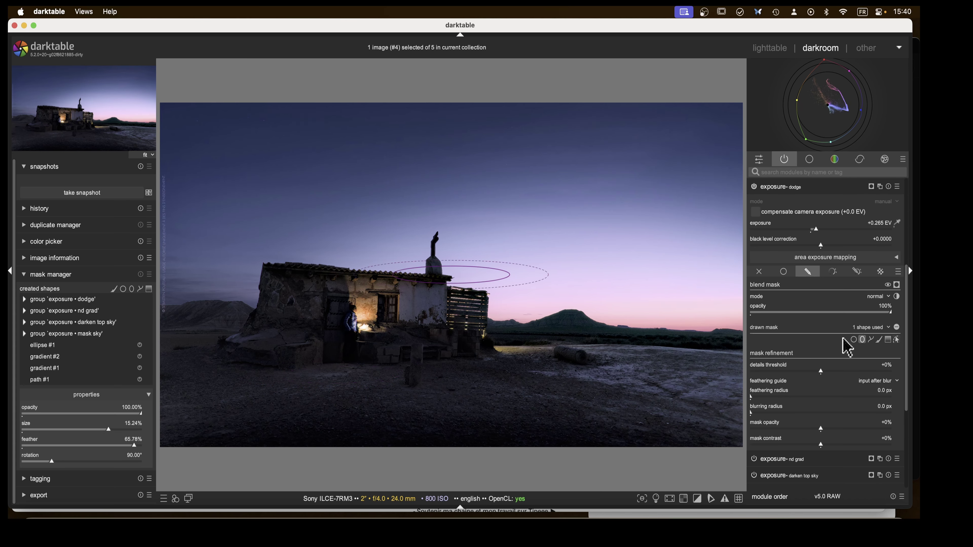
pyautogui.click(362, 307)
pyautogui.moveTo(417, 311); pyautogui.dragTo(372, 315)
pyautogui.click(370, 320)
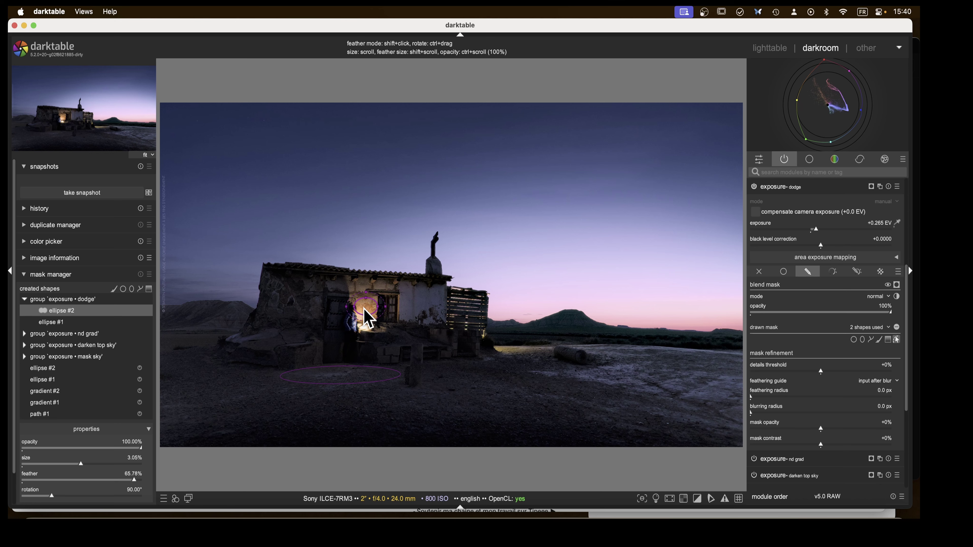
pyautogui.scroll(-1, 369, 319)
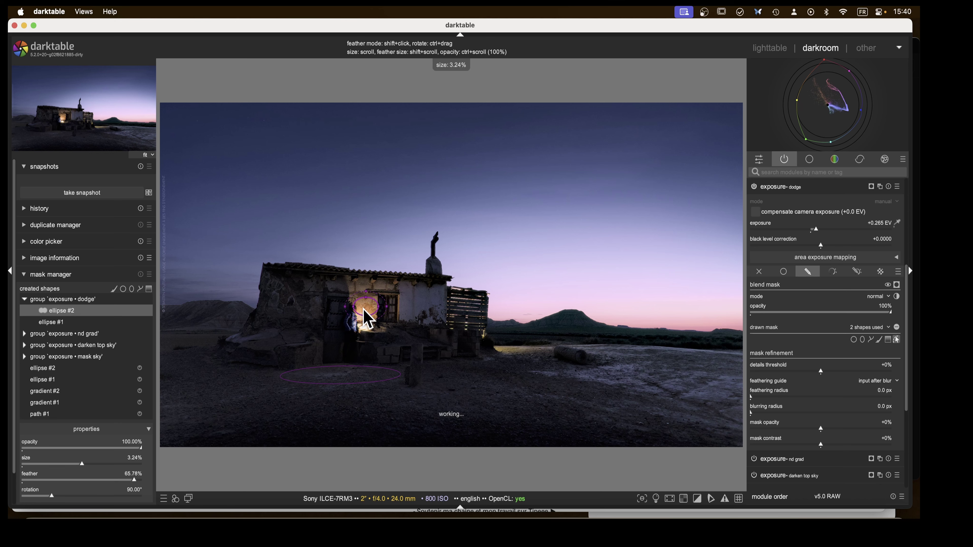
pyautogui.scroll(4, 367, 318)
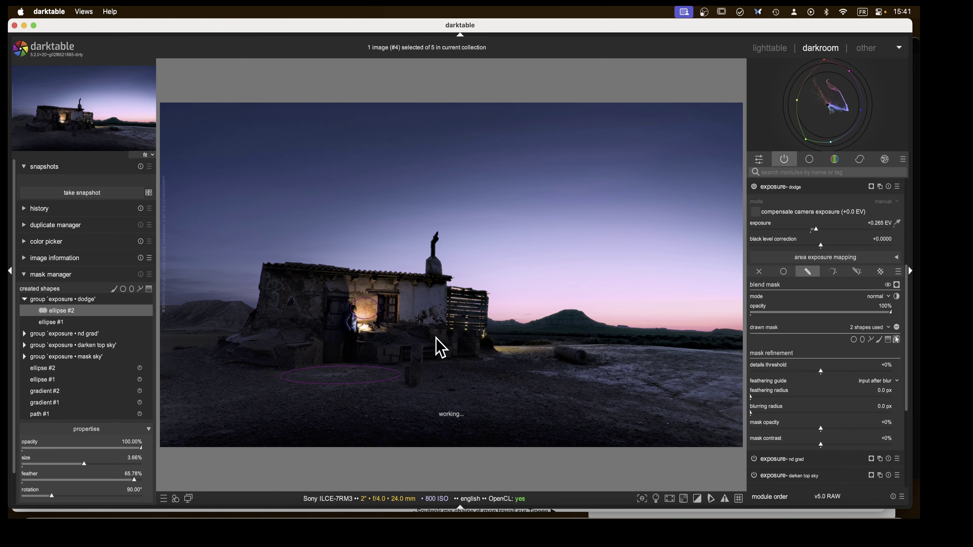
# - Add a third ellipse to the dodge mask over the pale wall below the chimney and collapse the module
pyautogui.click(861, 341)
pyautogui.scroll(-2, 428, 311)
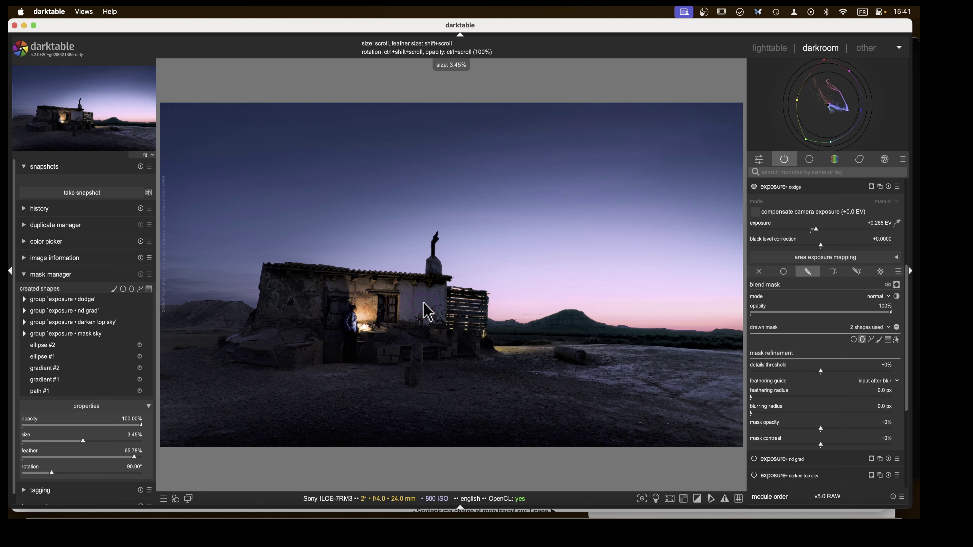
pyautogui.click(424, 304)
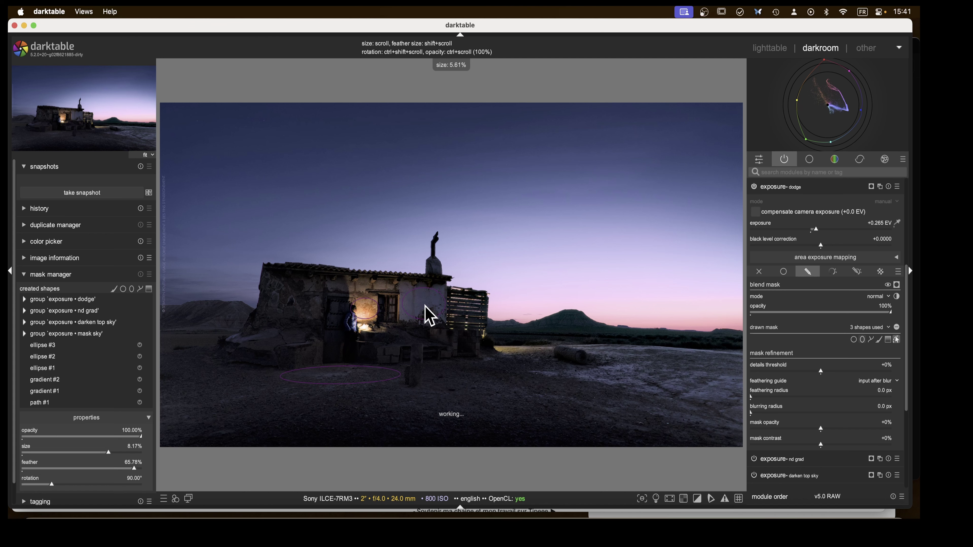
pyautogui.click(772, 187)
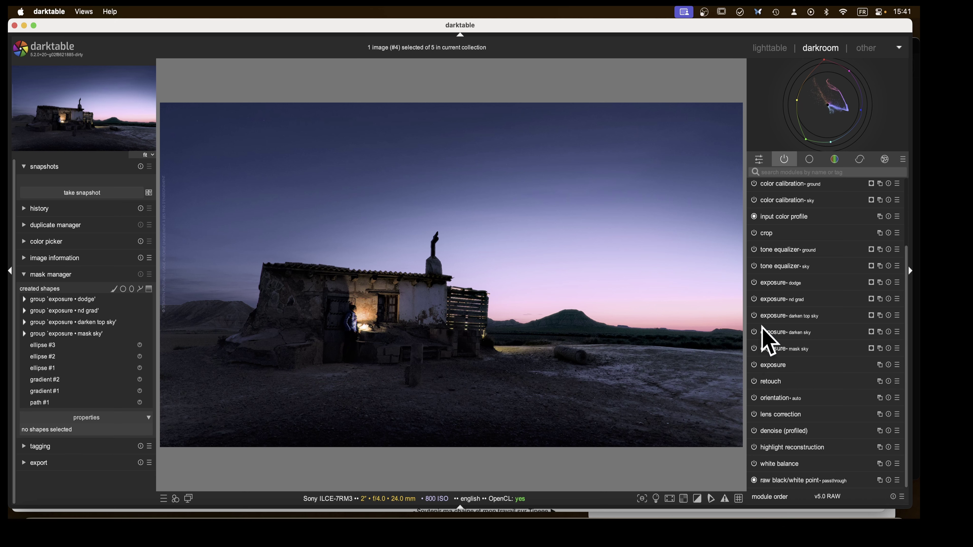
# - Reopen the dodge instance and draw a closed path mask over the upper right side of the standing post
pyautogui.middleClick(419, 377)
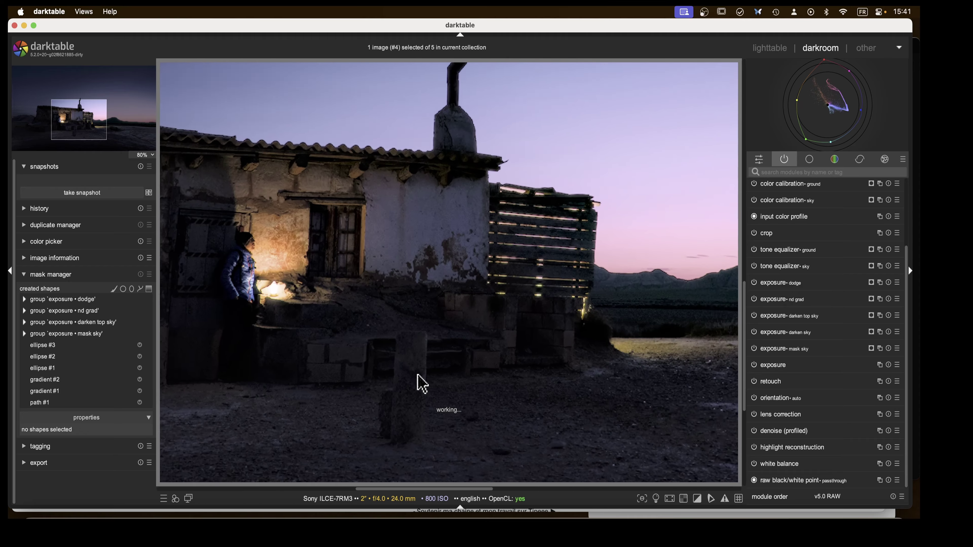
pyautogui.scroll(4, 420, 377)
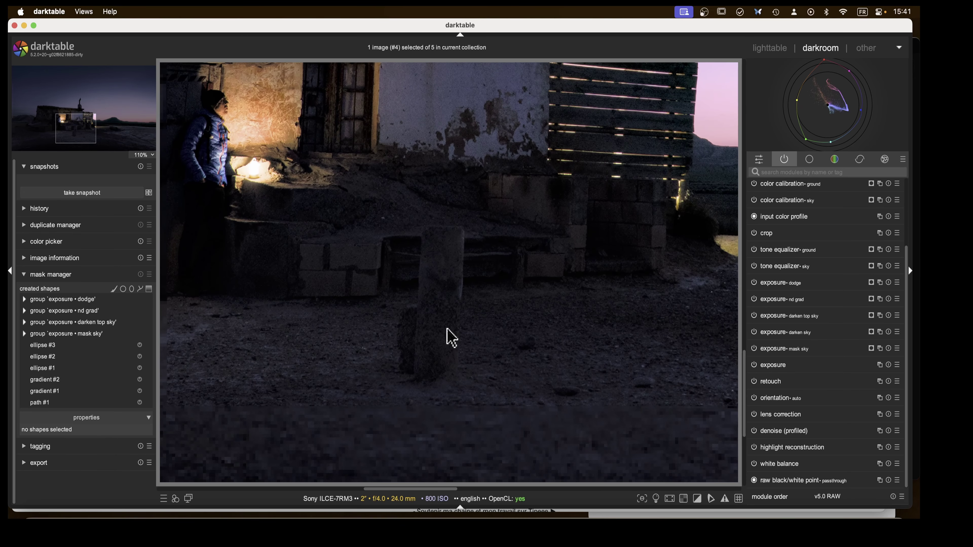
pyautogui.scroll(1, 451, 337)
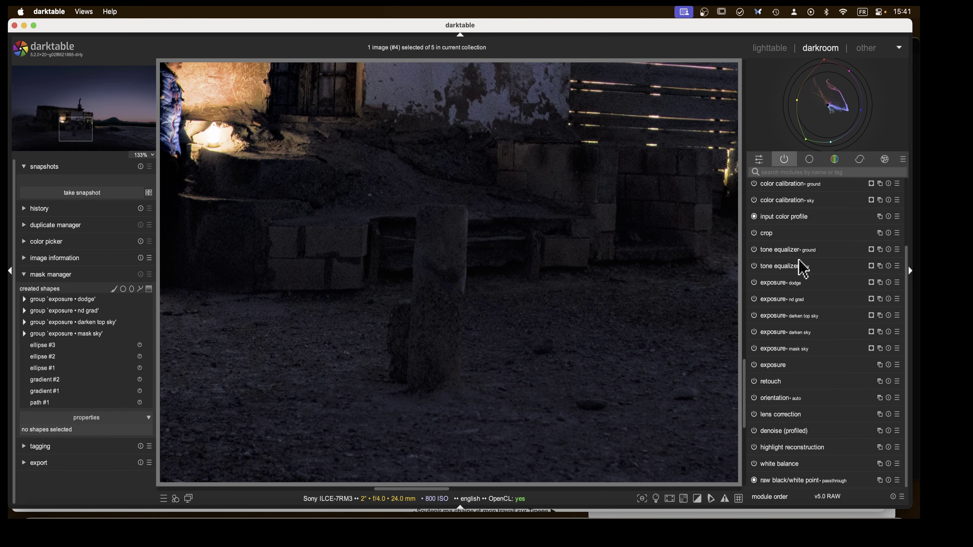
pyautogui.click(778, 283)
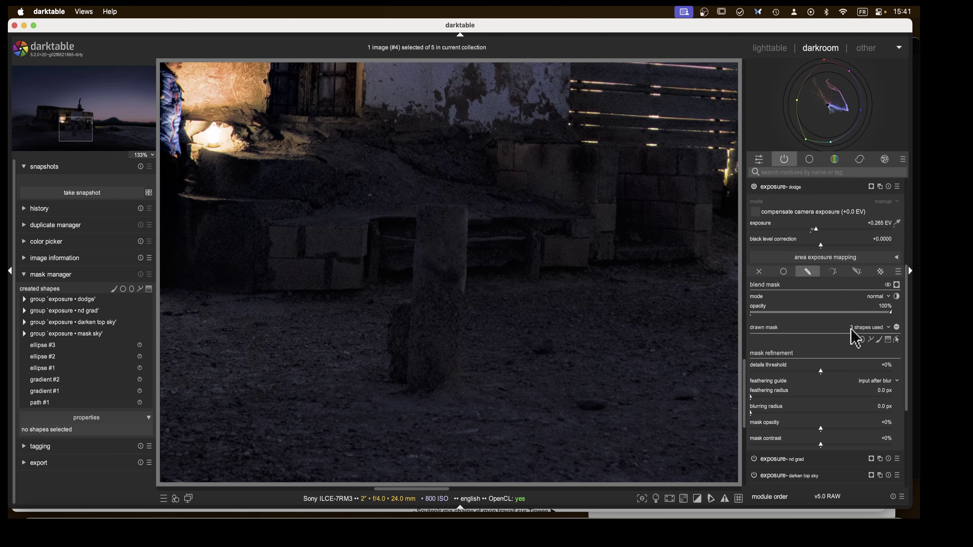
pyautogui.click(871, 340)
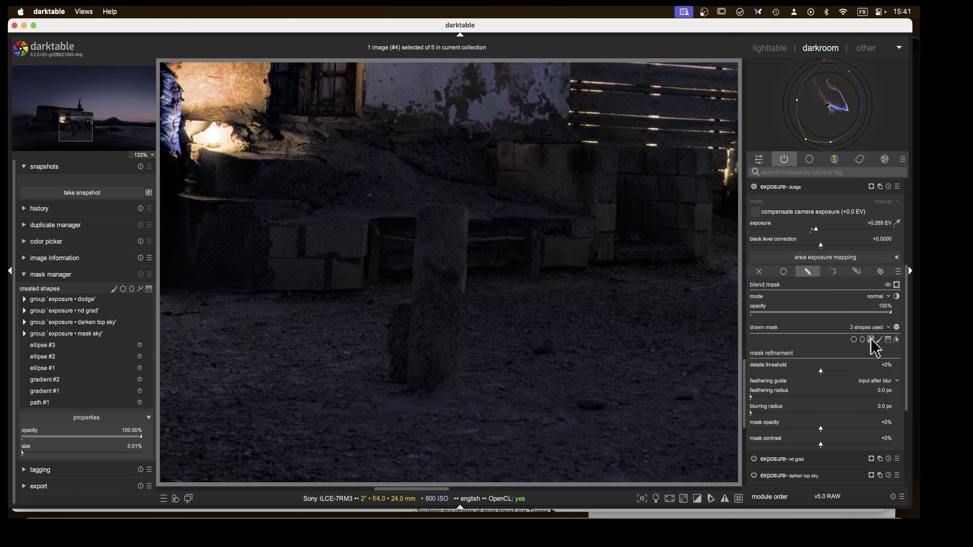
pyautogui.click(446, 208)
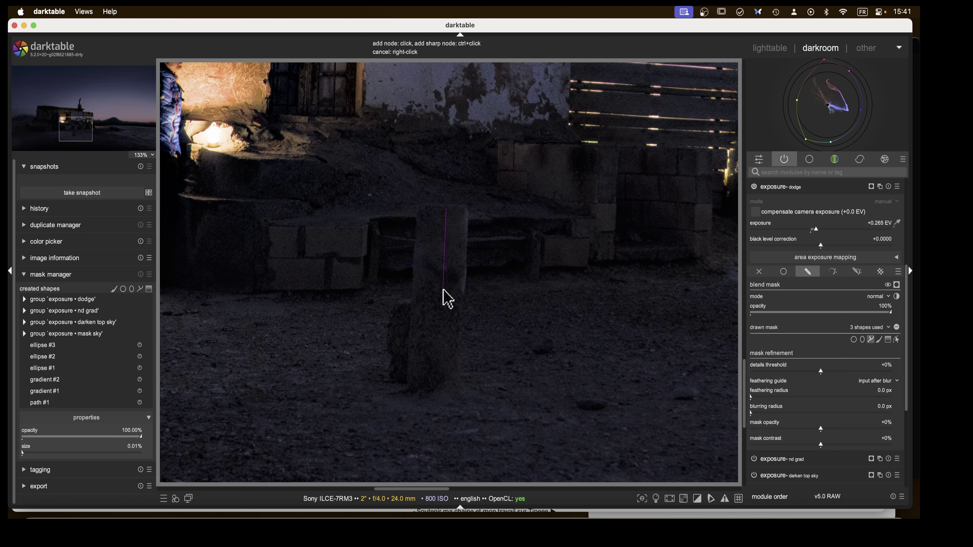
pyautogui.click(459, 309)
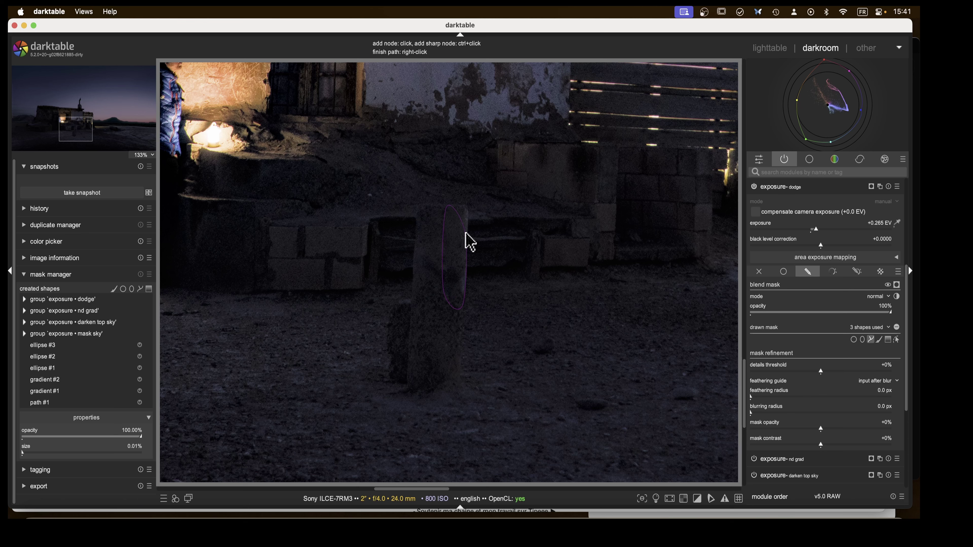
pyautogui.click(468, 208)
pyautogui.rightClick(455, 216)
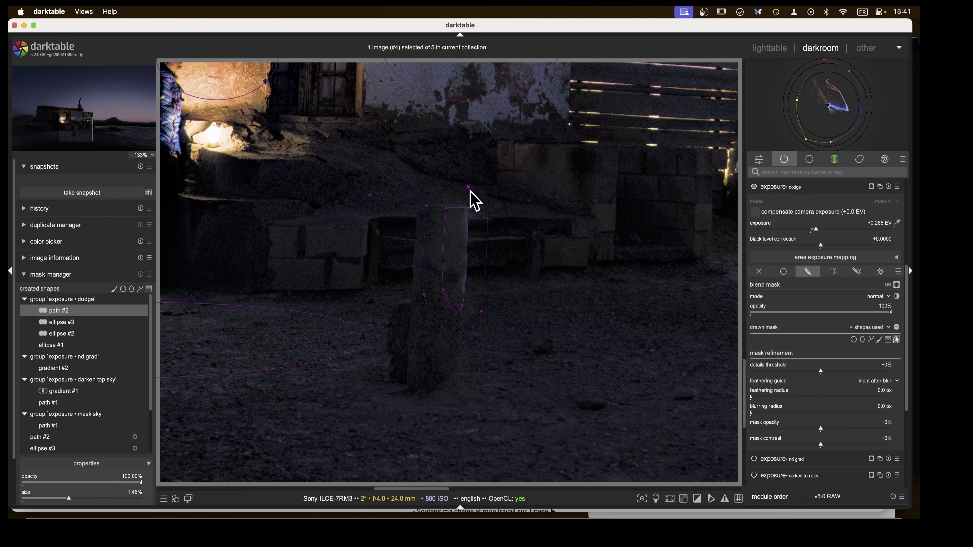
# - Tighten the post path's feather along its top and right edges, and shift the path slightly left onto the post
pyautogui.moveTo(468, 191); pyautogui.dragTo(462, 204)
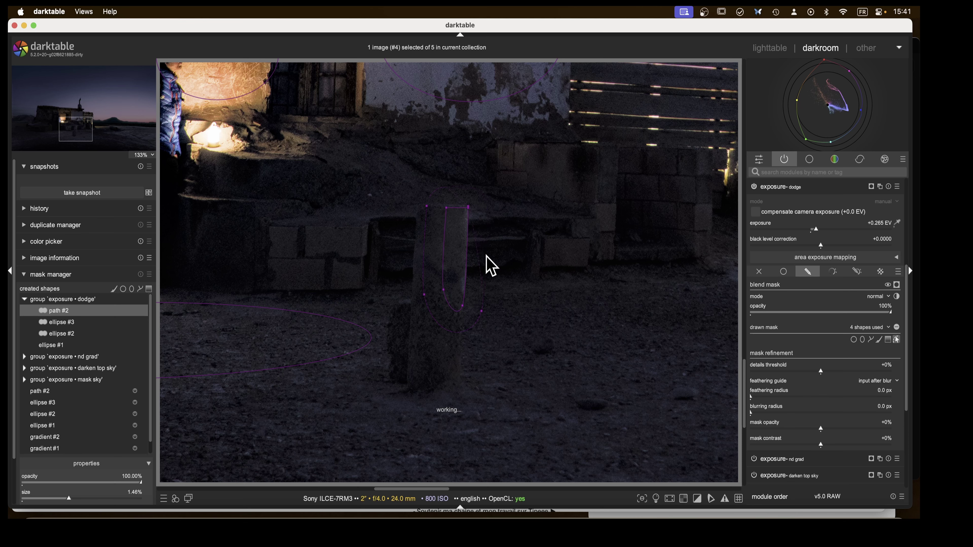
pyautogui.moveTo(481, 315); pyautogui.dragTo(464, 311)
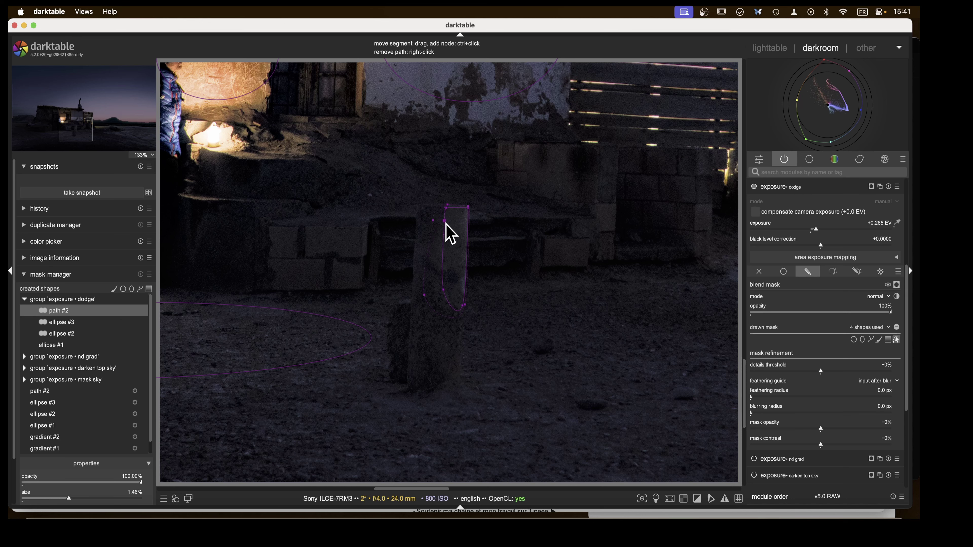
pyautogui.moveTo(446, 228); pyautogui.dragTo(432, 226)
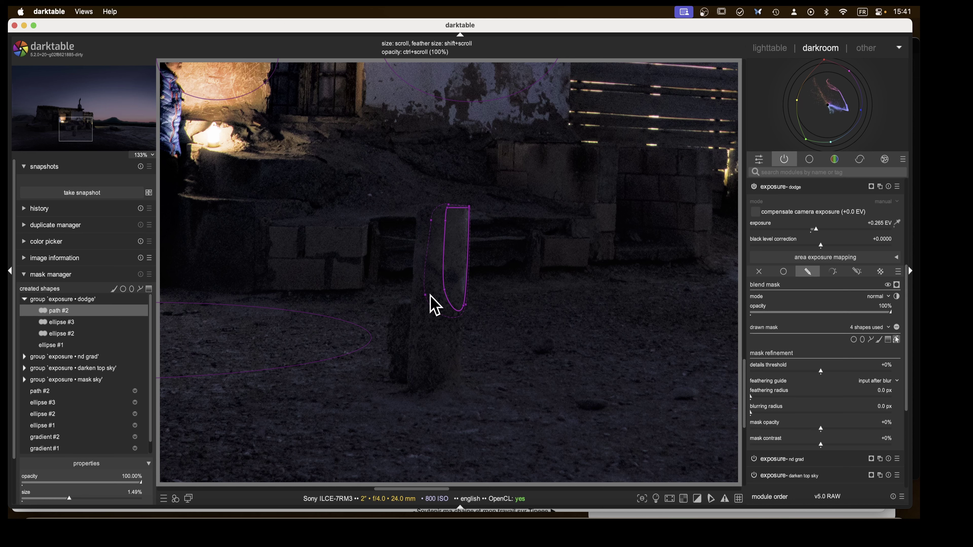
pyautogui.moveTo(430, 295); pyautogui.dragTo(432, 296)
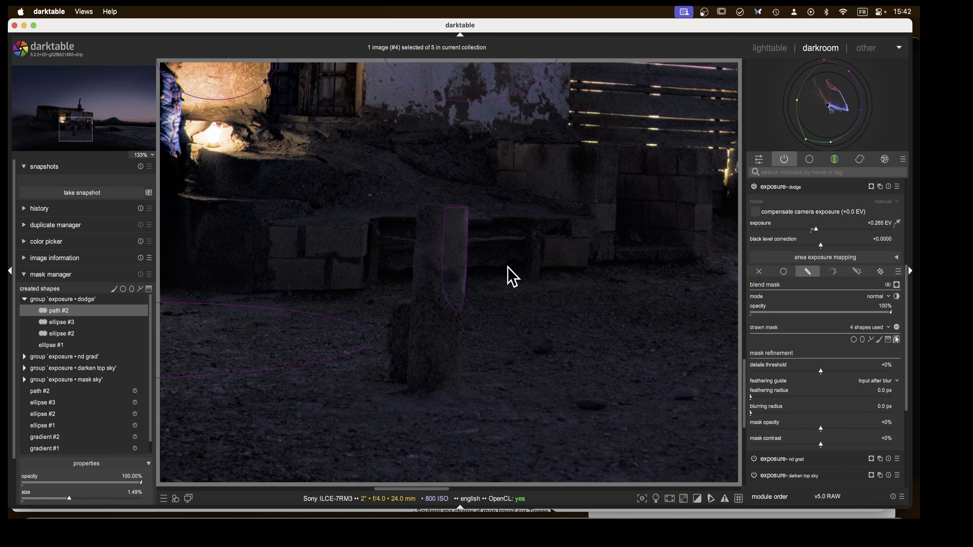
pyautogui.moveTo(459, 277); pyautogui.dragTo(456, 277)
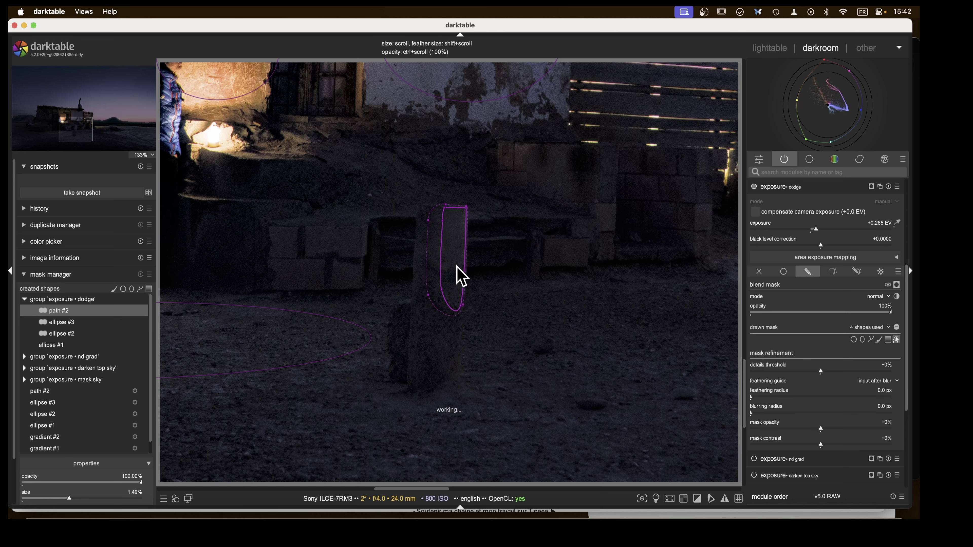
# - Add a closed path to the dodge mask along the upper side of the fallen log
pyautogui.moveTo(73, 136); pyautogui.dragTo(113, 132)
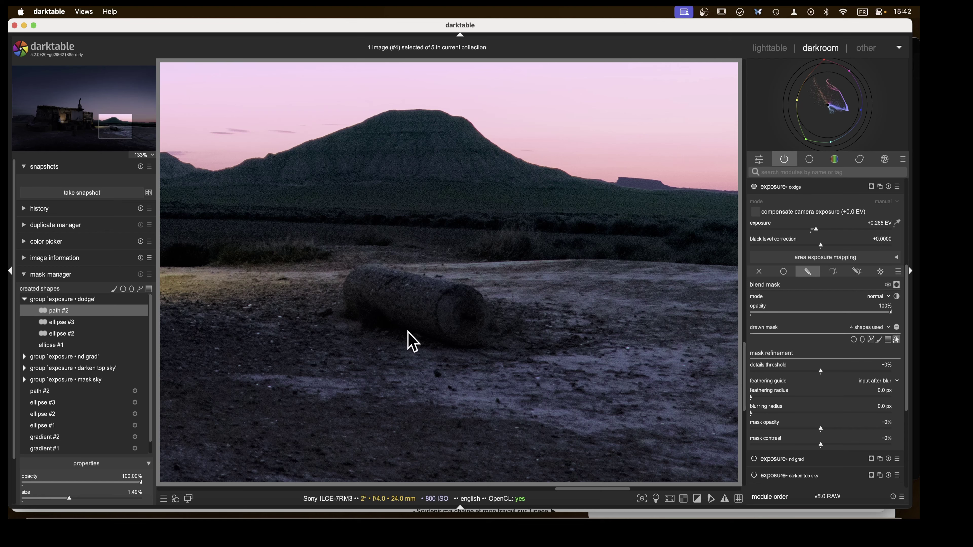
pyautogui.click(870, 340)
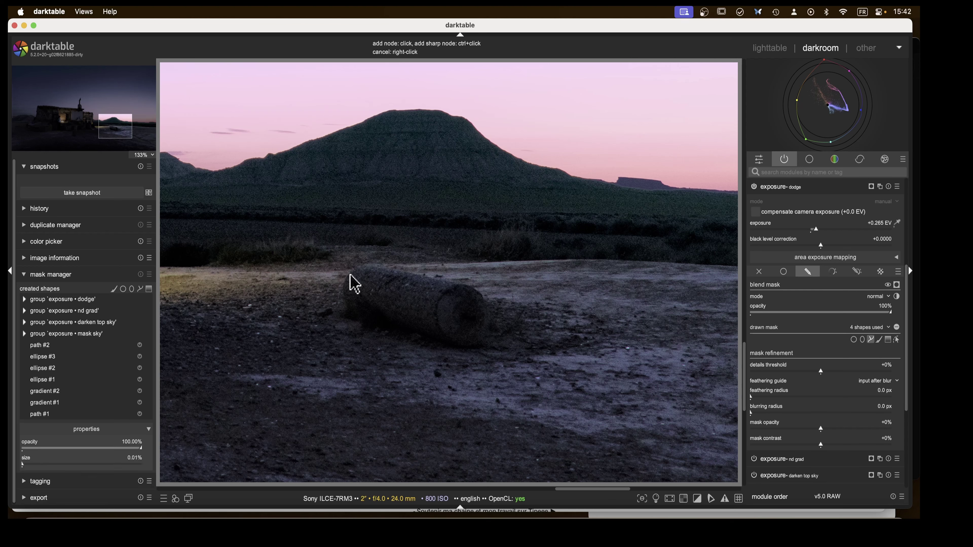
pyautogui.click(361, 269)
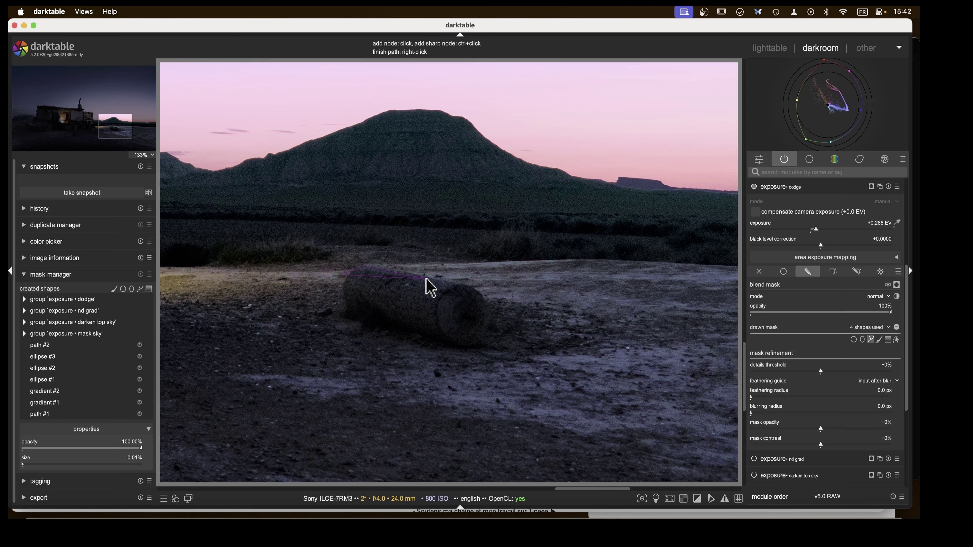
pyautogui.click(452, 284)
pyautogui.click(436, 303)
pyautogui.rightClick(348, 295)
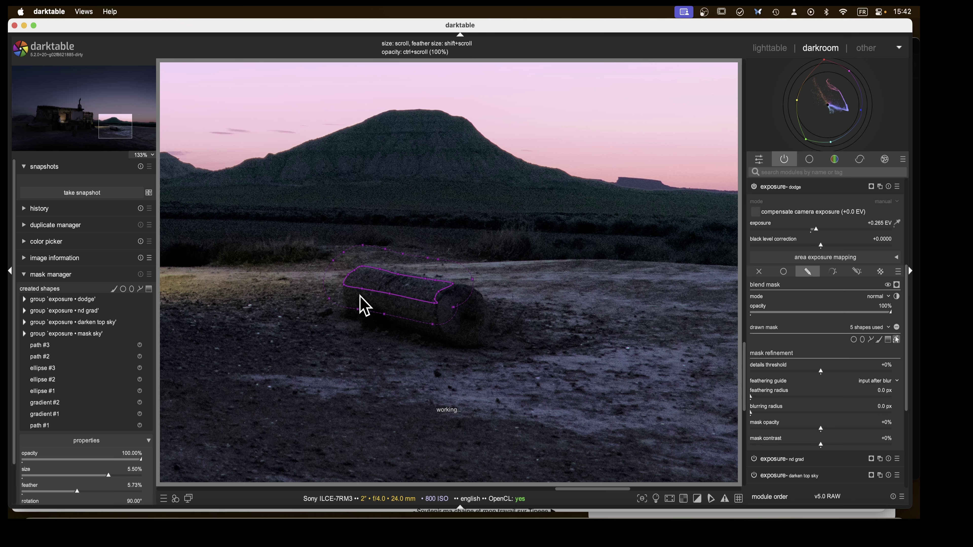
# - Tighten the feather around the log path's upper edge, collapse the dodge instance, and return to the whole image
pyautogui.click(352, 277)
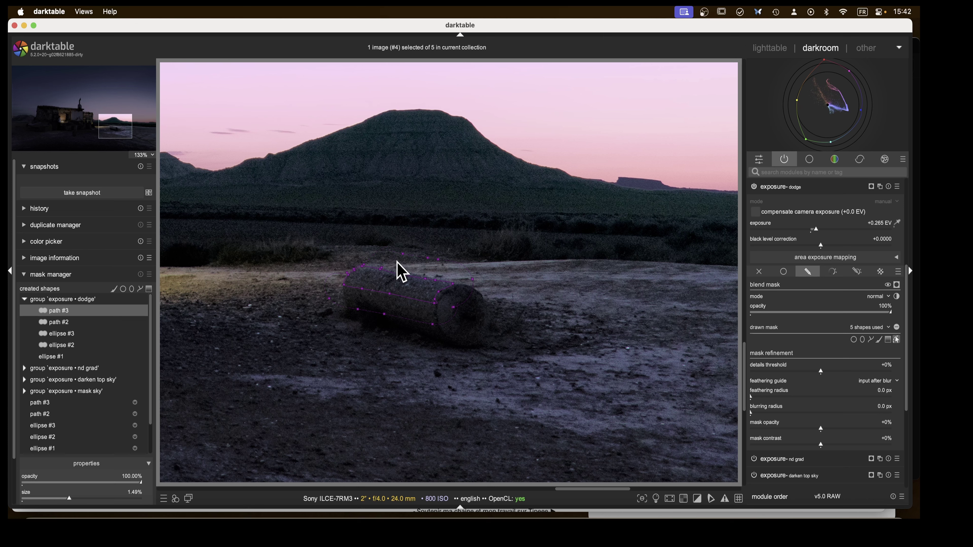
pyautogui.moveTo(404, 254); pyautogui.dragTo(425, 276)
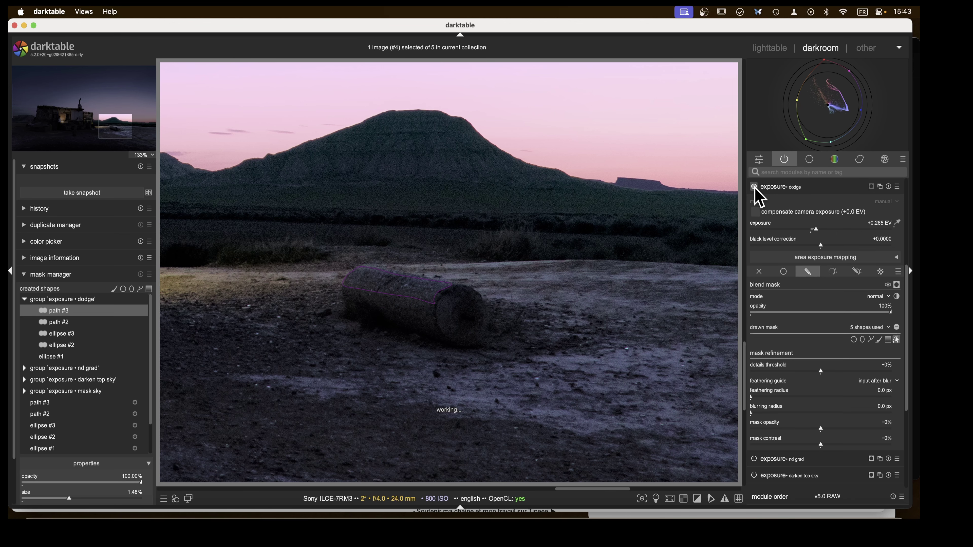
pyautogui.click(771, 189)
pyautogui.scroll(-3, 481, 387)
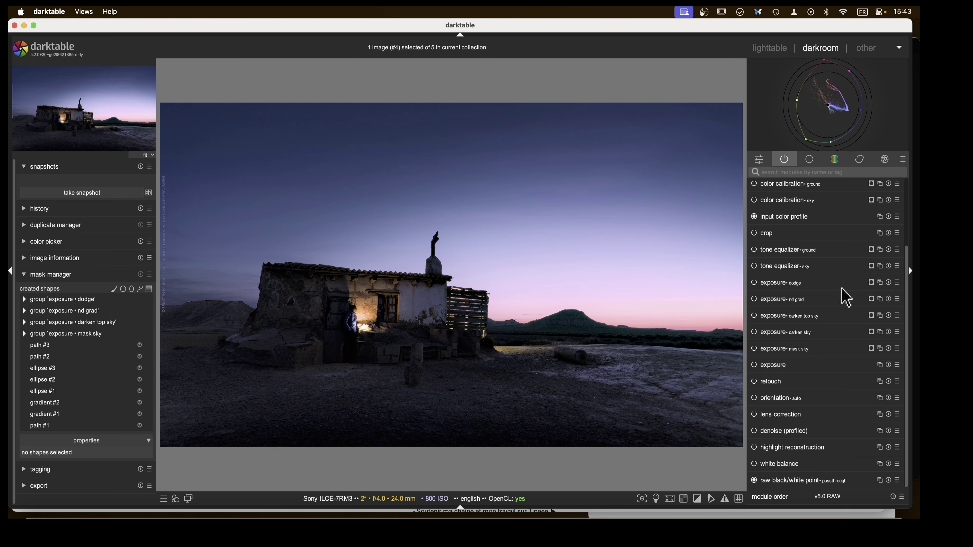
# - Add a new diffuse or sharpen instance using the artistic effects bloom preset
pyautogui.click(862, 159)
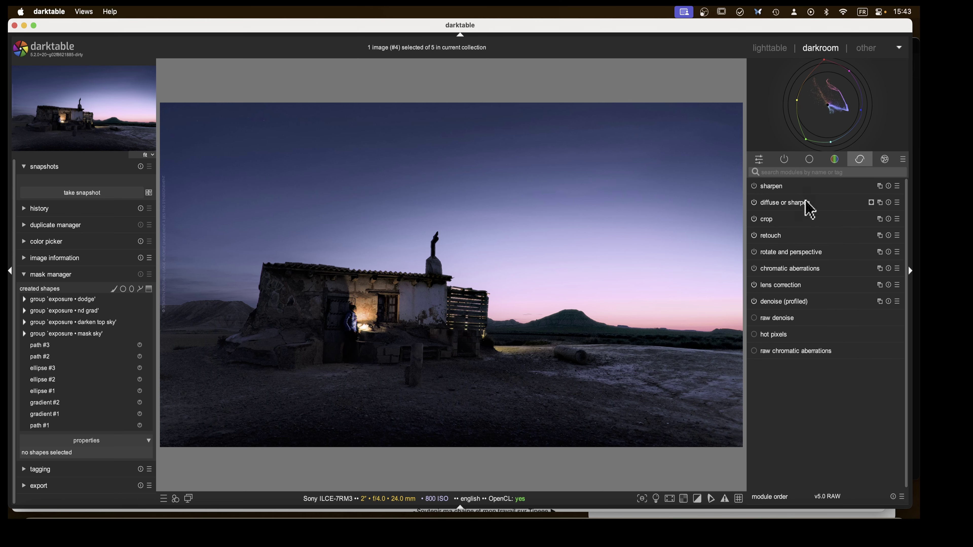
pyautogui.rightClick(882, 206)
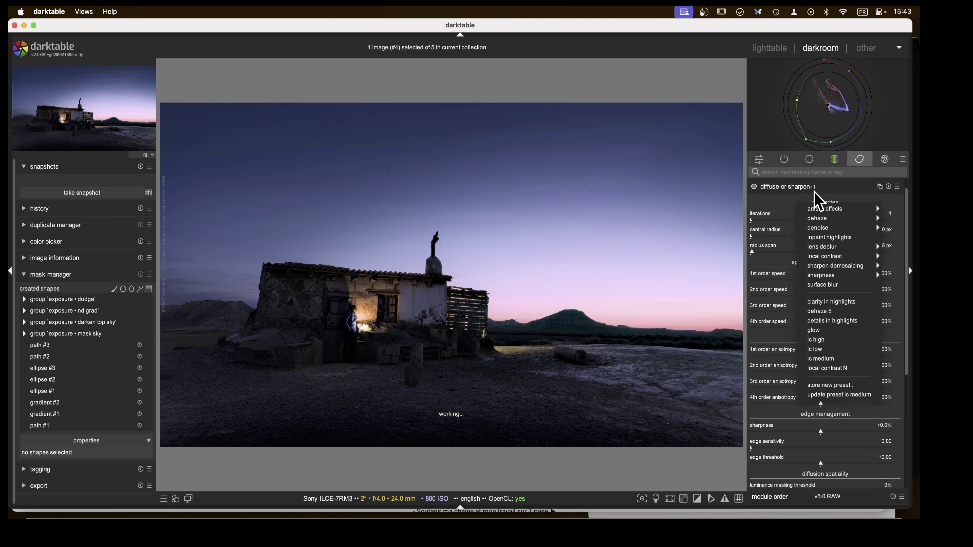
pyautogui.moveTo(840, 214)
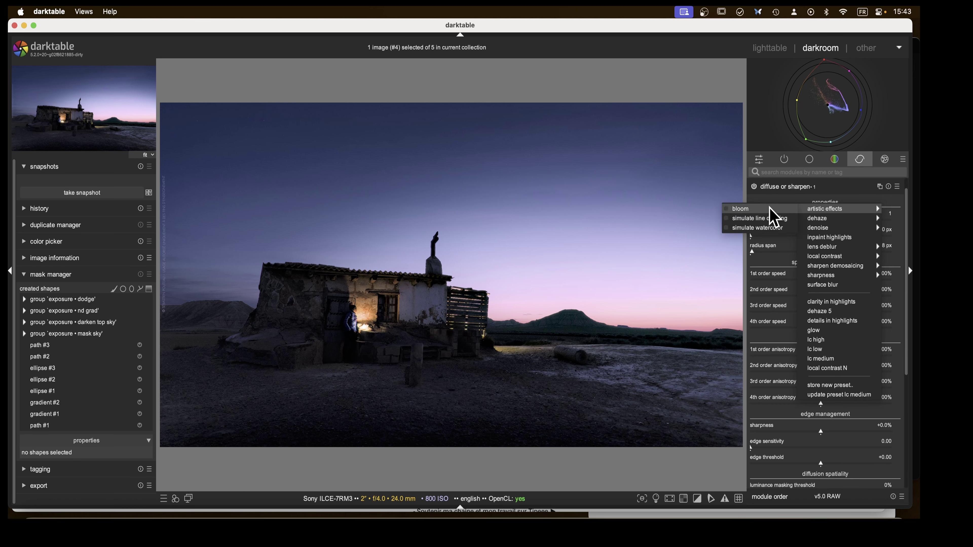
pyautogui.click(741, 209)
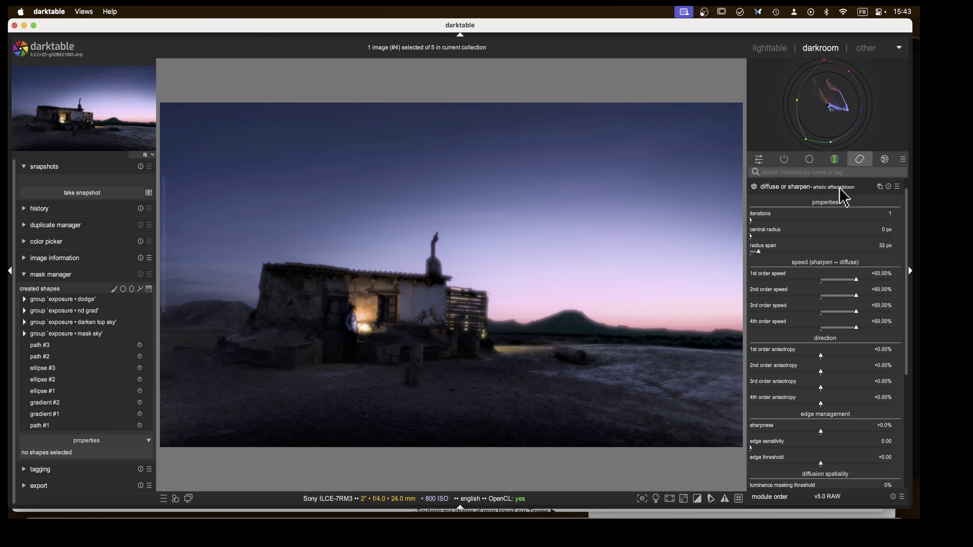
pyautogui.scroll(-5, 825, 347)
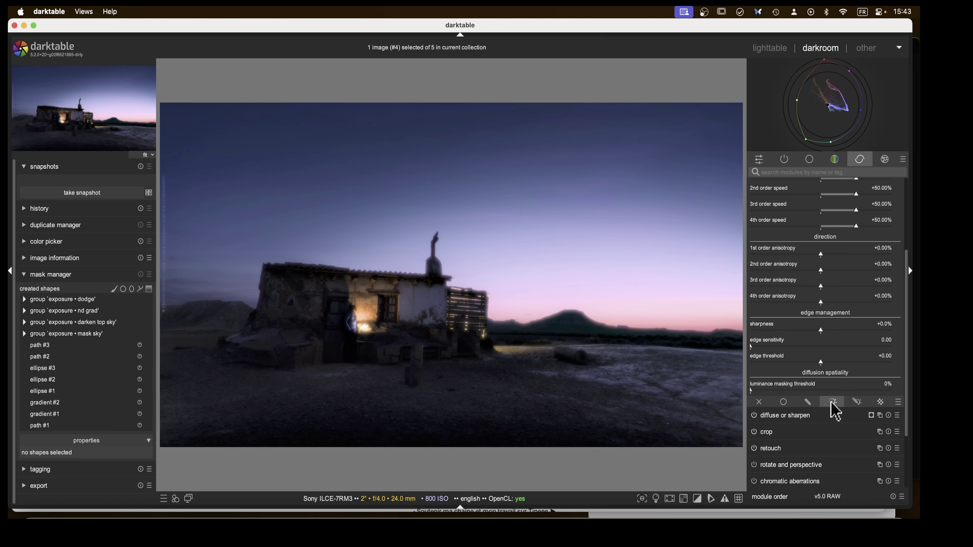
# - Enable a drawn mask on the bloom instance and place an ellipse of size 5.61% over the lit wall beside the door
pyautogui.click(807, 403)
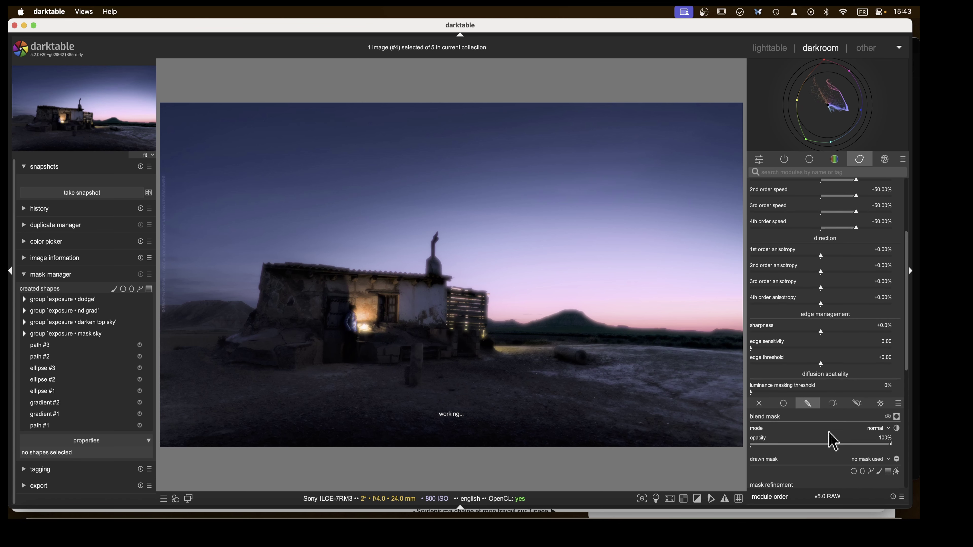
pyautogui.click(863, 472)
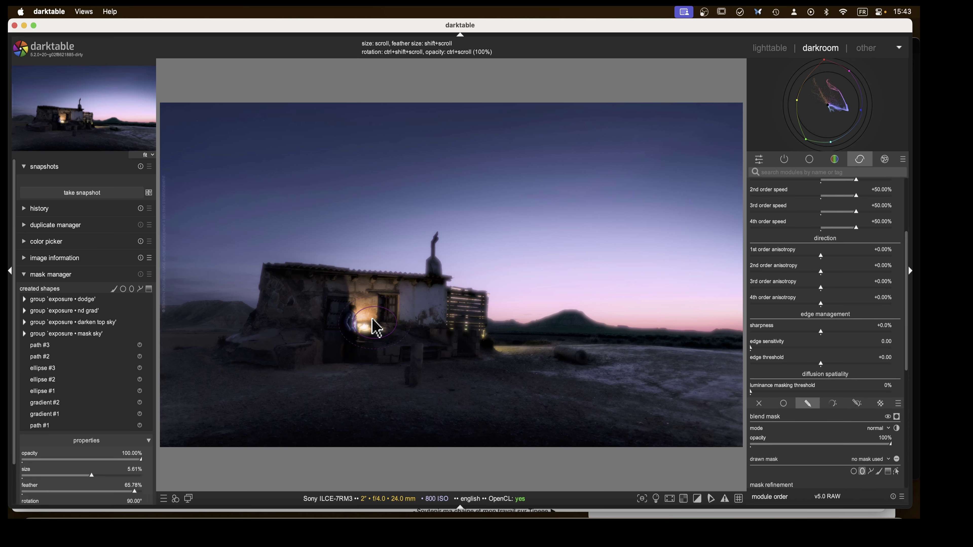
pyautogui.scroll(-2, 827, 264)
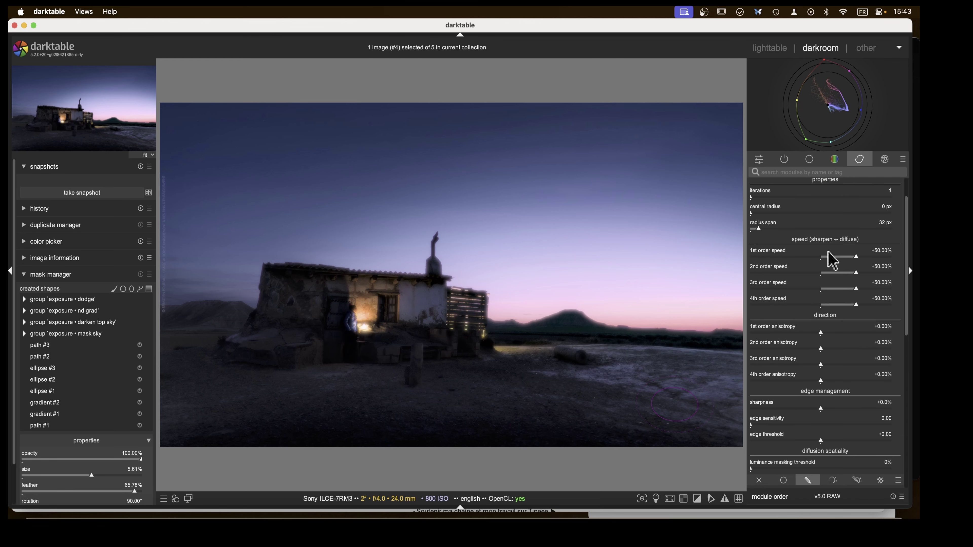
pyautogui.click(367, 313)
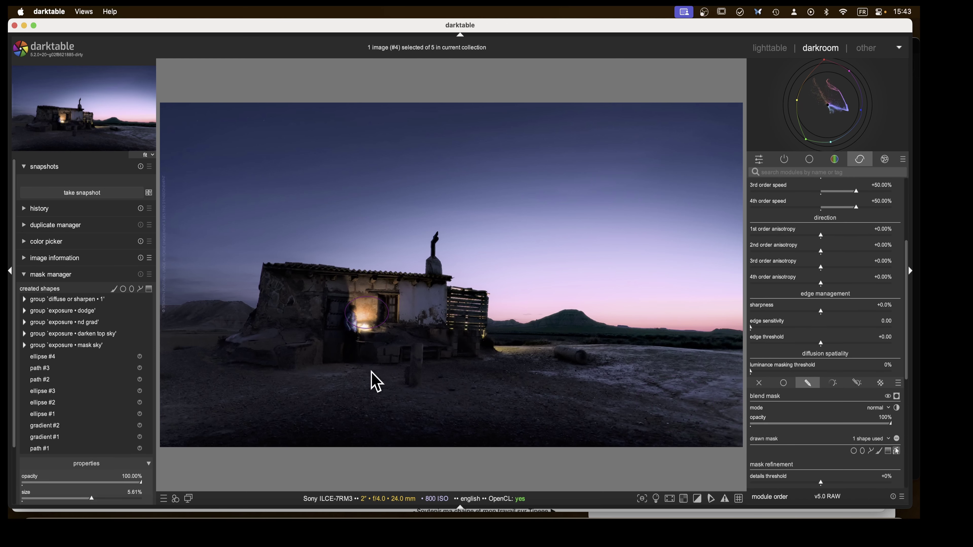
# - Combine the ellipse with a parametric mask, display the mask, and raise the gray input's lower limits to 17.6 and 22.4
pyautogui.scroll(-8, 844, 344)
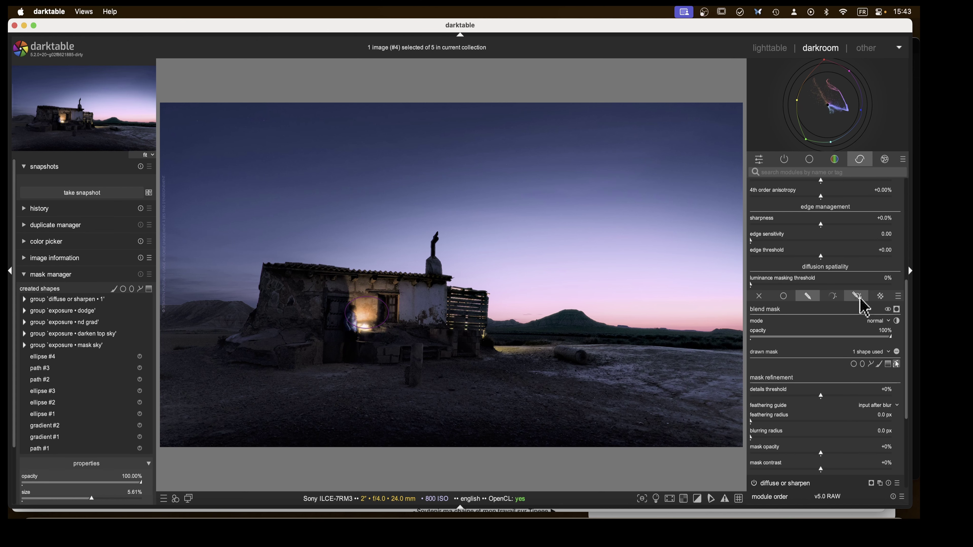
pyautogui.click(857, 295)
pyautogui.scroll(-3, 826, 395)
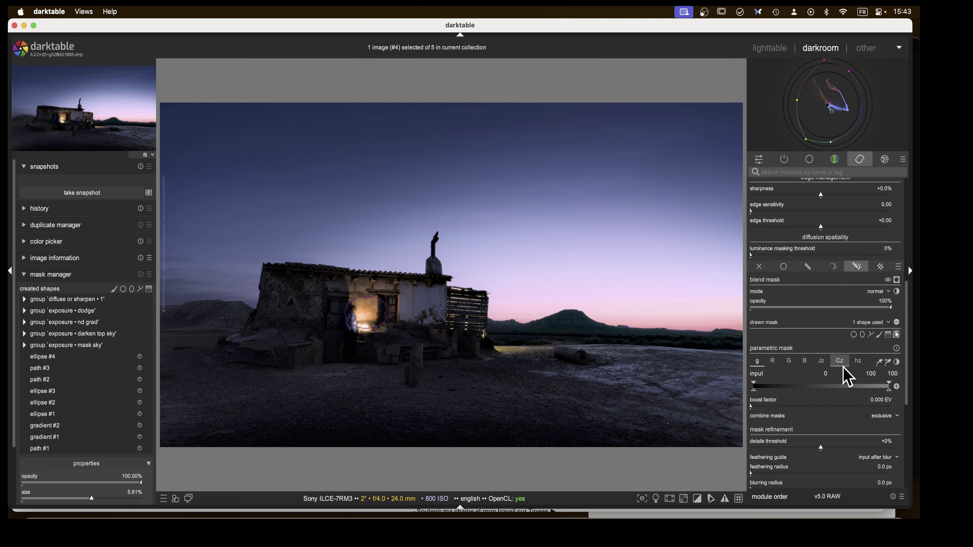
pyautogui.click(897, 281)
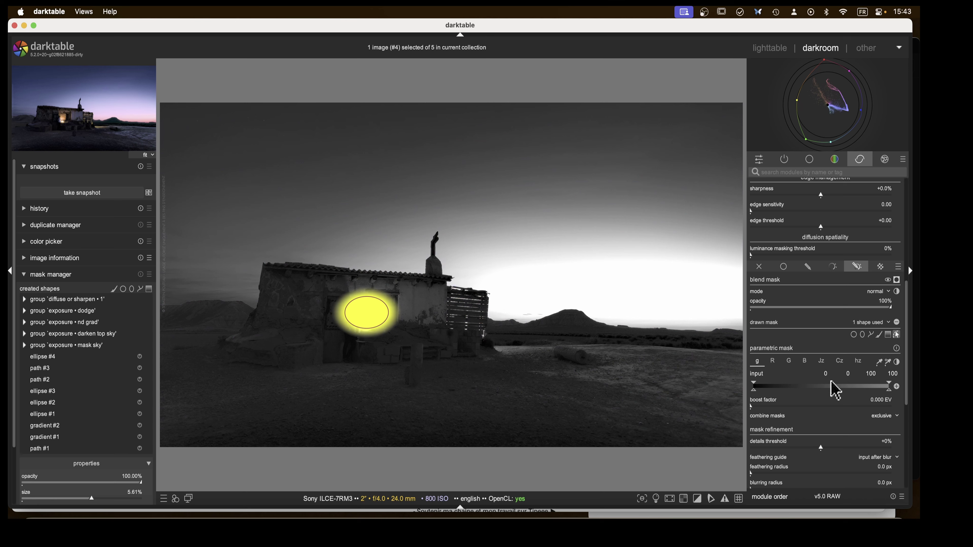
pyautogui.moveTo(751, 389)
pyautogui.mouseDown()
pyautogui.moveTo(783, 398)
pyautogui.moveTo(784, 386)
pyautogui.mouseUp()
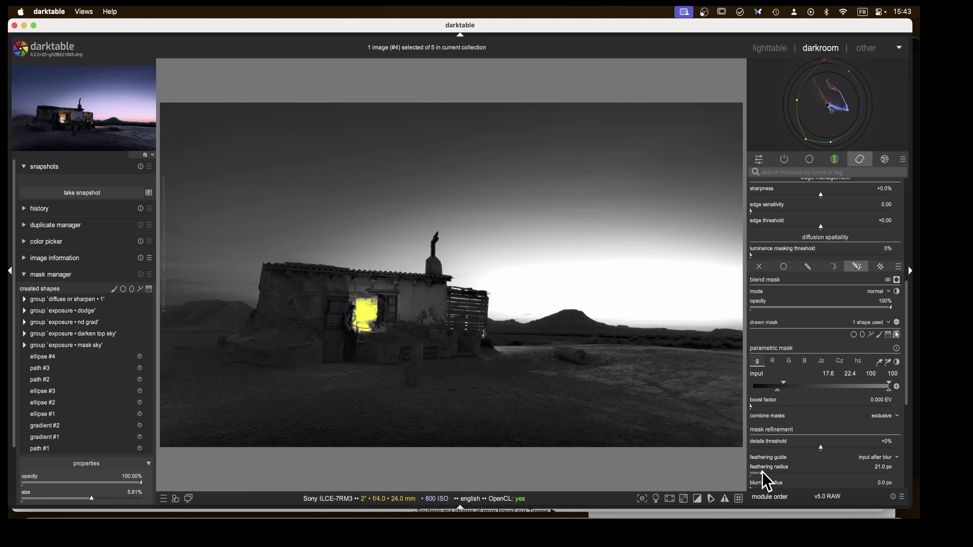
# - Set the bloom mask's feathering radius to 53.7 px and hide the mask overlay
pyautogui.moveTo(763, 474); pyautogui.dragTo(783, 474)
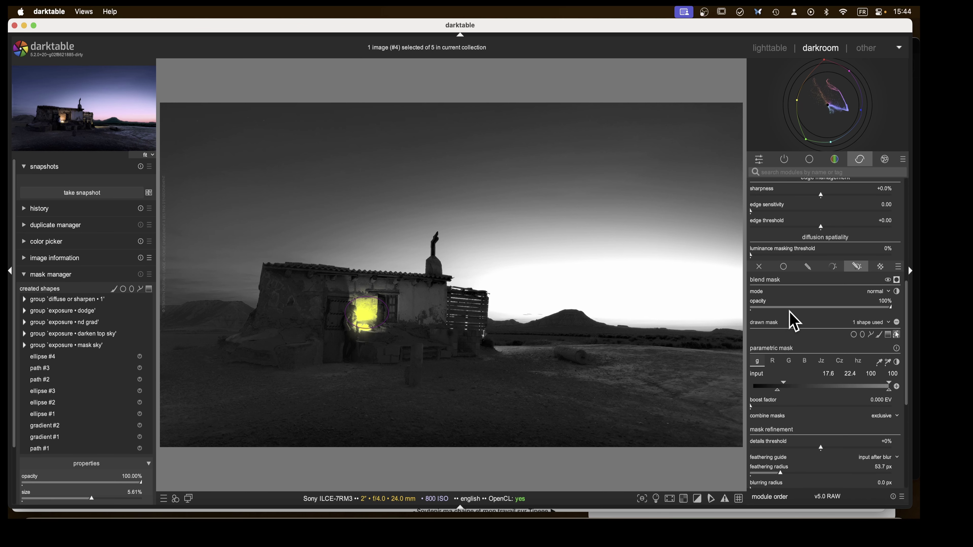
pyautogui.scroll(5, 792, 319)
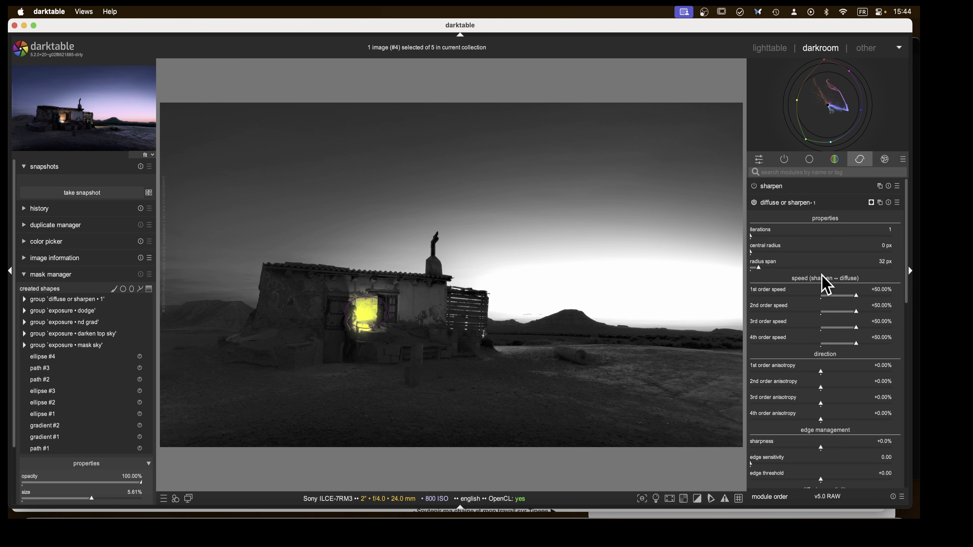
pyautogui.click(872, 203)
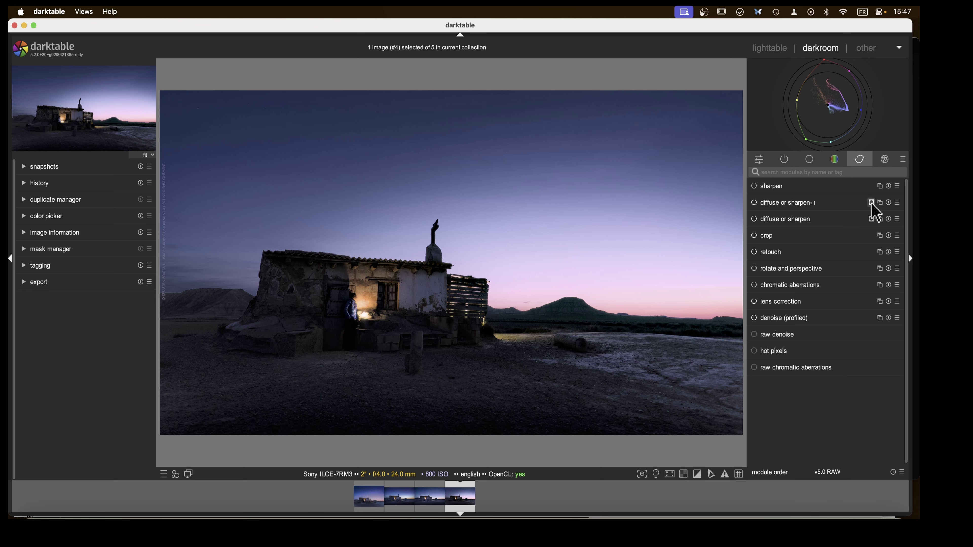
# - Add another diffuse or sharpen instance with the sharpen demosaicing preset for no AA filter
pyautogui.keyDown('ctrl'); pyautogui.click(879, 203); pyautogui.keyUp('ctrl')
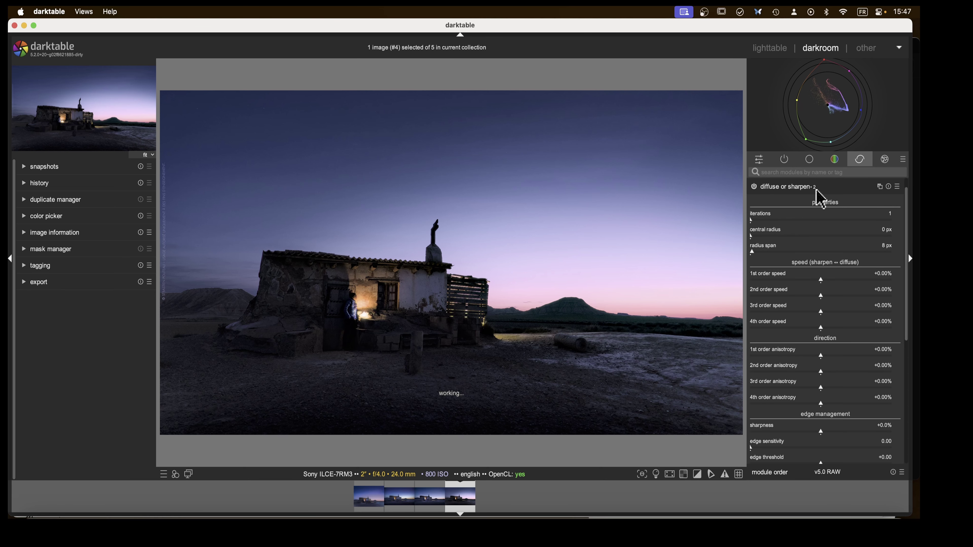
pyautogui.click(897, 187)
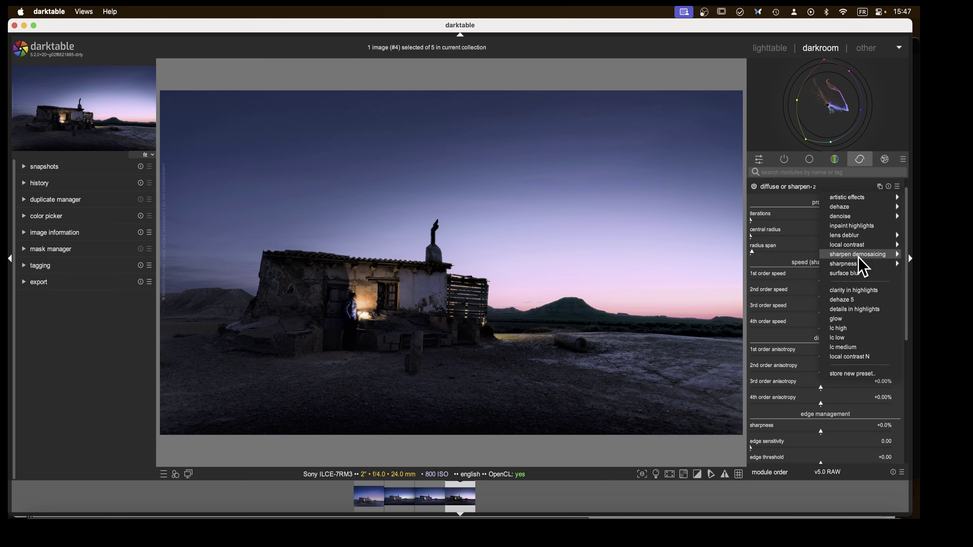
pyautogui.moveTo(859, 260)
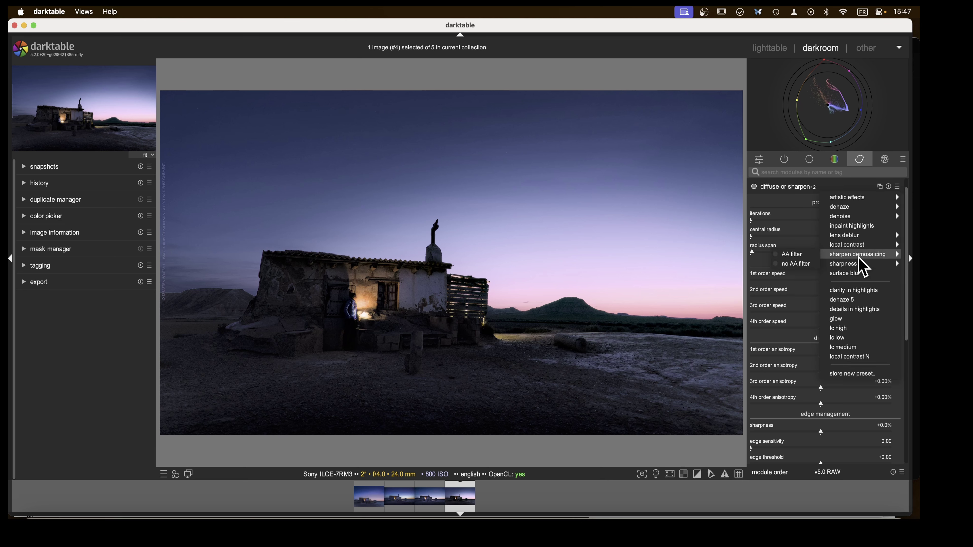
pyautogui.click(797, 265)
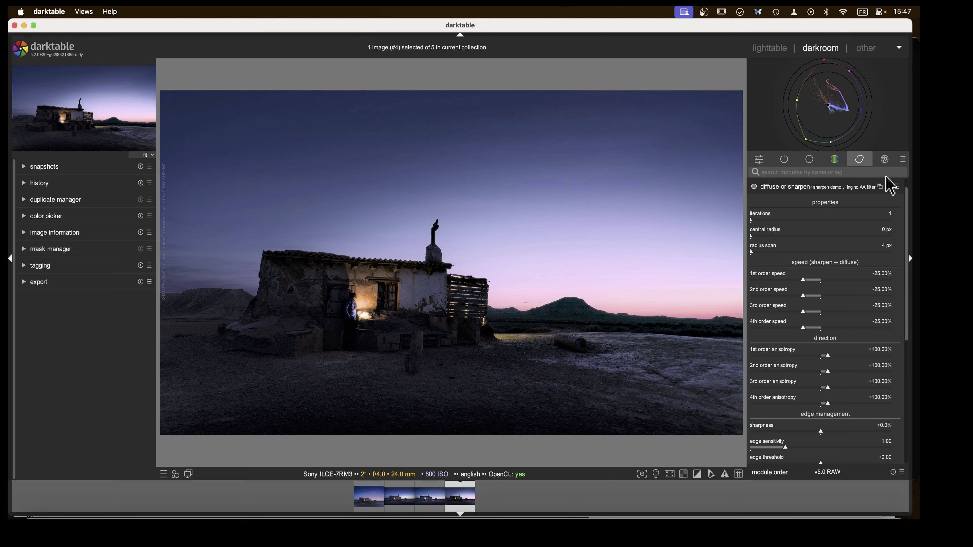
# - Add a further diffuse or sharpen instance with the medium lens deblur preset and collapse it
pyautogui.click(888, 187)
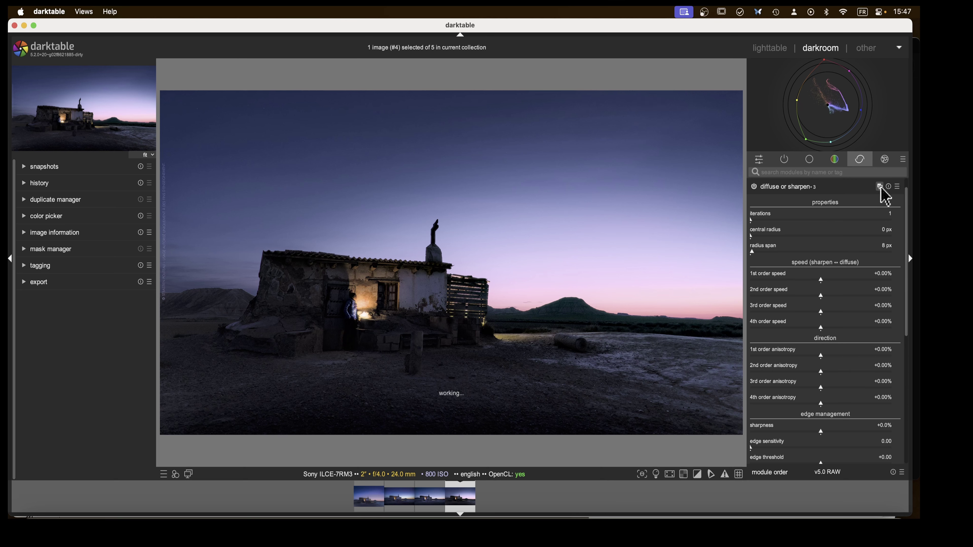
pyautogui.click(897, 187)
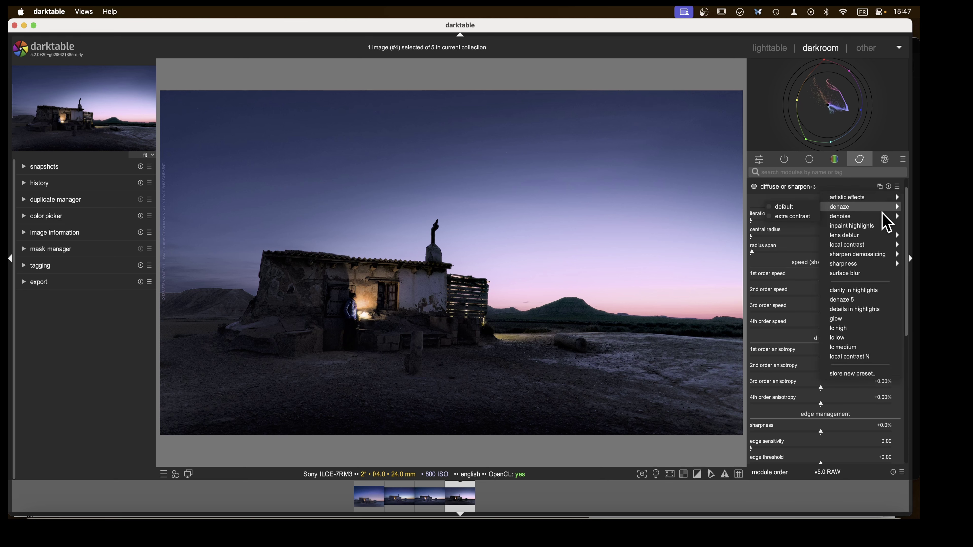
pyautogui.moveTo(853, 237)
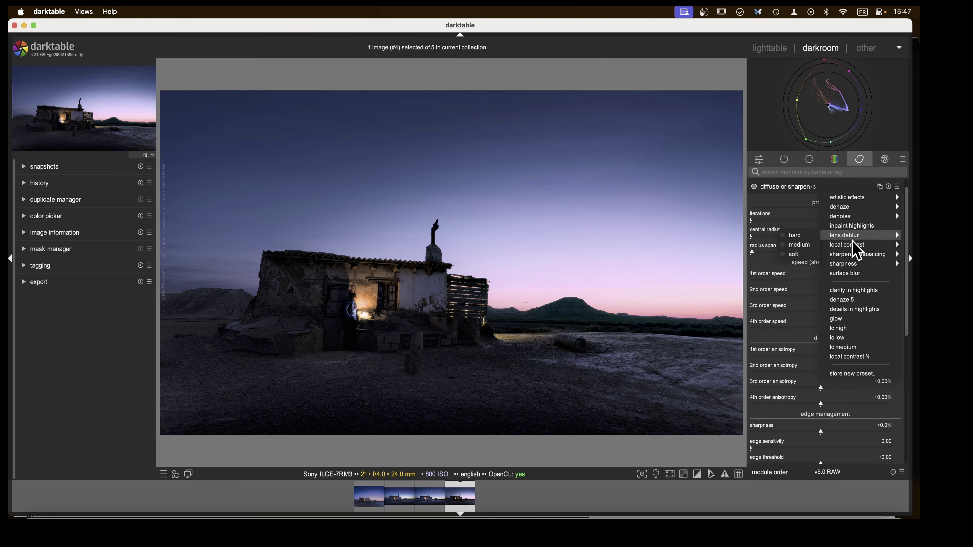
pyautogui.click(800, 245)
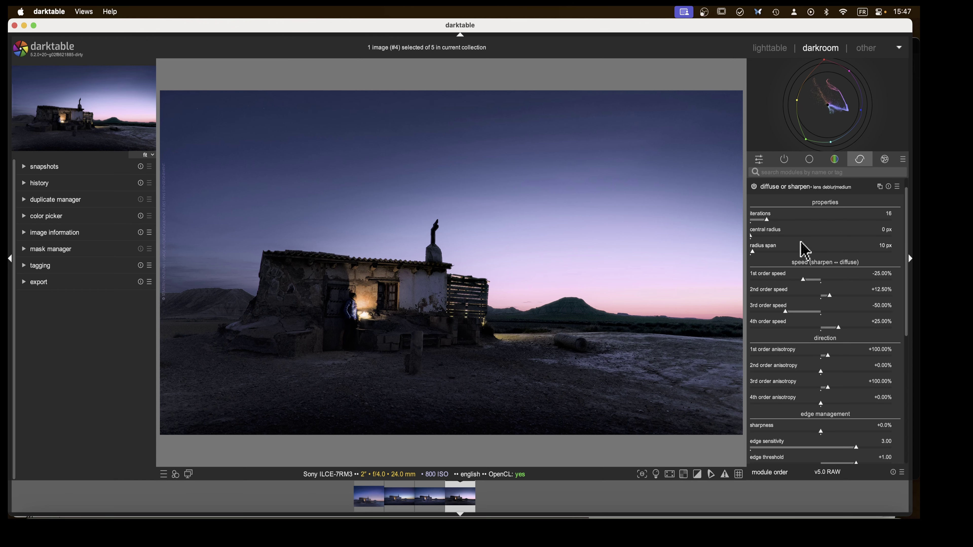
pyautogui.click(784, 187)
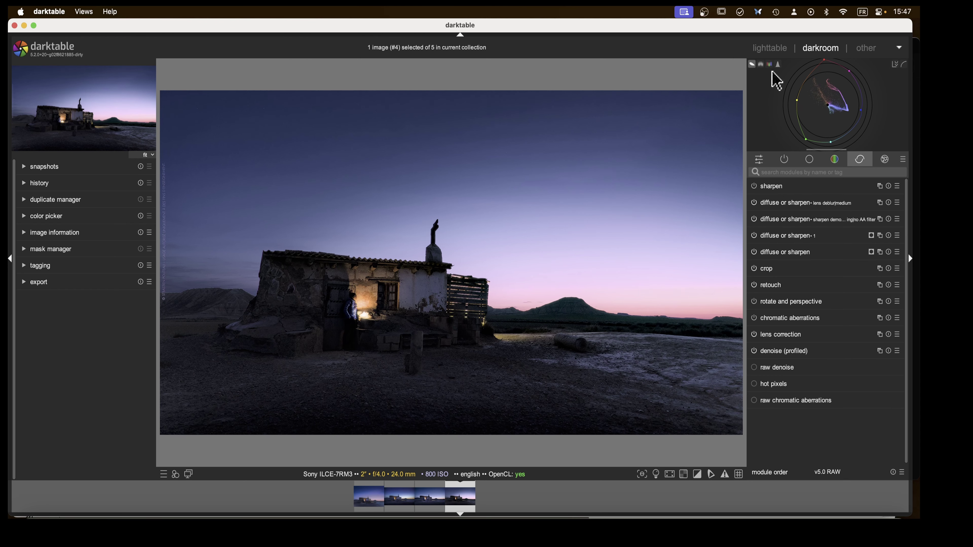
# - Return to the lighttable and export the edited DNG as a JPEG using the JPG same folder preset
pyautogui.click(769, 48)
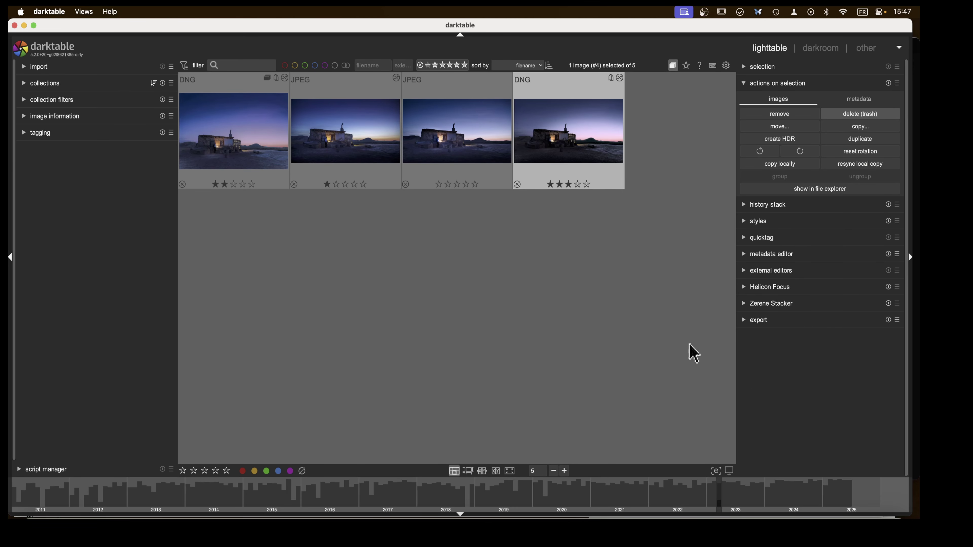
pyautogui.click(737, 325)
pyautogui.click(897, 282)
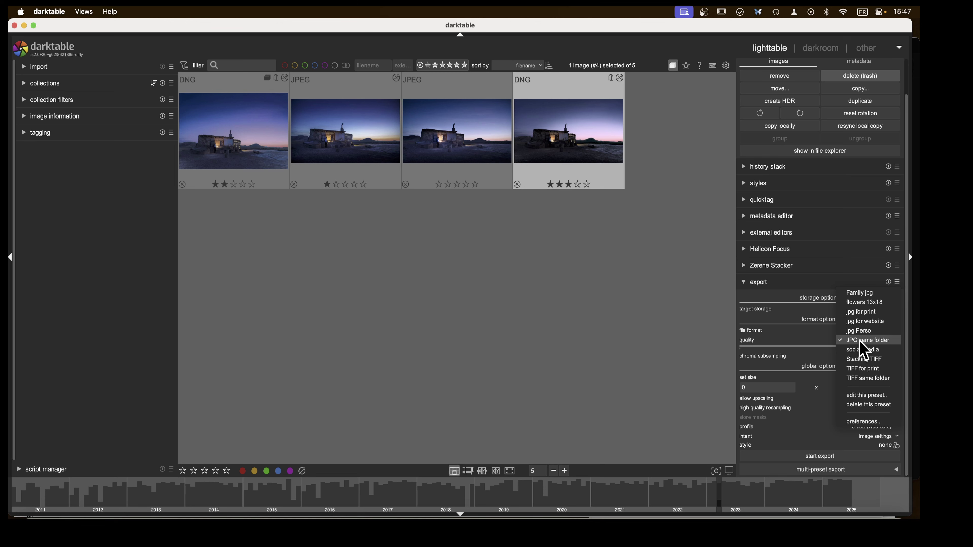
pyautogui.click(878, 341)
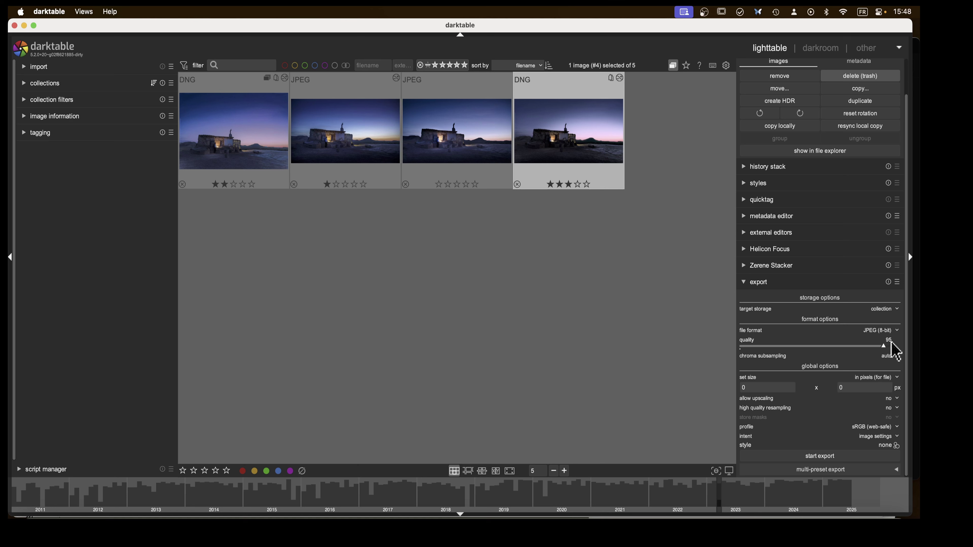
pyautogui.click(799, 457)
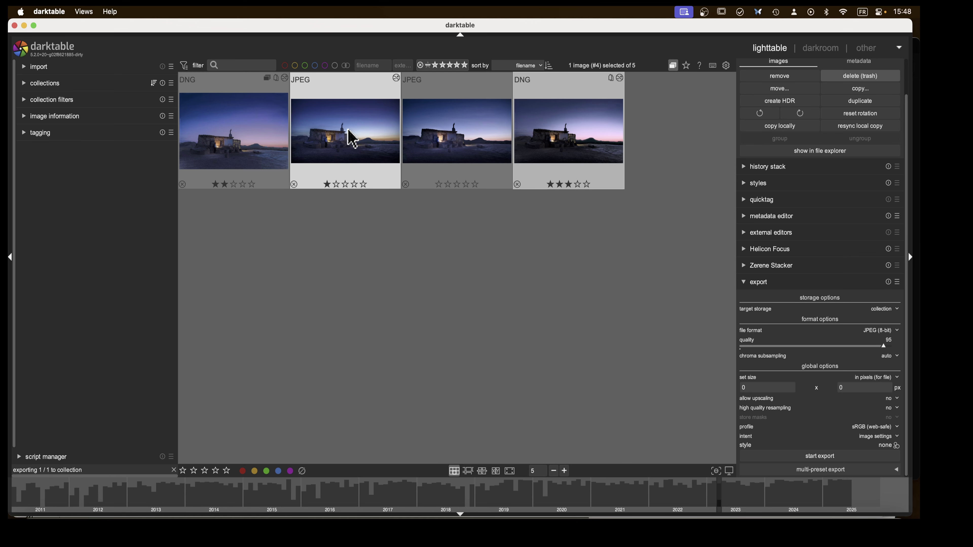
# - Open the Lightroom JPEG in the darkroom and advance through the Luminar version to the edited DNG
pyautogui.click(352, 139)
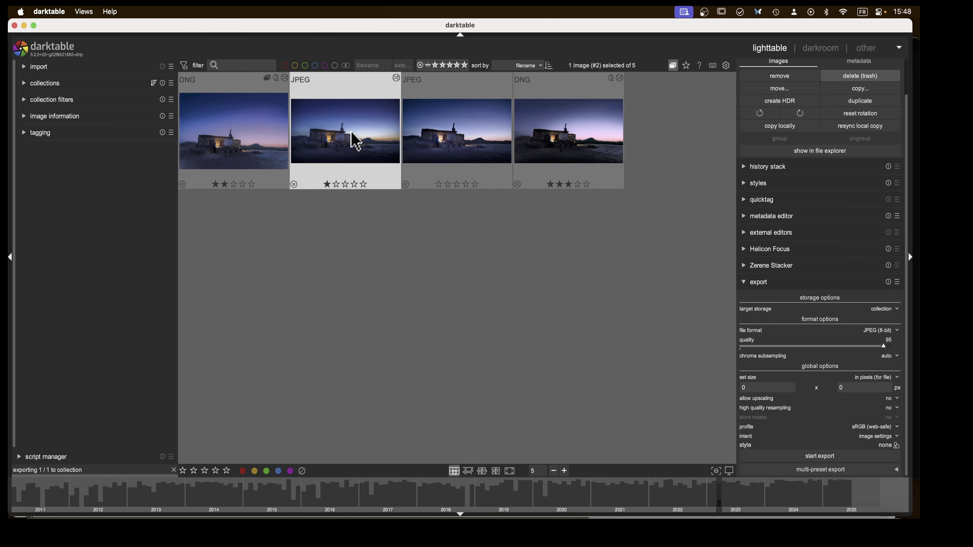
pyautogui.doubleClick(352, 134)
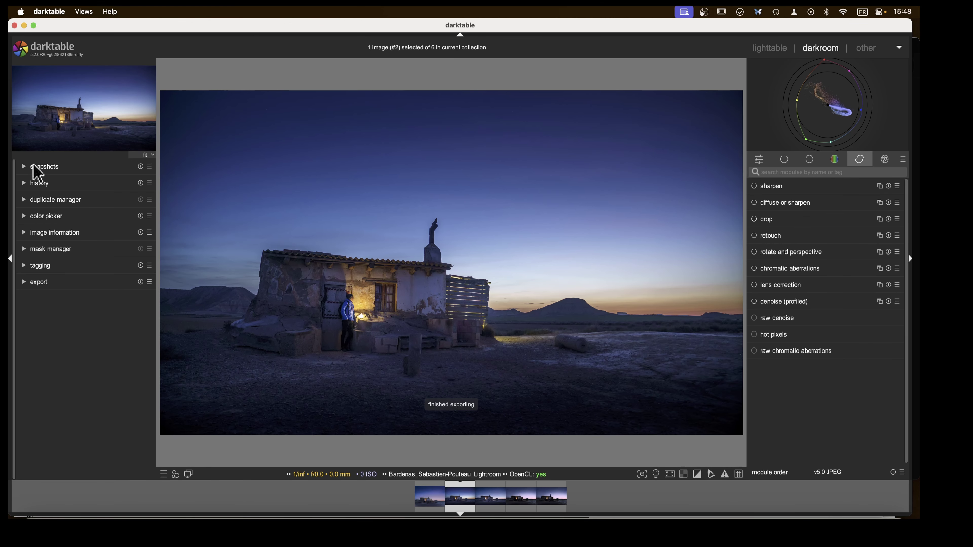
pyautogui.click(23, 168)
pyautogui.click(25, 168)
pyautogui.press('space')
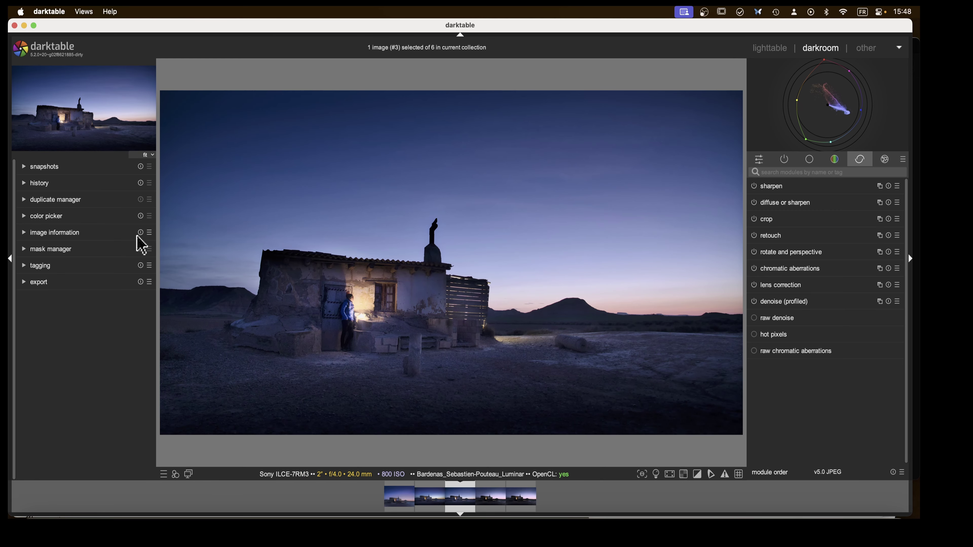
pyautogui.press('space')
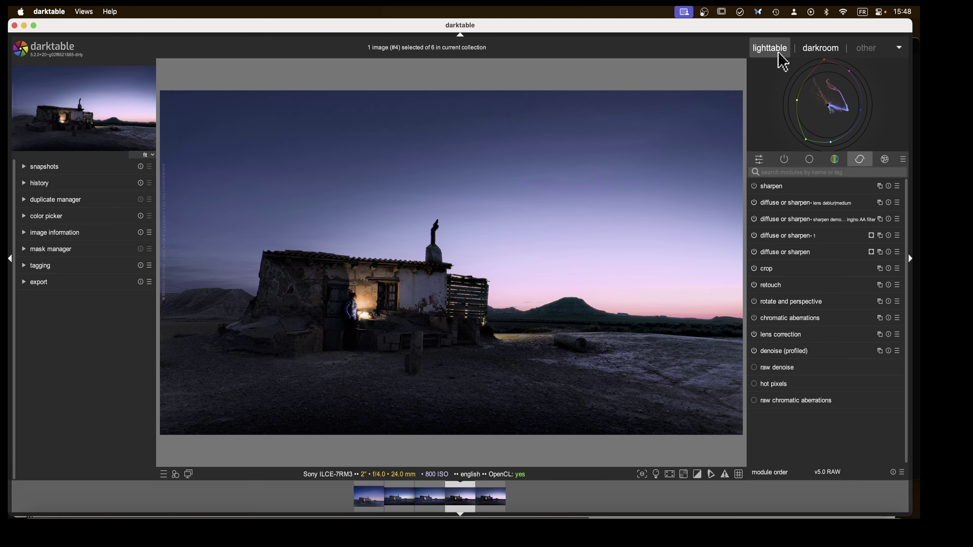
# - Go back to the lighttable and open the newly exported JPEG in the darkroom
pyautogui.click(780, 55)
pyautogui.click(655, 134)
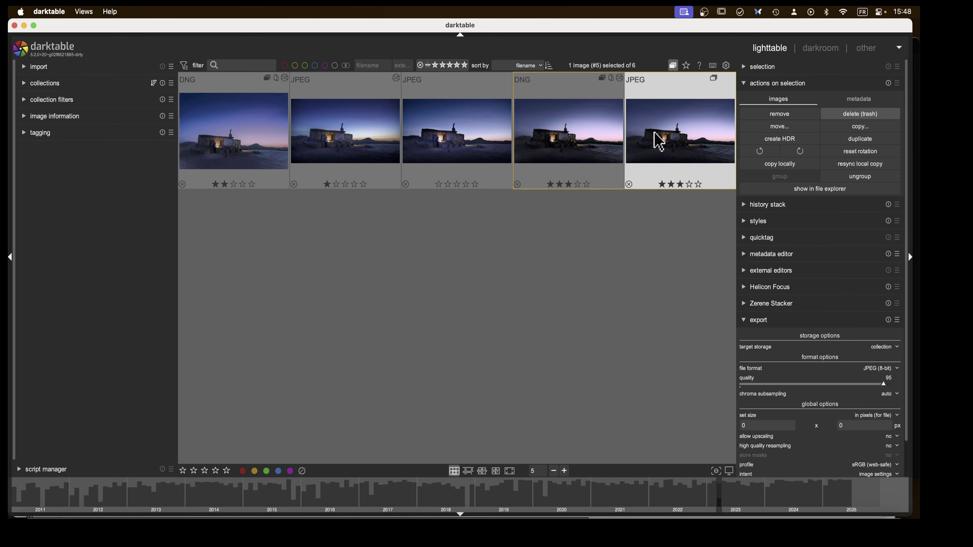
pyautogui.doubleClick(658, 140)
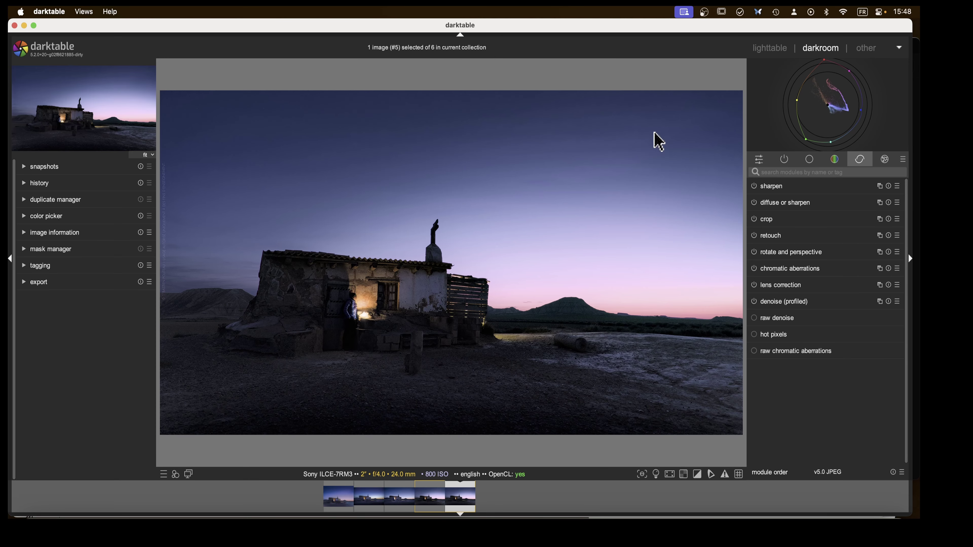
# - Compare the exported JPEG with the NEO and LR snapshots by sweeping the divider across the image, ending with the snapshots off
pyautogui.click(23, 167)
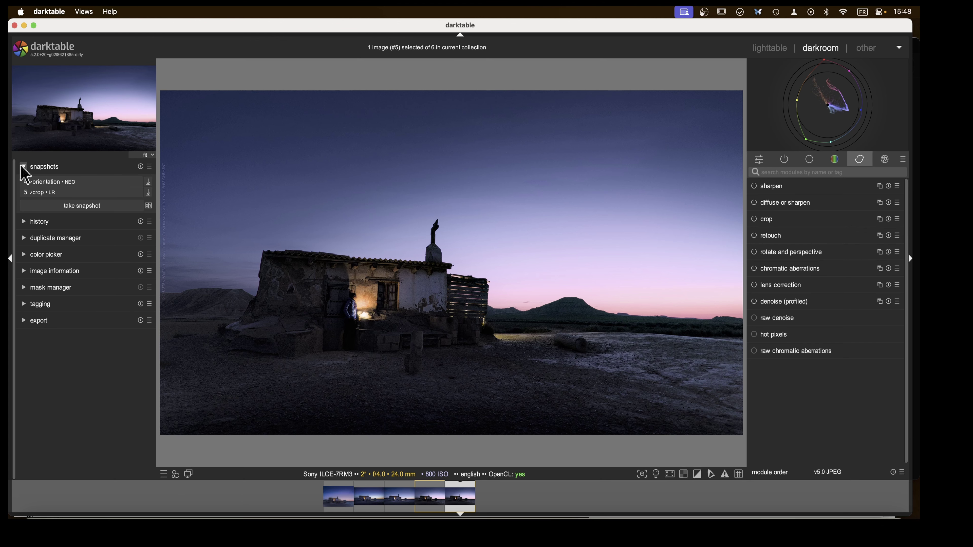
pyautogui.click(52, 182)
pyautogui.moveTo(459, 339); pyautogui.dragTo(741, 329)
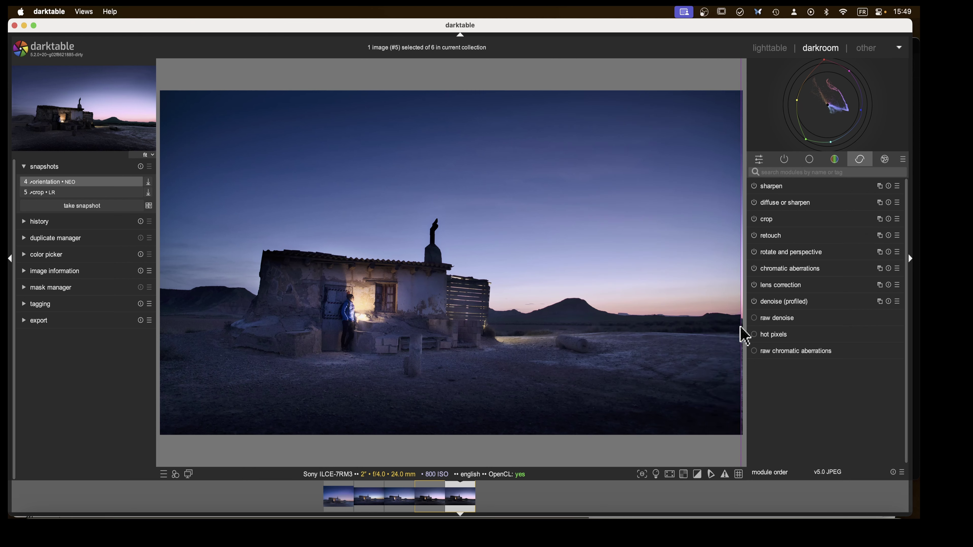
pyautogui.moveTo(743, 336); pyautogui.dragTo(749, 336)
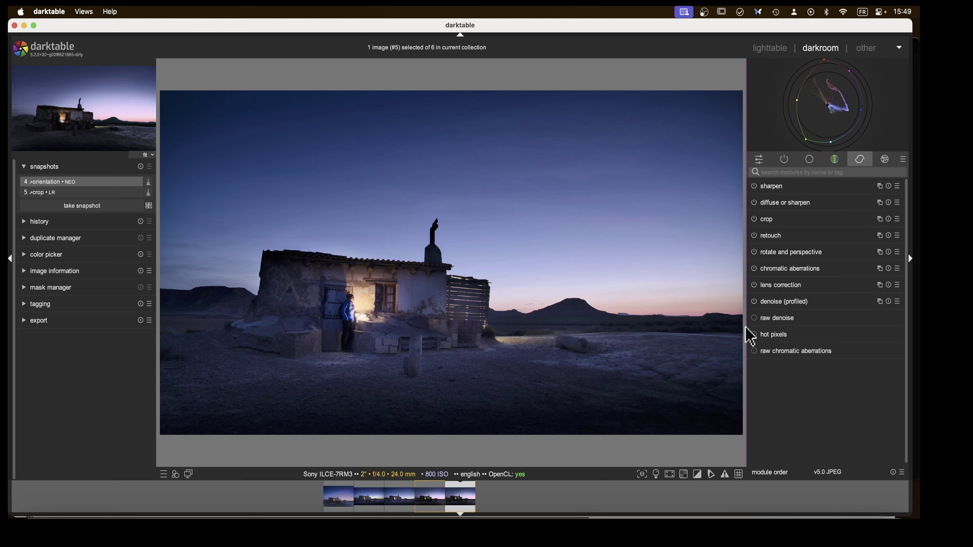
pyautogui.moveTo(750, 336)
pyautogui.mouseDown()
pyautogui.moveTo(127, 343)
pyautogui.moveTo(647, 330)
pyautogui.moveTo(750, 317)
pyautogui.moveTo(714, 326)
pyautogui.moveTo(148, 326)
pyautogui.moveTo(210, 334)
pyautogui.moveTo(749, 323)
pyautogui.mouseUp()
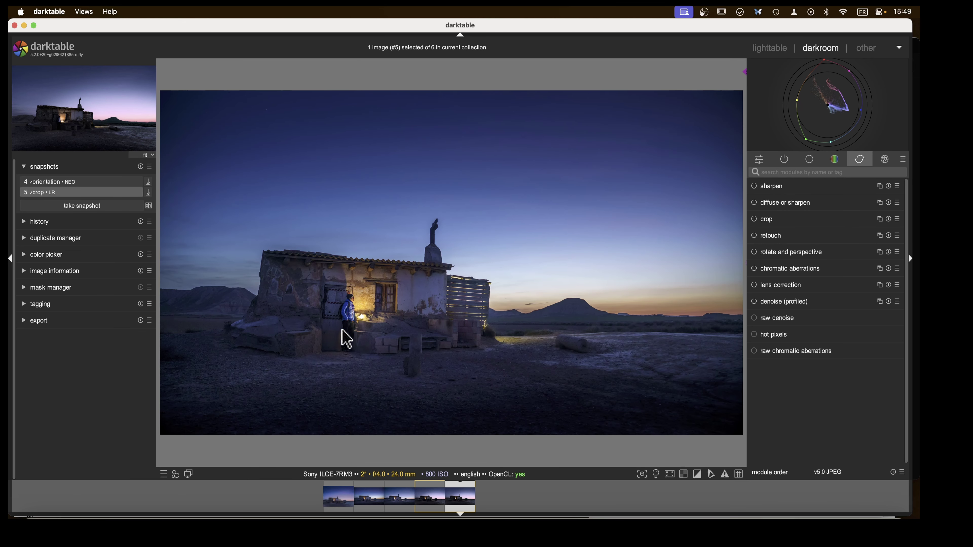
pyautogui.moveTo(734, 335); pyautogui.dragTo(759, 338)
pyautogui.click(34, 194)
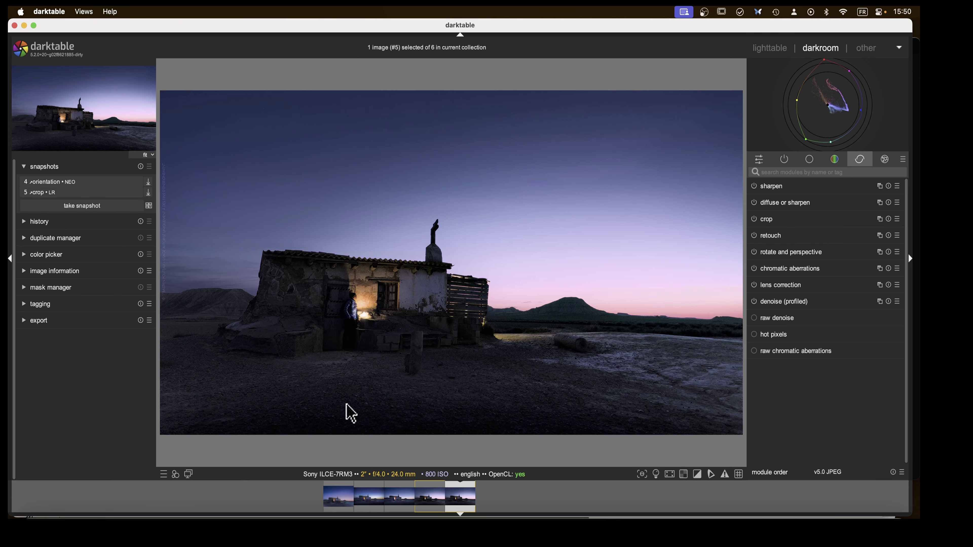